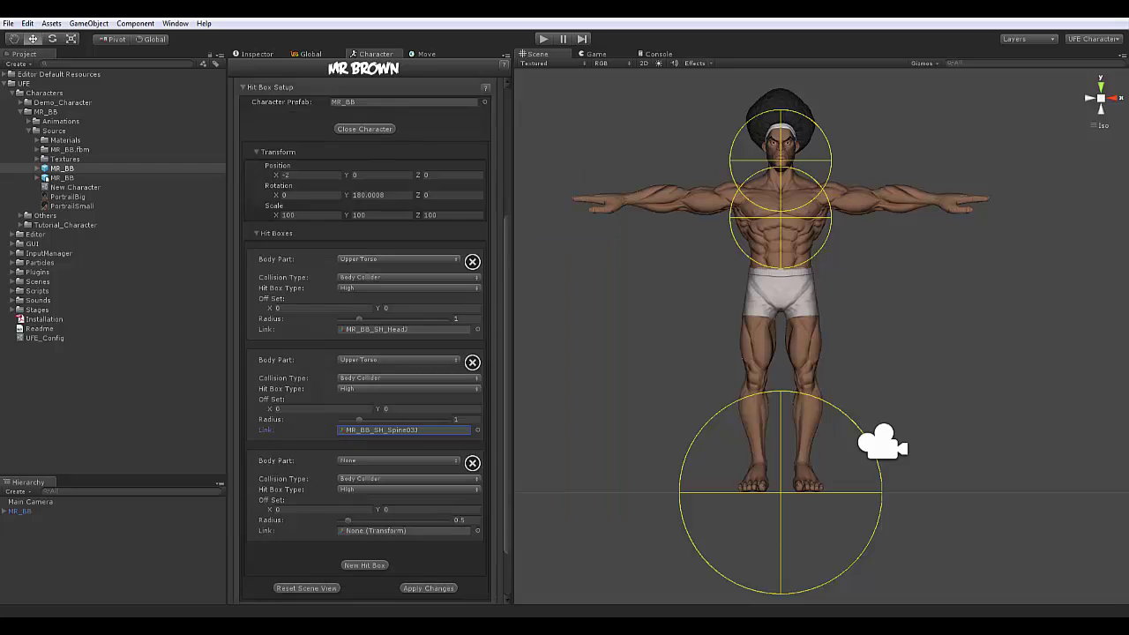
Set the second hit box's type to Low and make the third a Lower Torso with radius 1 linked to MR_BB_SH_ROOTJ.
left_click(284, 322)
left_click(462, 455)
left_click(476, 465)
scroll(430, 362, "down", 15)
double_click(300, 424)
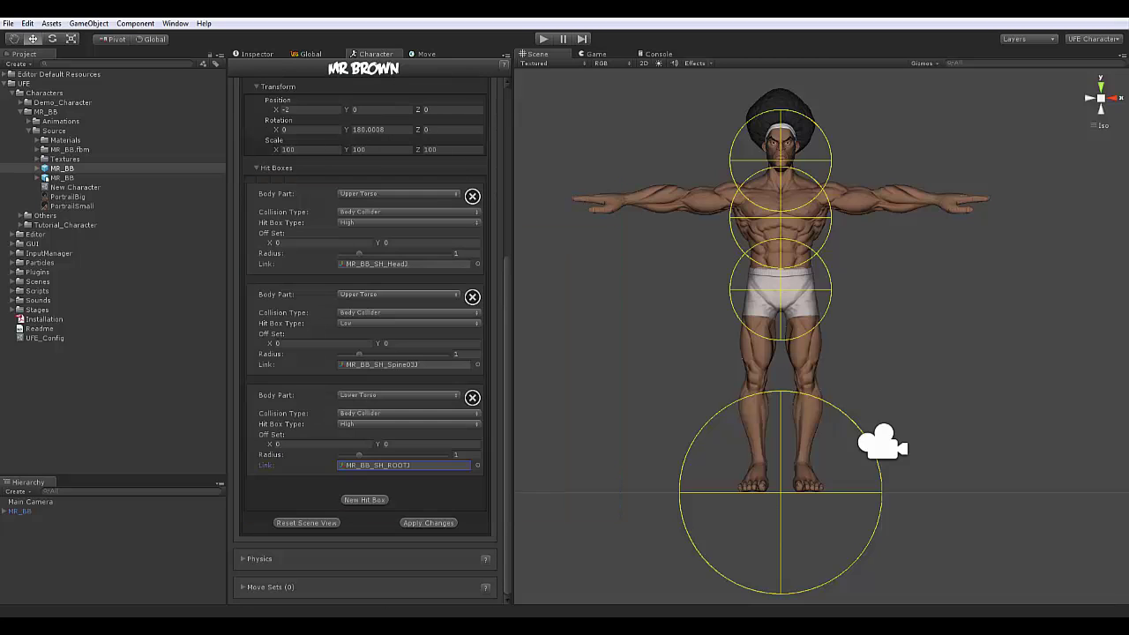
Add a Left Upper Arm hit box linked to MR_BB_SH_lShoulderJ with a radius of 0.7.
left_click(364, 500)
scroll(365, 441, "down", 2)
left_click(397, 426)
left_click(375, 159)
left_click(476, 494)
scroll(431, 361, "down", 10)
double_click(301, 423)
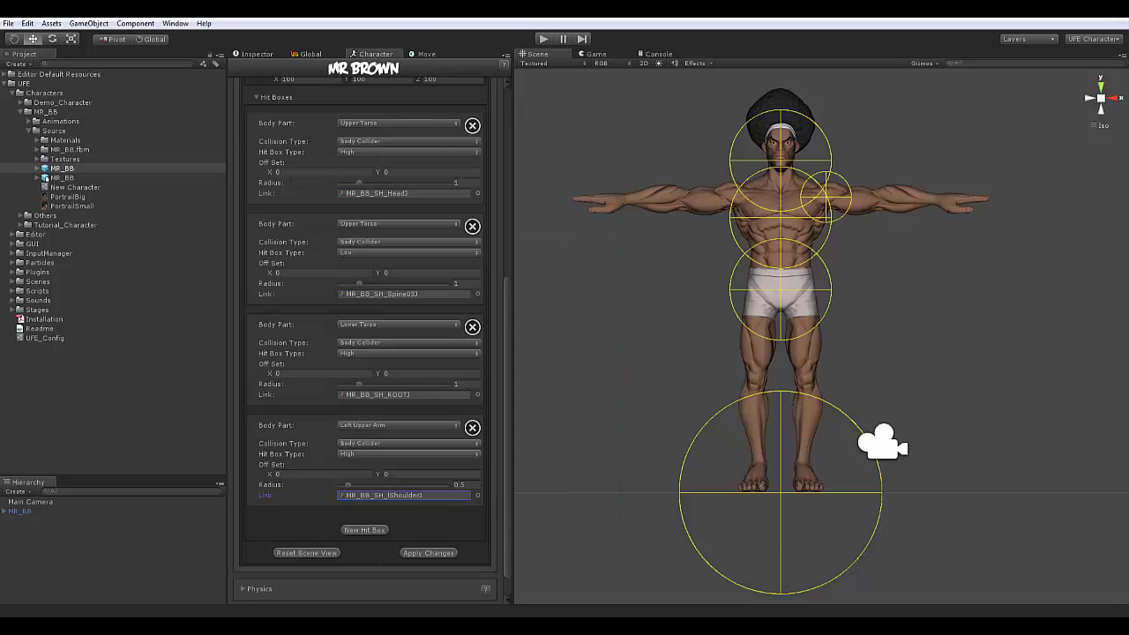
left_click(462, 484)
type("0.7")
Add a Right Upper Arm hit box linked to MR_BB_SH_rShoulderJ with a radius of 0.7.
left_click(364, 500)
left_click(397, 426)
left_click(379, 476)
left_click(477, 464)
type("root")
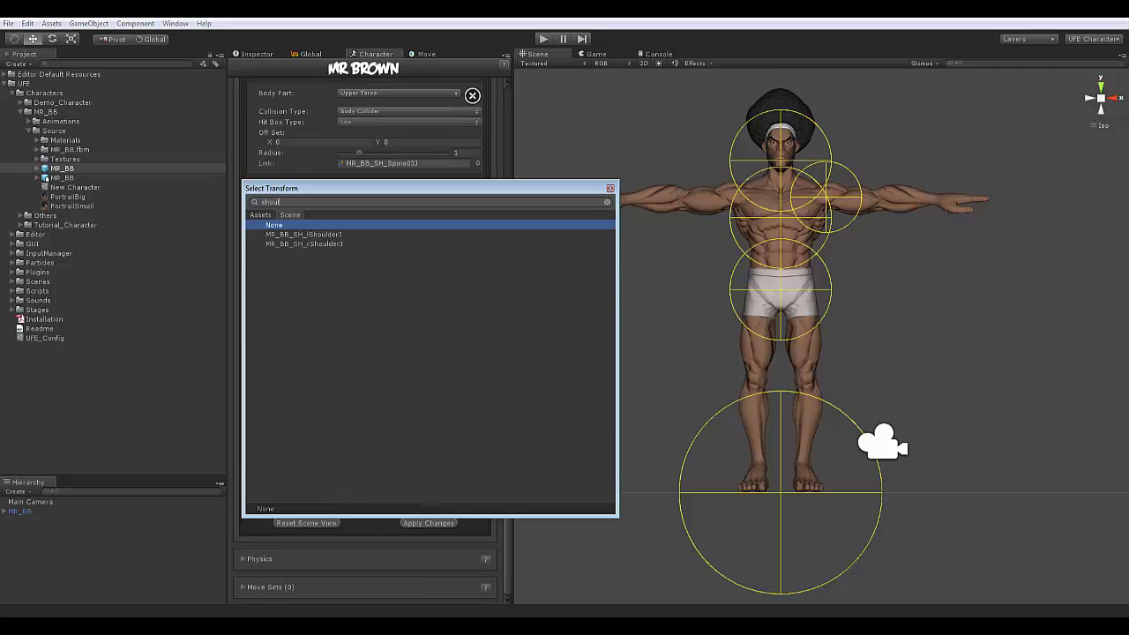
double_click(301, 234)
Add a Left Forearm hit box linked to MR_BB_SH_lElbowJ with a radius of 0.6.
left_click(397, 93)
left_click(377, 122)
left_click(476, 464)
type("elbow")
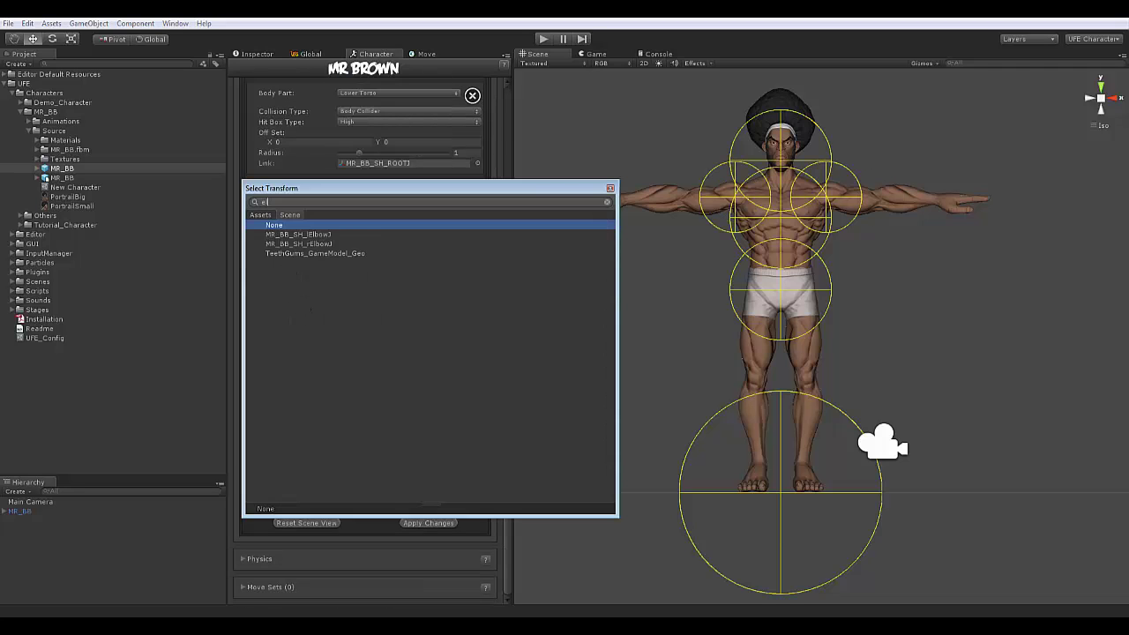
double_click(301, 235)
left_click(462, 454)
type("0.6")
Set the collision type of both upper arm hit boxes and the Left Forearm to Hit Collider.
left_click(405, 312)
left_click(397, 337)
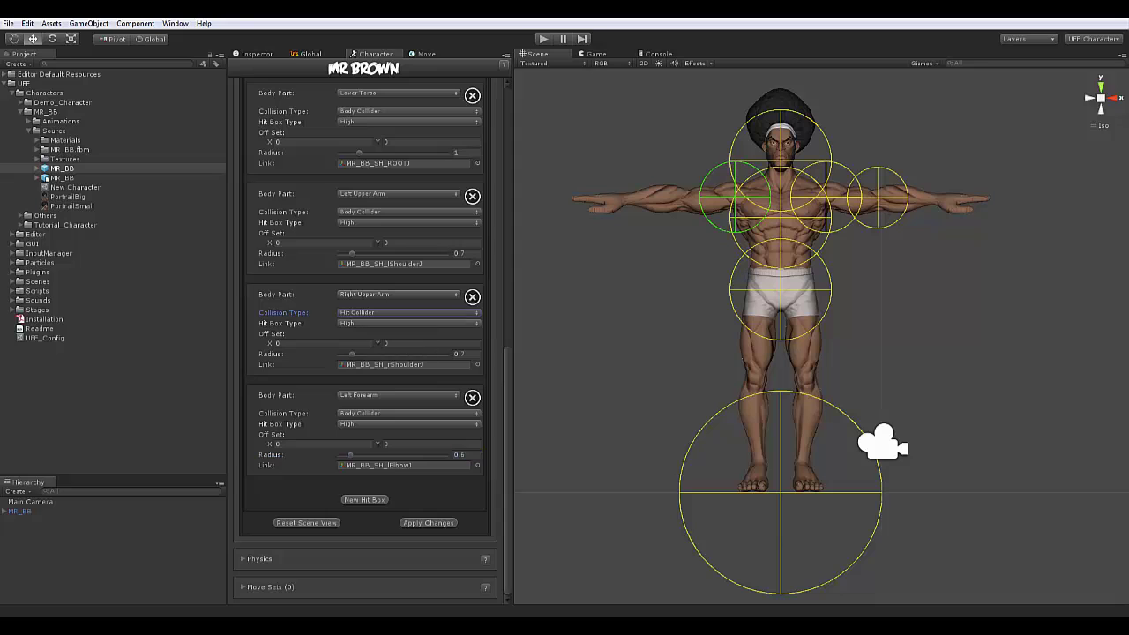
left_click(406, 212)
left_click(397, 236)
left_click(406, 412)
left_click(397, 438)
Add a Right Forearm hit box linked to MR_BB_SH_rElbowJ with a radius of 0.6.
left_click(364, 500)
left_click(397, 426)
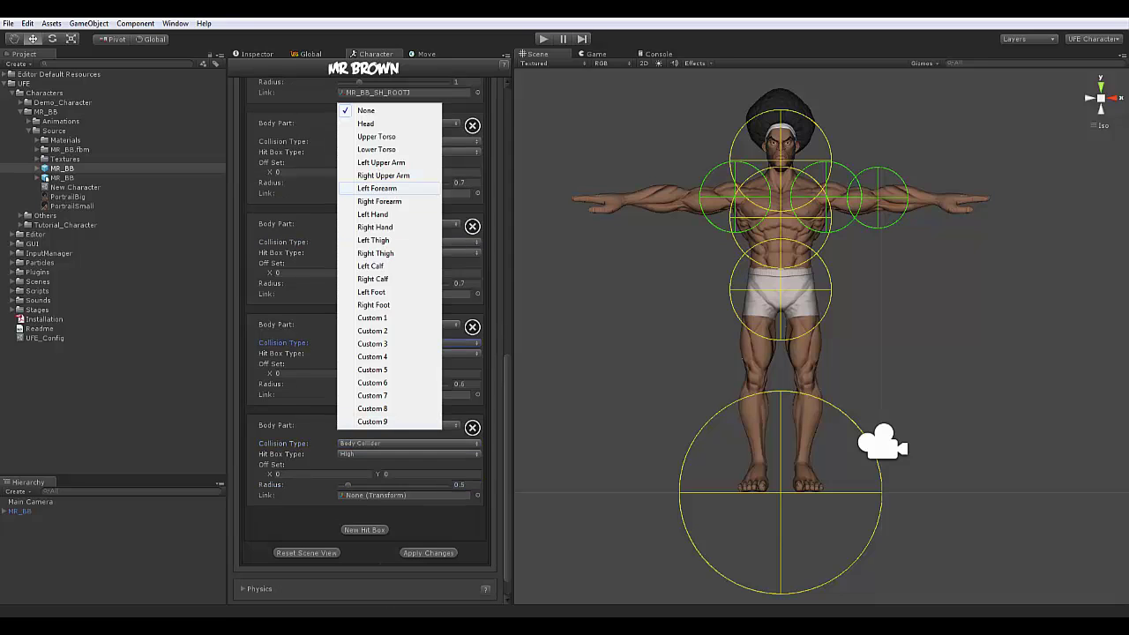
left_click(379, 203)
left_click(404, 495)
double_click(301, 241)
left_click(466, 484)
type("0.6")
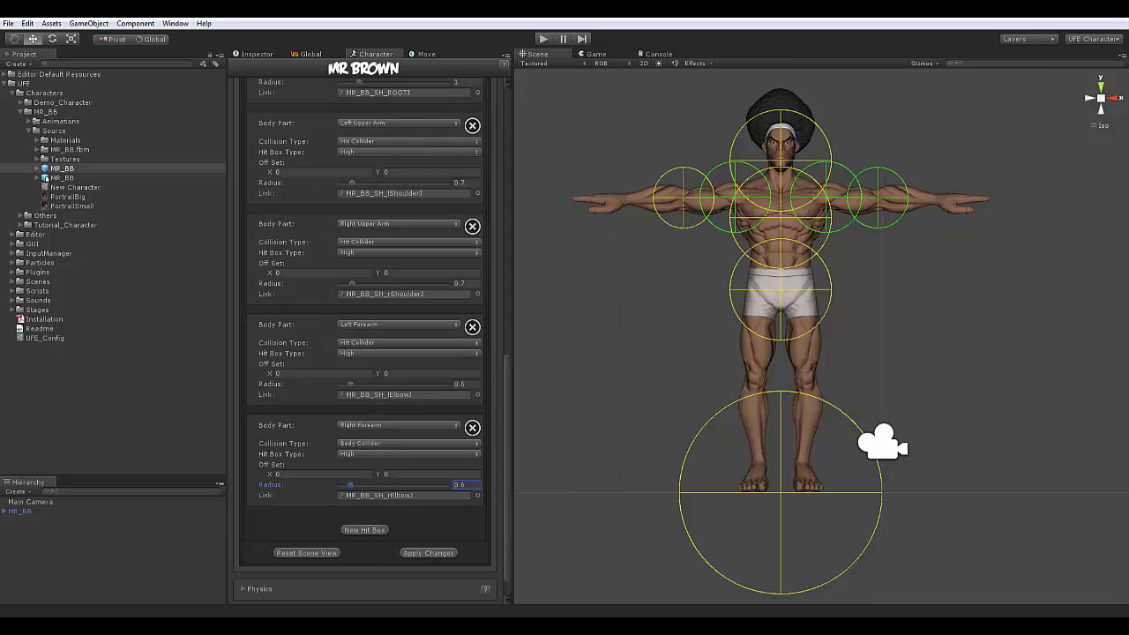
Add a Left Hand hit box linked to MR_BB_SH_lPalmJ and make it and the Right Forearm Hit Colliders.
left_click(364, 529)
left_click(397, 496)
left_click(378, 300)
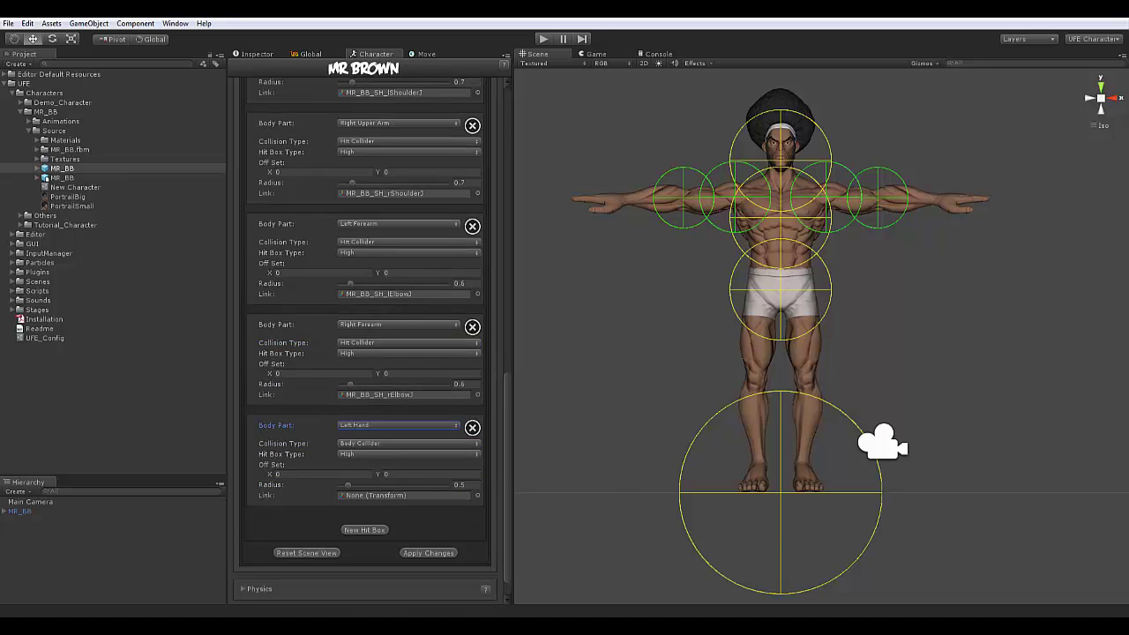
left_click(477, 494)
type("palm")
key("Return")
left_click(459, 484)
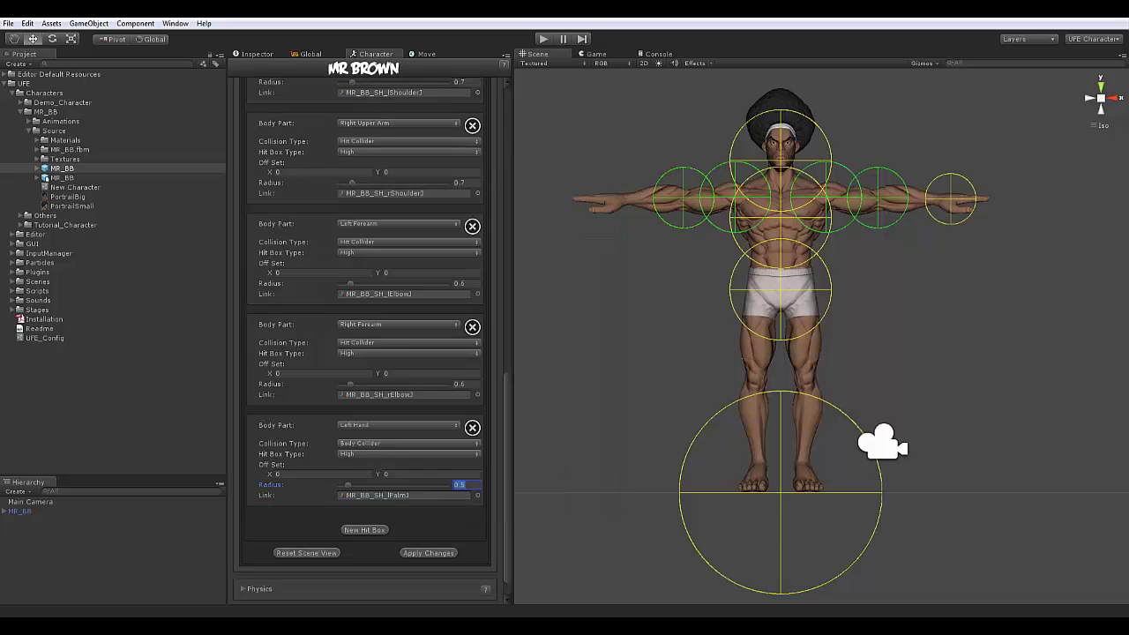
left_click(399, 443)
left_click(373, 466)
Add a Right Hand hit box linked to MR_BB_SH_rPalmJ with the Hit Collider collision type.
left_click(364, 529)
left_click(397, 526)
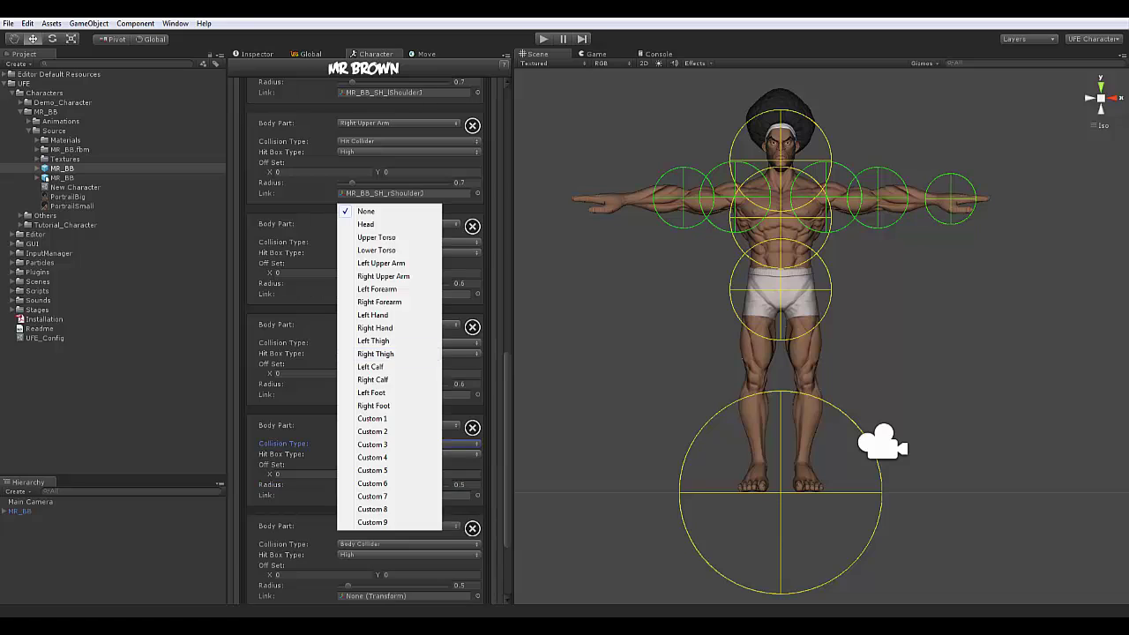
left_click(379, 277)
scroll(370, 353, "down", 3)
left_click(477, 465)
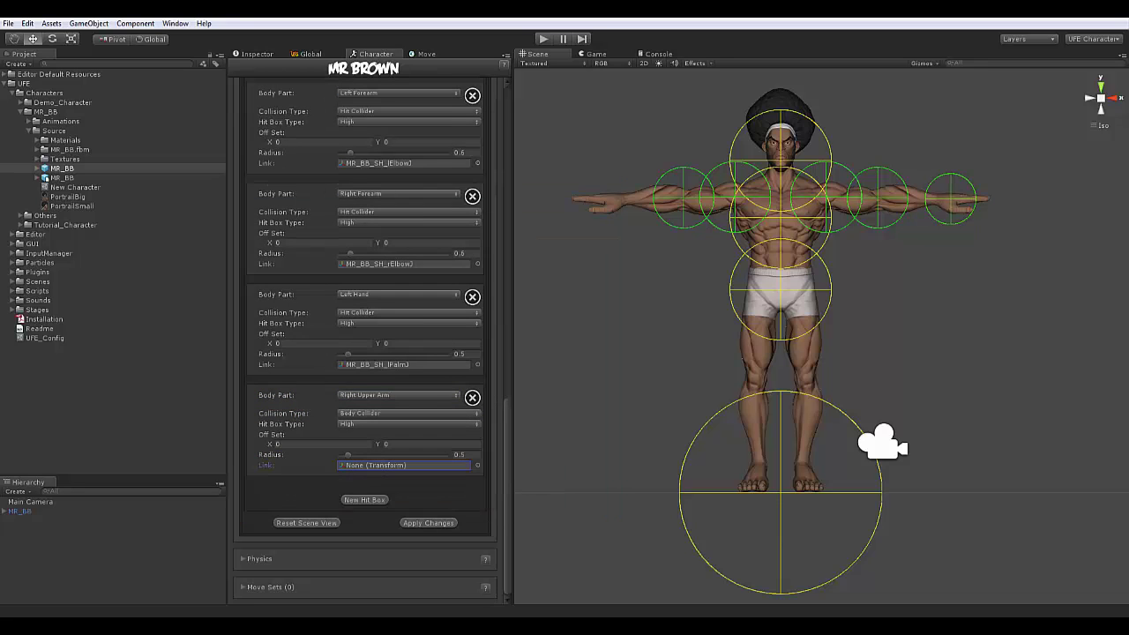
left_click(399, 396)
left_click(477, 465)
type("rpalm")
key("Return")
Add a Left Thigh hit box linked to the MR_BB_SH_lHipJ joint.
left_click(365, 500)
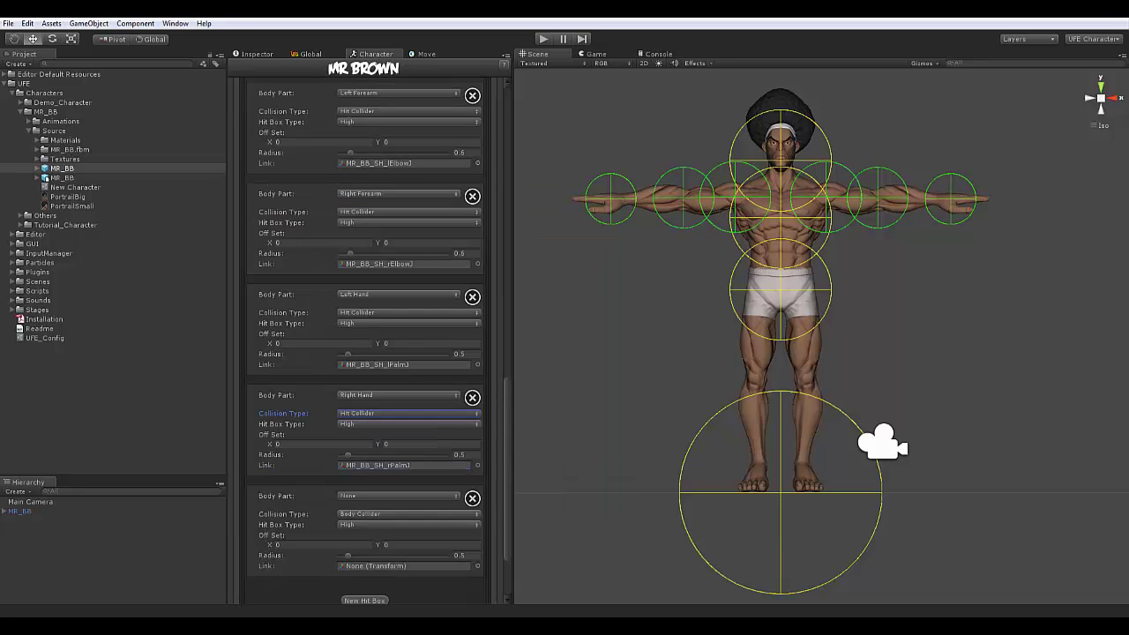
scroll(370, 353, "down", 2)
left_click(399, 396)
left_click(389, 236)
left_click(477, 465)
scroll(428, 362, "down", 10)
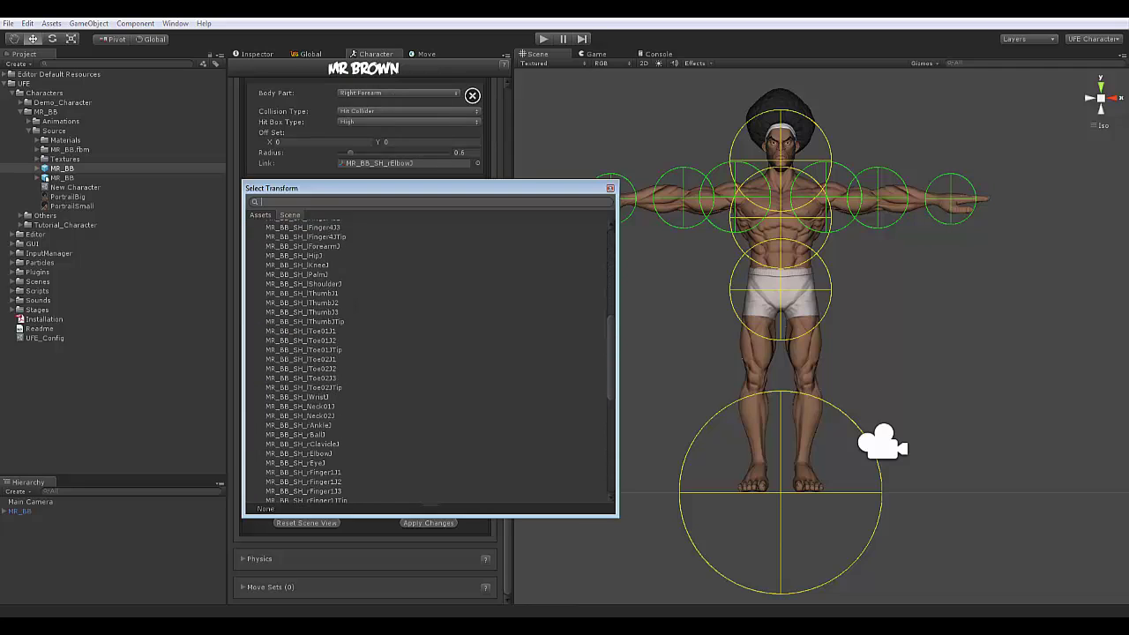
left_click(297, 406)
scroll(428, 361, "up", 10)
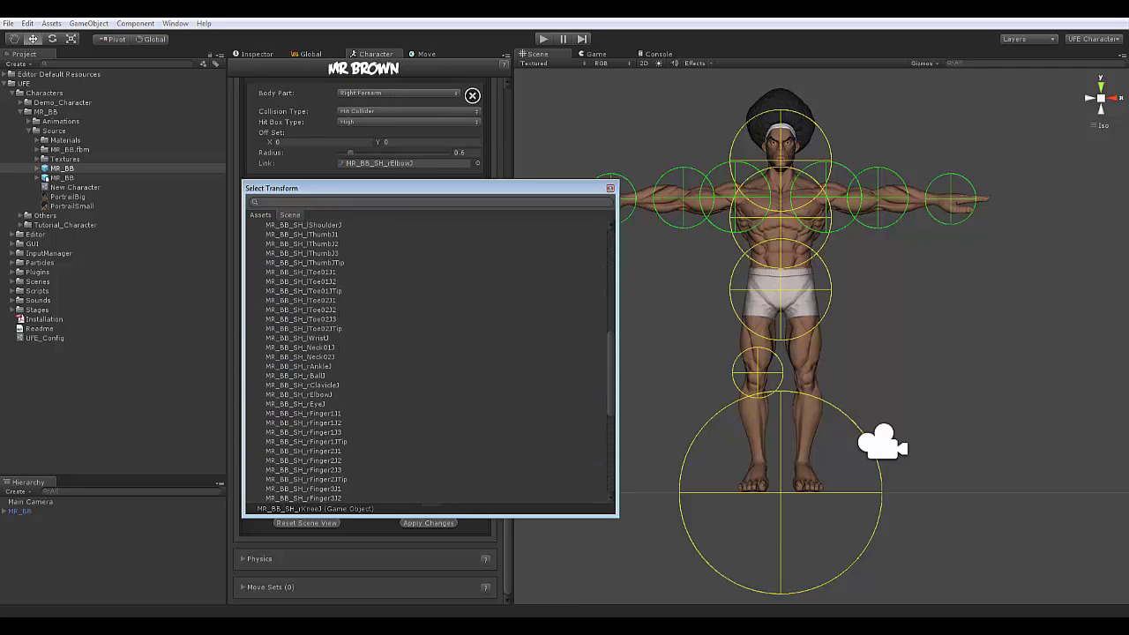
left_click(298, 350)
left_click(297, 300)
key("Return")
Give the Left Thigh hit box a radius of 0.5, the Low type and Hit Collider collision.
left_click(459, 455)
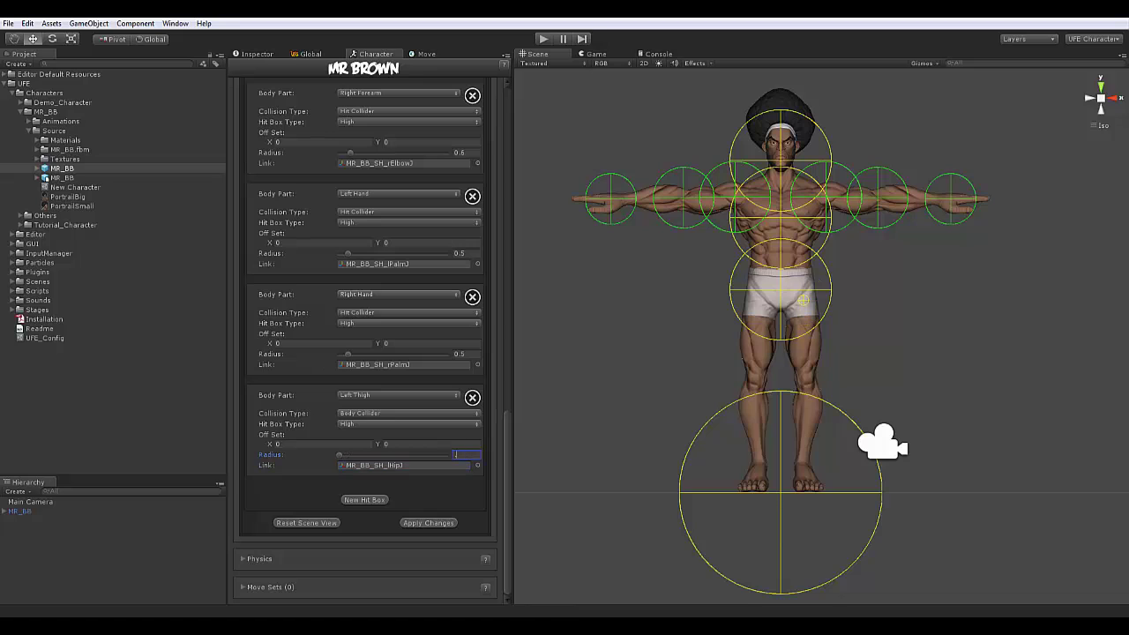
left_click(405, 424)
left_click(364, 450)
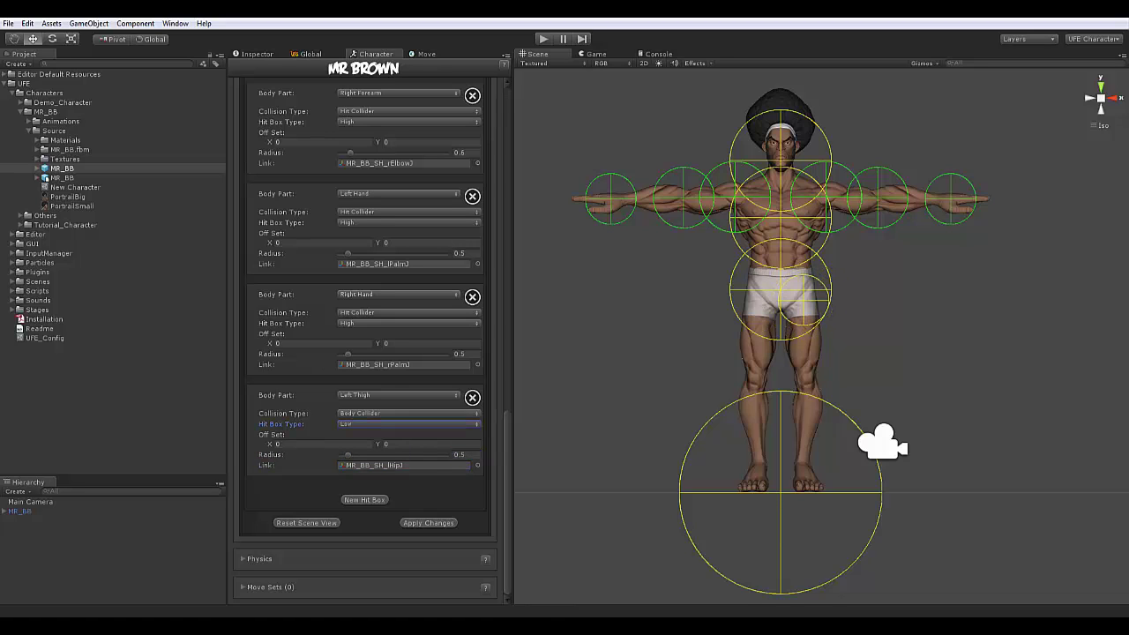
left_click(388, 414)
left_click(374, 439)
Add a Right Thigh hit box linked to MR_BB_SH_rHipJ with the Hit Collider collision type.
left_click(365, 500)
left_click(396, 496)
left_click(375, 323)
left_click(478, 567)
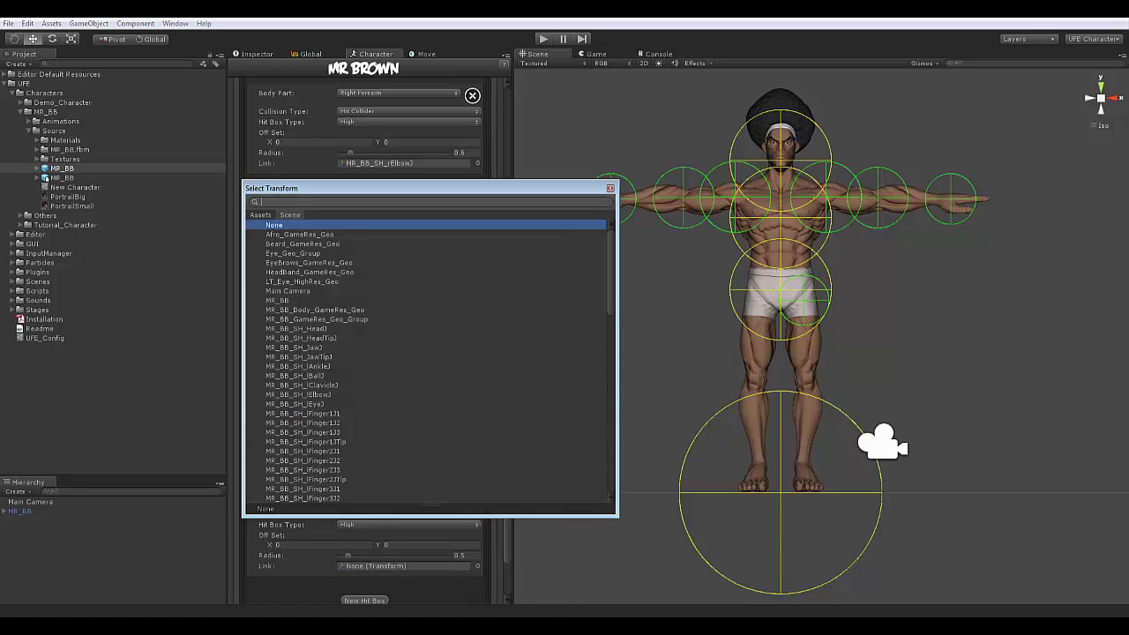
type("hi")
double_click(297, 253)
scroll(388, 441, "down", 3)
left_click(388, 413)
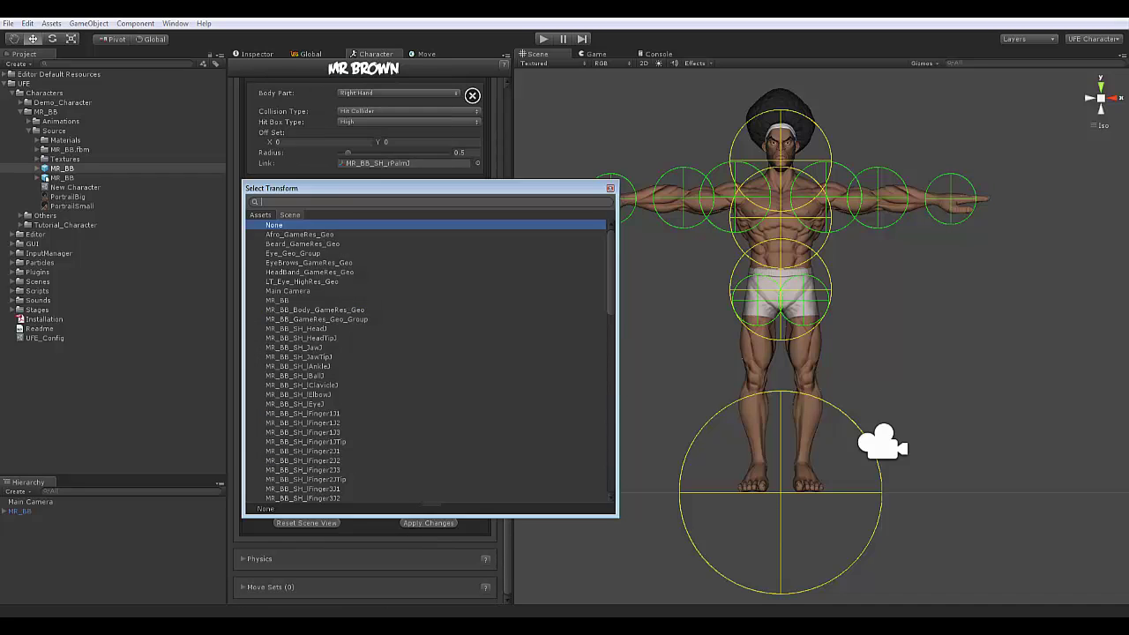
type("cl")
left_click(301, 234)
key("BackSpace")
type("a")
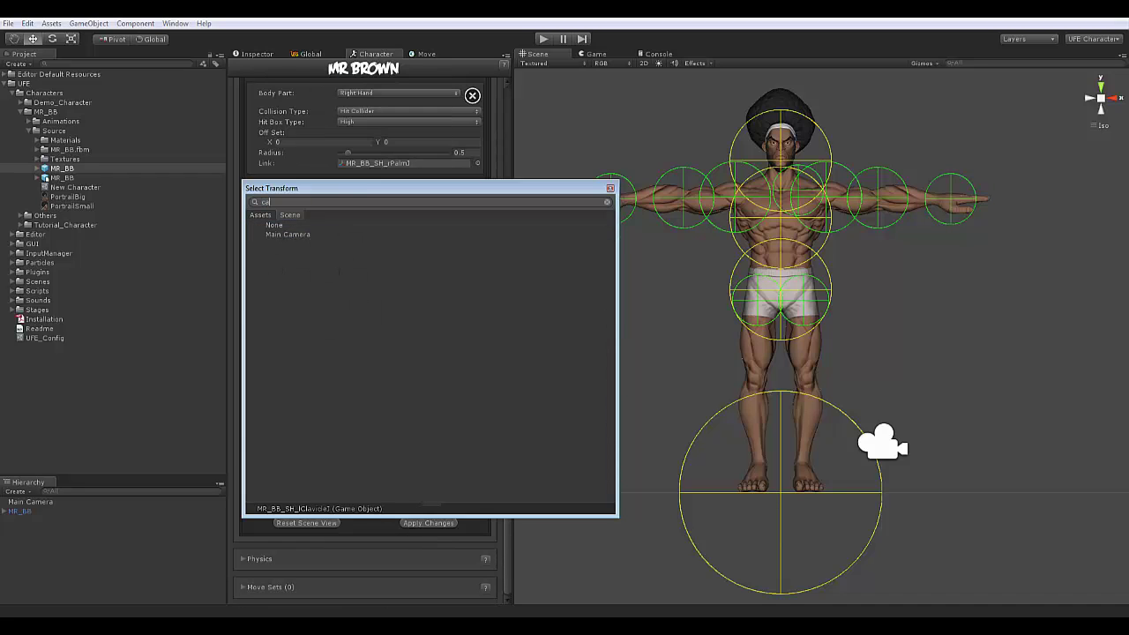
key("BackSpace")
key("BackSpace")
Link the Left Calf hit box to the MR_BB_SH_lKneeJ joint.
scroll(427, 362, "down", 10)
left_click(303, 373)
scroll(302, 366, "down", 6)
left_click(303, 360)
scroll(303, 388, "down", 2)
left_click(303, 414)
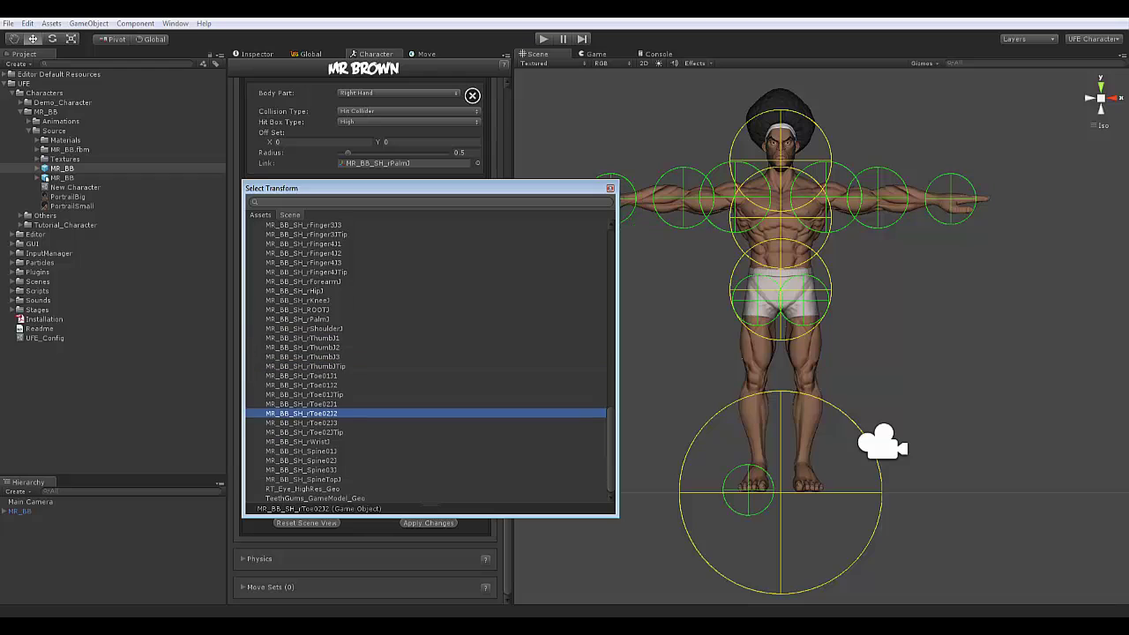
left_click(303, 300)
scroll(303, 300, "up", 8)
double_click(303, 250)
Set the hit box type of the Left Calf and the Right Thigh to Low.
left_click(408, 423)
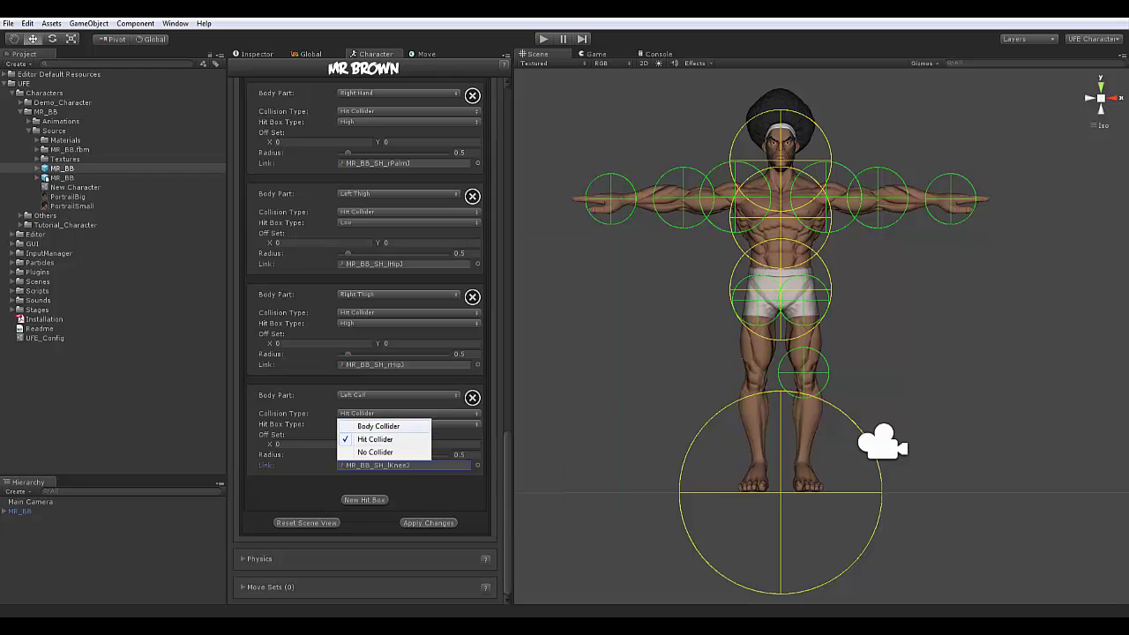
left_click(371, 441)
left_click(408, 323)
left_click(370, 341)
Add a Right Calf hit box linked to MR_BB_SH_rKneeJ, with Hit Collider collision and the Low type.
left_click(364, 500)
left_click(397, 495)
left_click(370, 349)
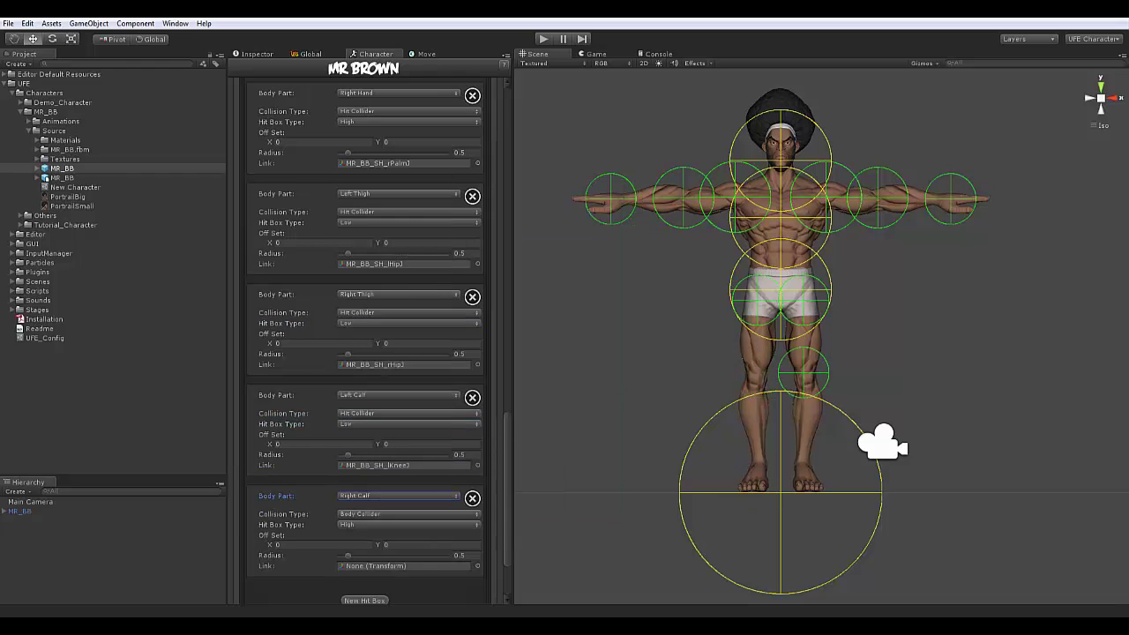
left_click(478, 566)
scroll(303, 441, "down", 10)
double_click(302, 465)
scroll(396, 441, "down", 5)
left_click(408, 423)
left_click(363, 450)
Add a Left Foot hit box and open the choice of its linked joint.
left_click(365, 500)
scroll(379, 441, "down", 3)
left_click(397, 395)
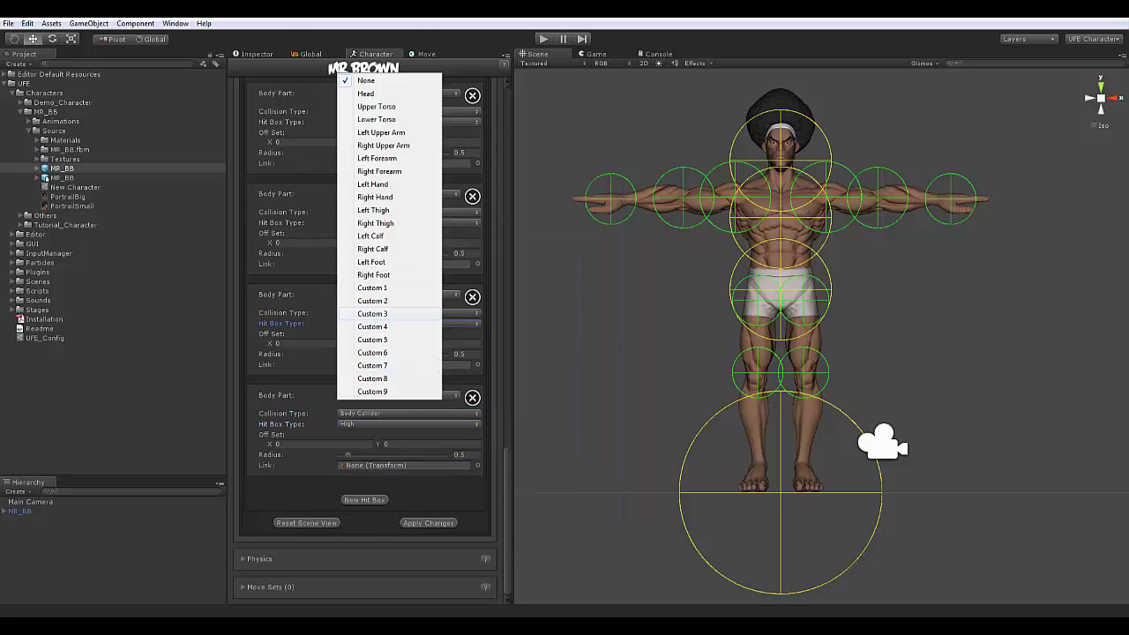
left_click(374, 261)
left_click(478, 465)
scroll(423, 371, "down", 2)
scroll(302, 393, "down", 16)
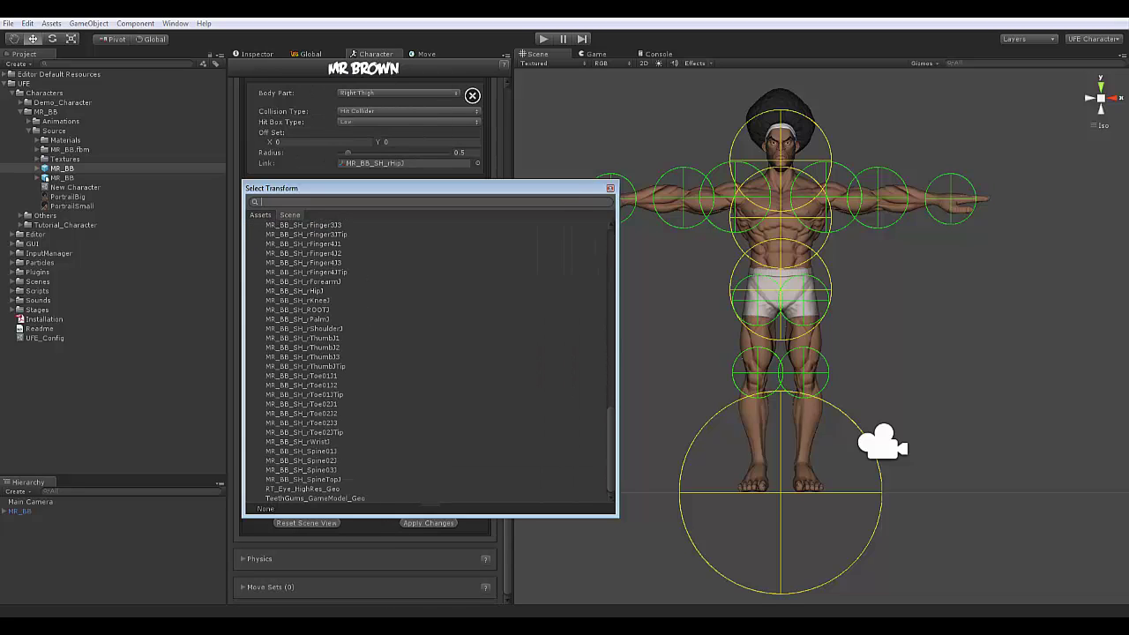
left_click(303, 393)
left_click(302, 375)
scroll(303, 375, "up", 6)
scroll(303, 339, "up", 1)
left_click(303, 339)
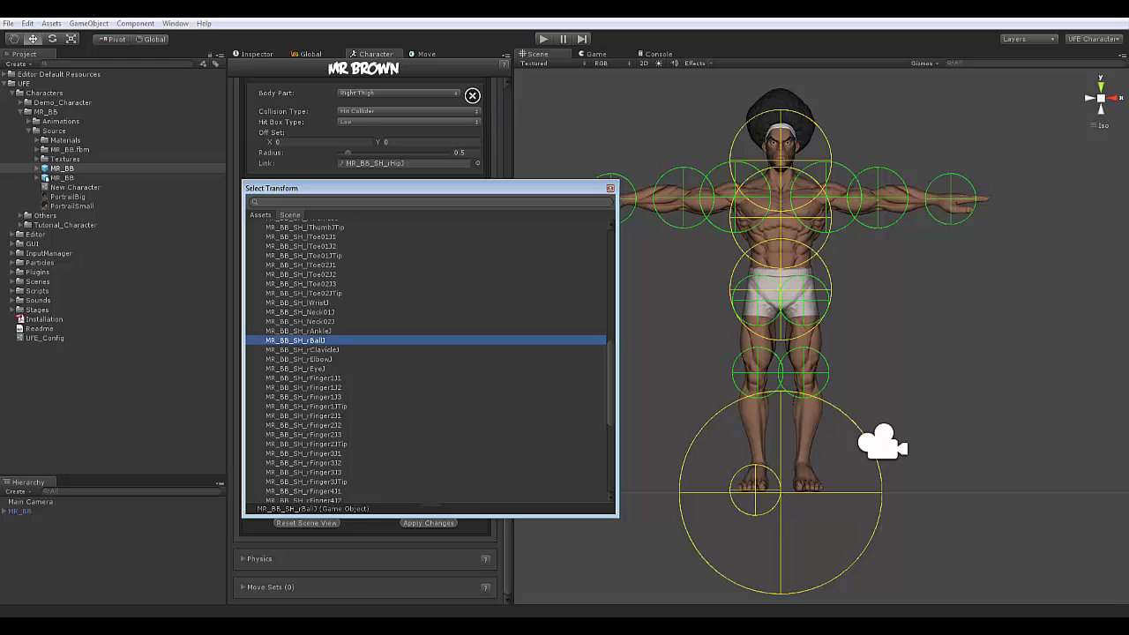
left_click(303, 330)
scroll(303, 330, "up", 3)
Link the Left Foot hit box to MR_BB_SH_lAnkleJ and set it to the Low type with Hit Collider collision.
left_click(302, 202)
type("ankle")
double_click(303, 236)
left_click(405, 413)
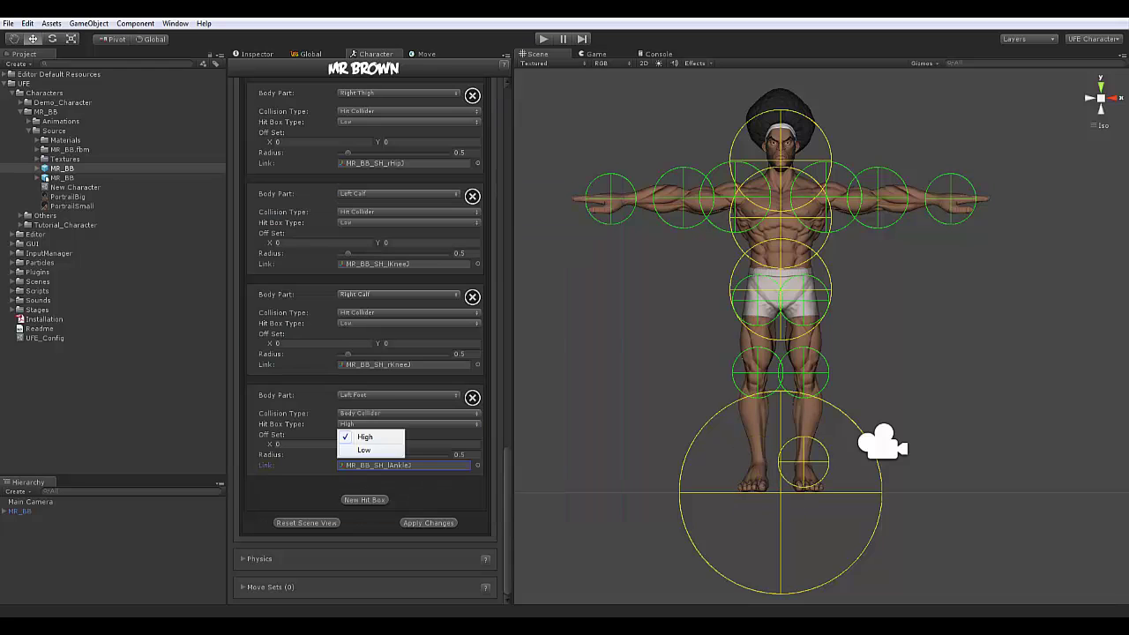
left_click(361, 449)
Add a Right Foot hit box linked to MR_BB_SH_rAnkleJ with the Hit Collider collision type.
left_click(364, 500)
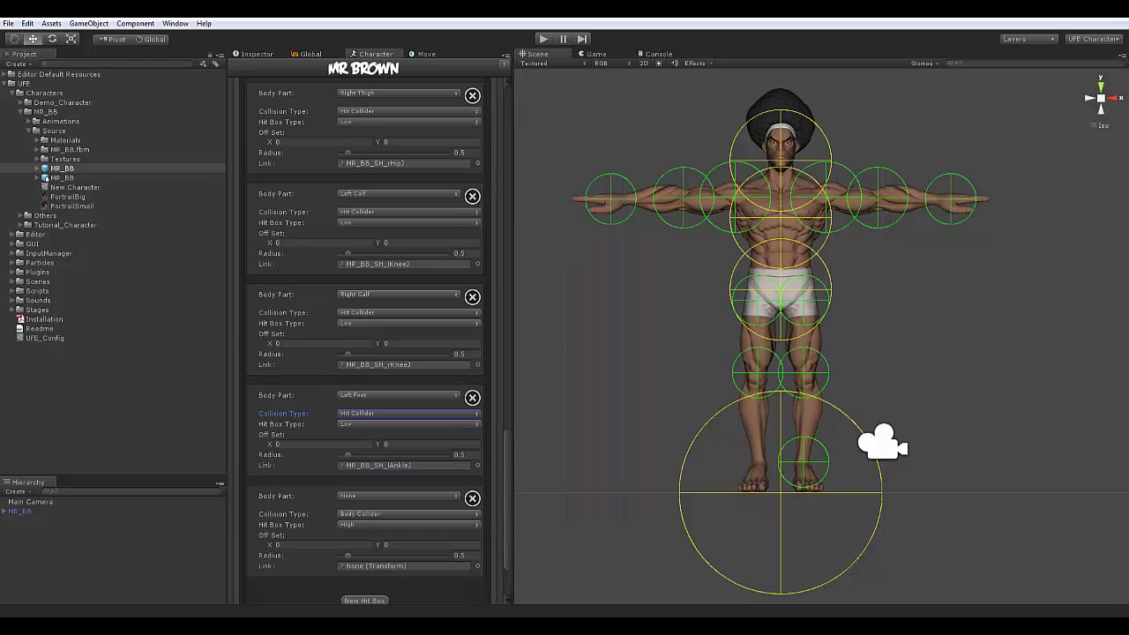
left_click(397, 496)
left_click(371, 484)
left_click(477, 566)
type("ankle")
double_click(302, 247)
left_click(397, 515)
left_click(366, 539)
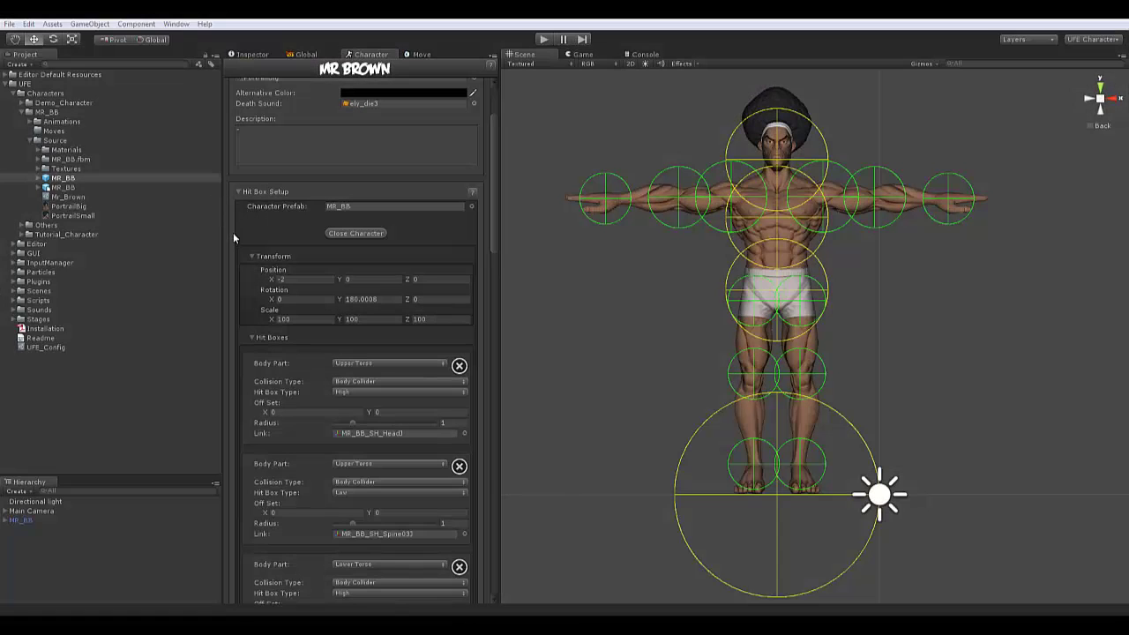
Close the Hit Box Setup section and examine the character's Physics and Move Sets settings.
left_click(242, 190)
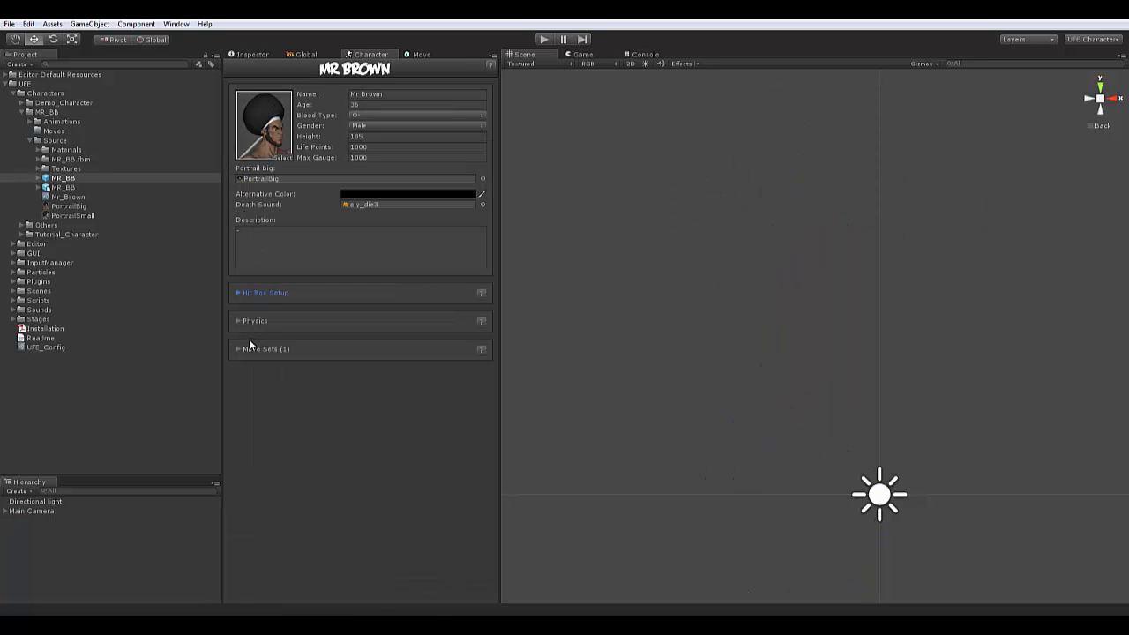
left_click(253, 321)
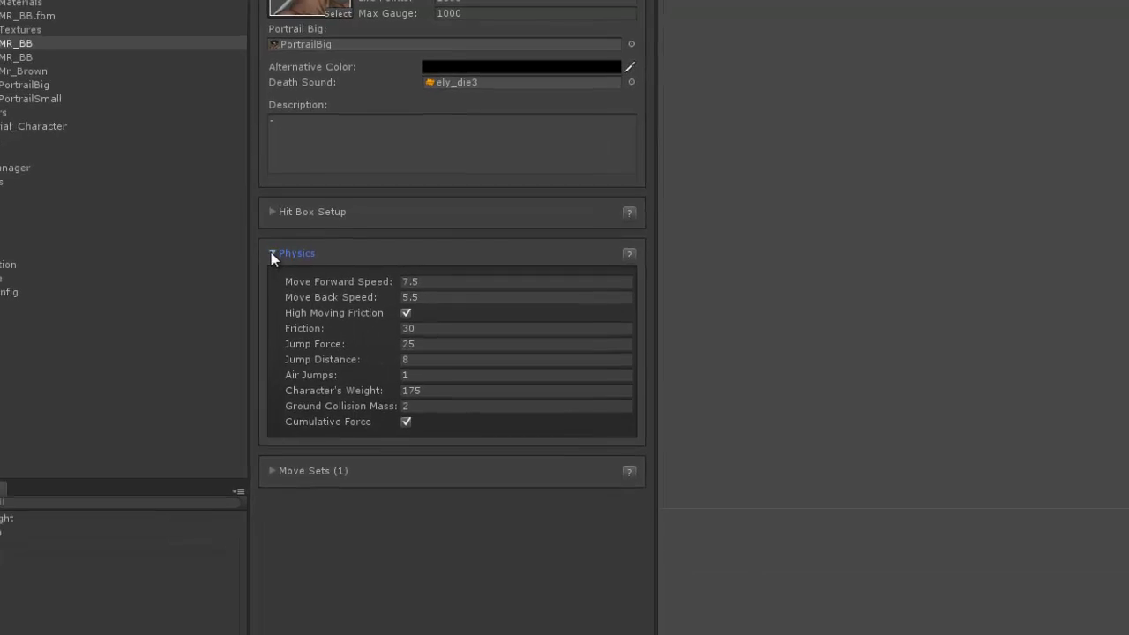
left_click(270, 253)
left_click(269, 295)
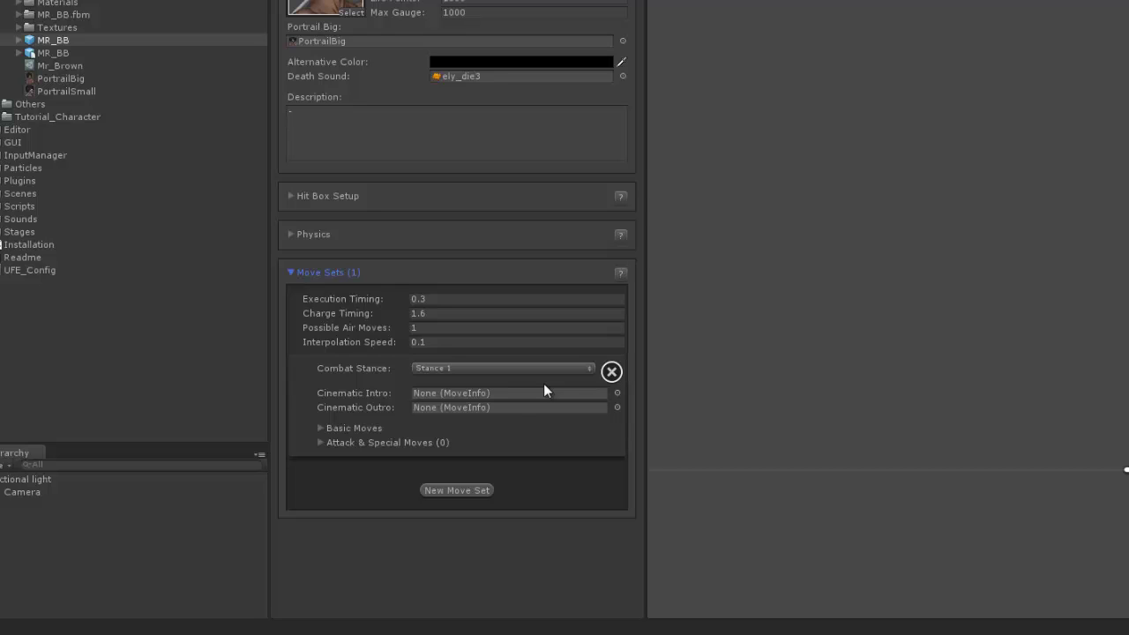
Expand the Basic Moves of Stance 1 and examine the Idle and Move Forward animation settings.
left_click(321, 428)
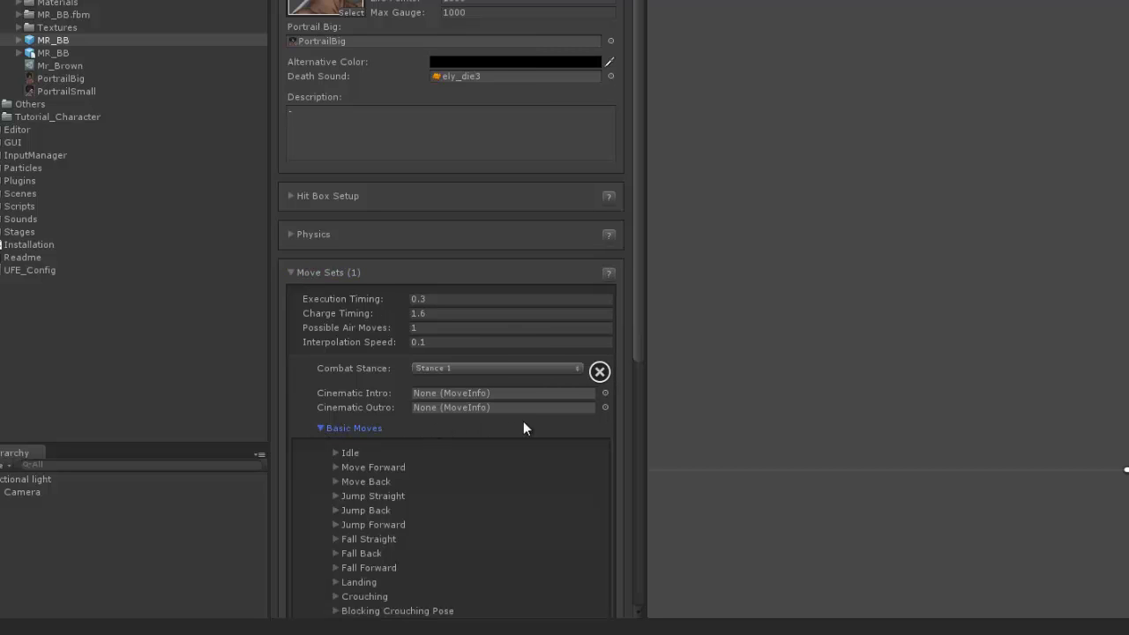
scroll(559, 424, "down", 5)
scroll(560, 427, "down", 4)
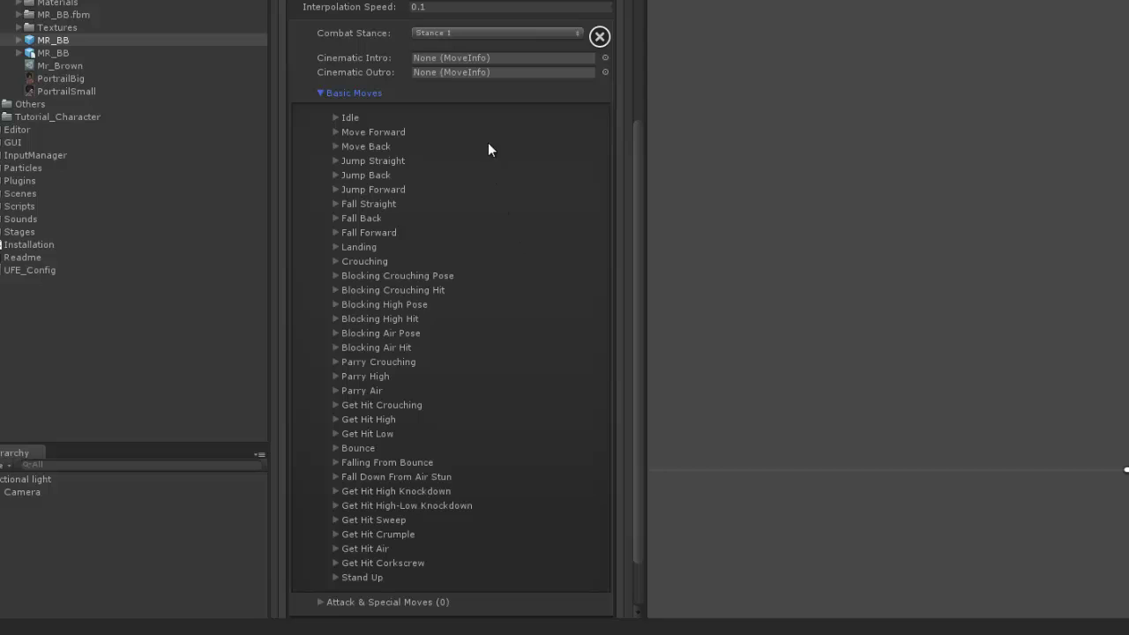
left_click(334, 118)
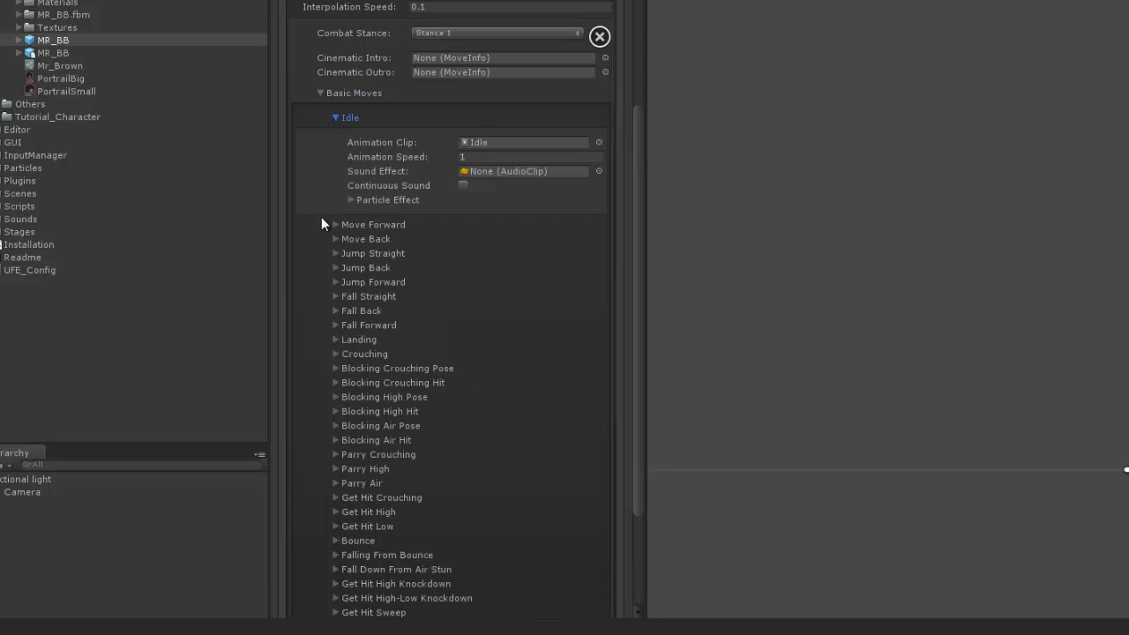
left_click(335, 225)
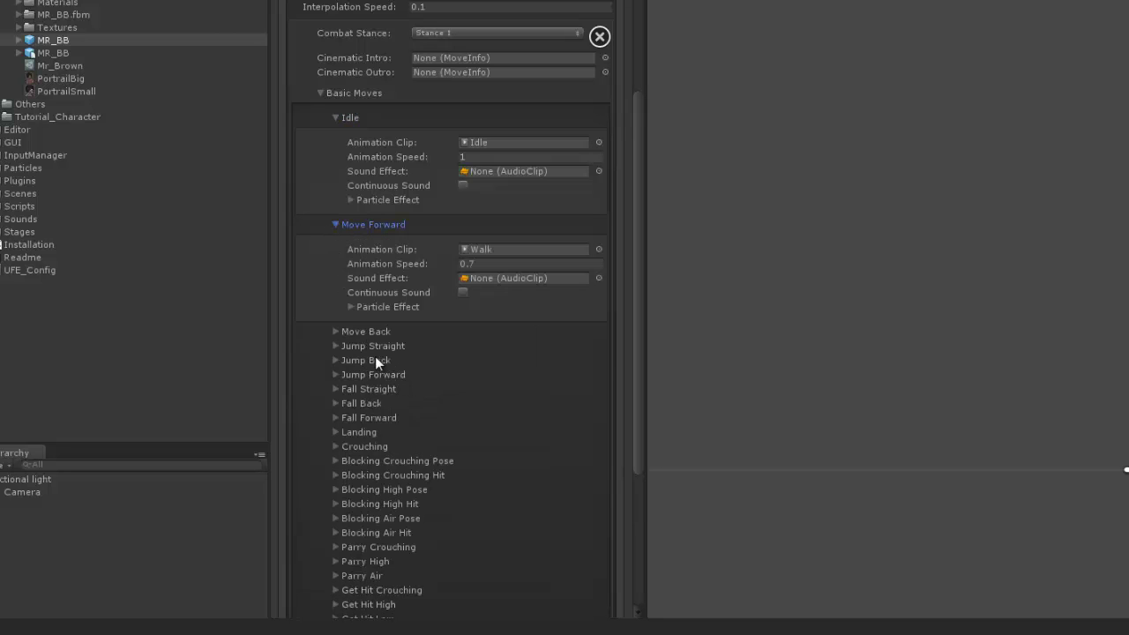
Examine the Move Back, Jump Straight, Fall Straight and Landing animation settings and the remaining basic moves, then collapse the Basic Moves.
left_click(337, 331)
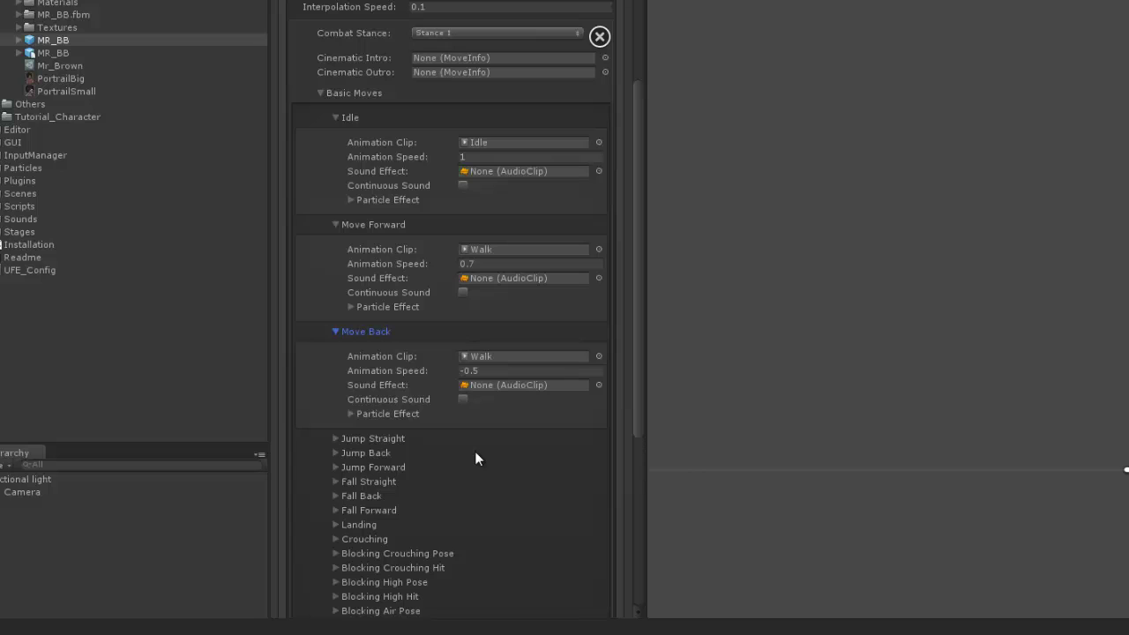
scroll(475, 450, "down", 3)
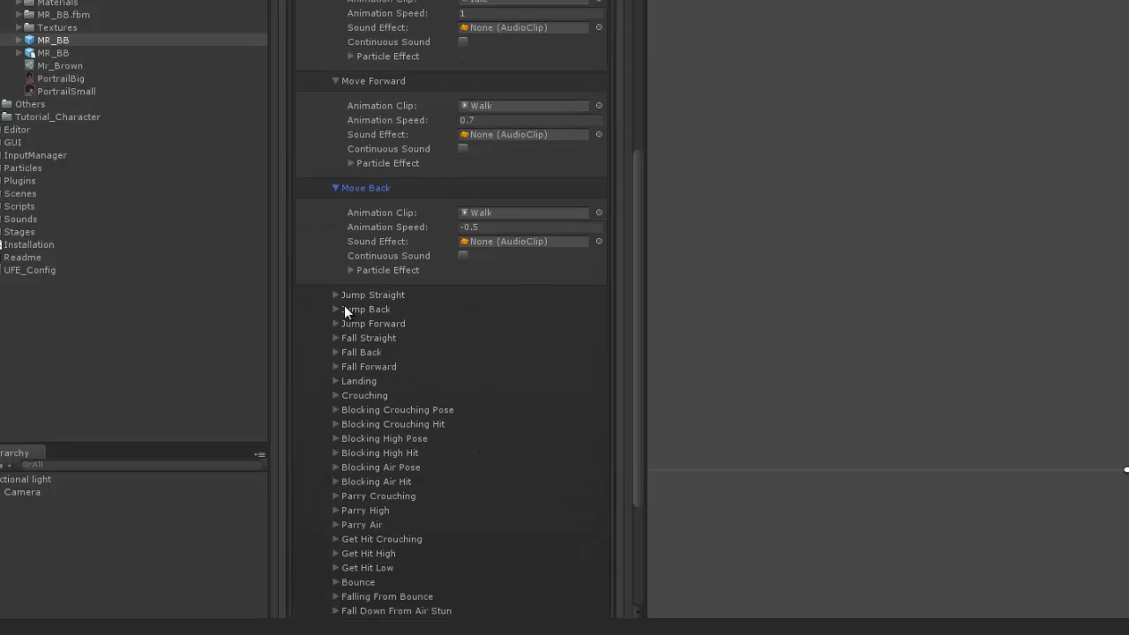
left_click(336, 296)
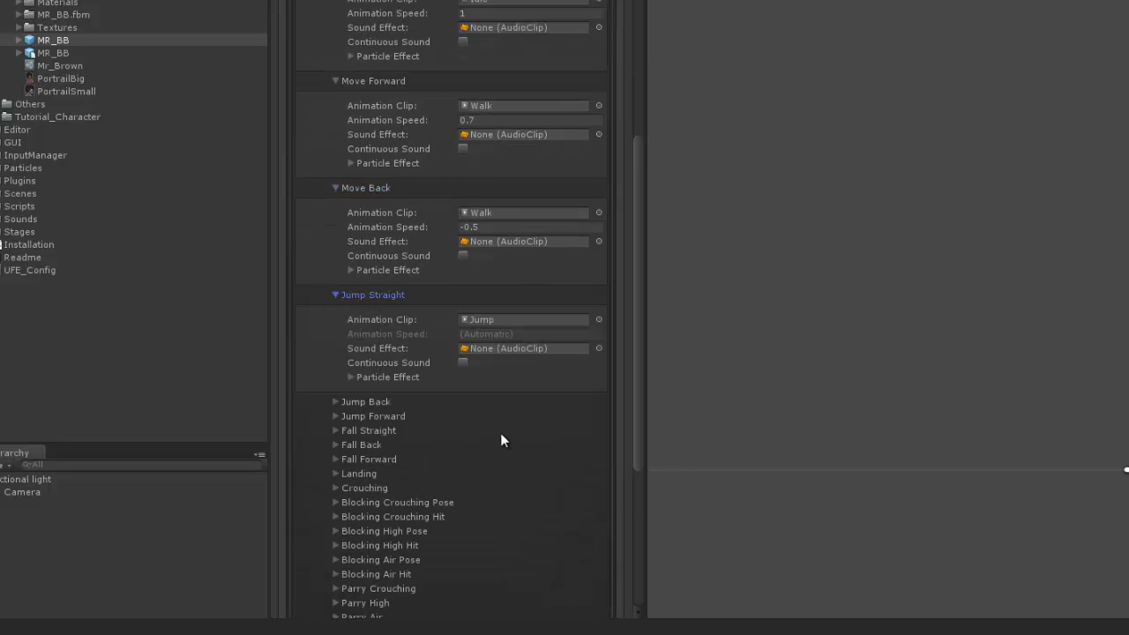
scroll(503, 434, "down", 2)
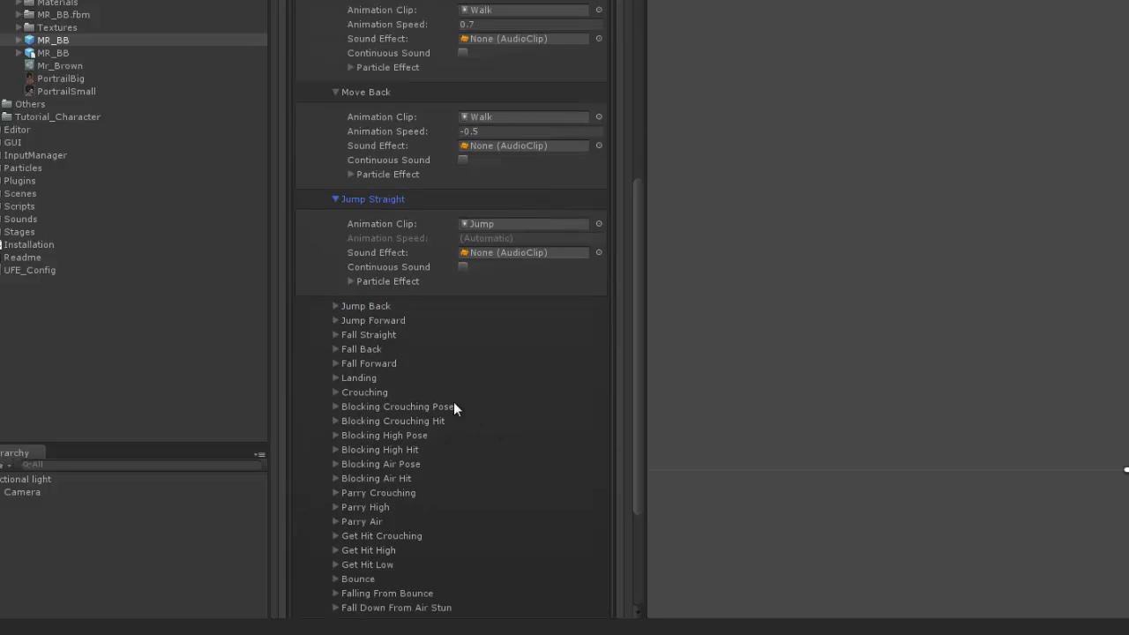
left_click(336, 335)
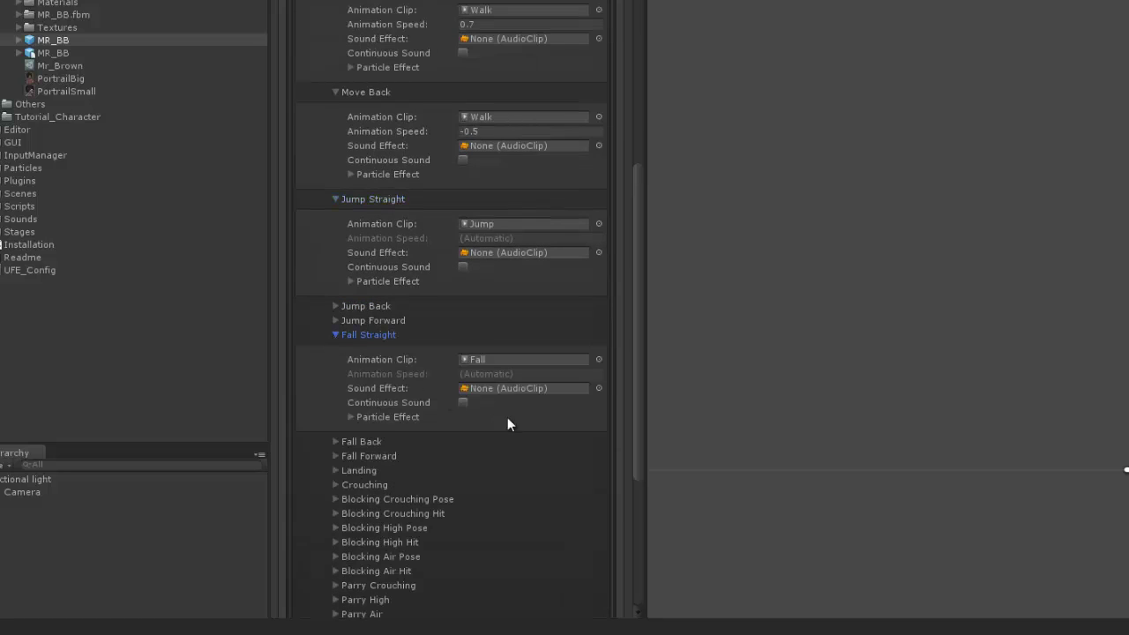
scroll(524, 423, "down", 2)
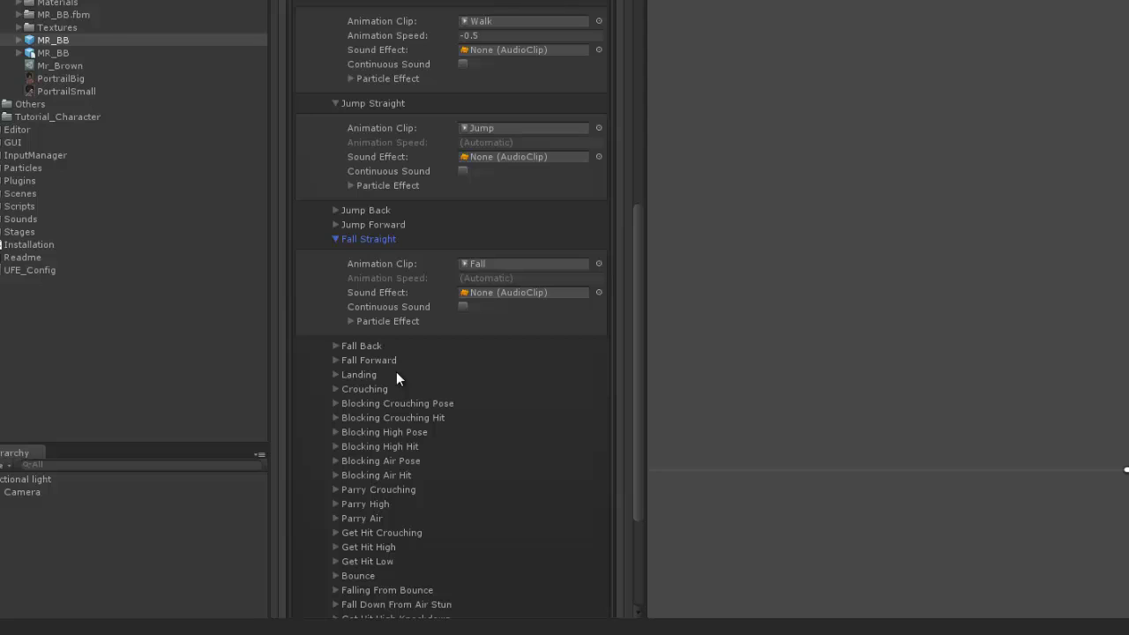
left_click(335, 375)
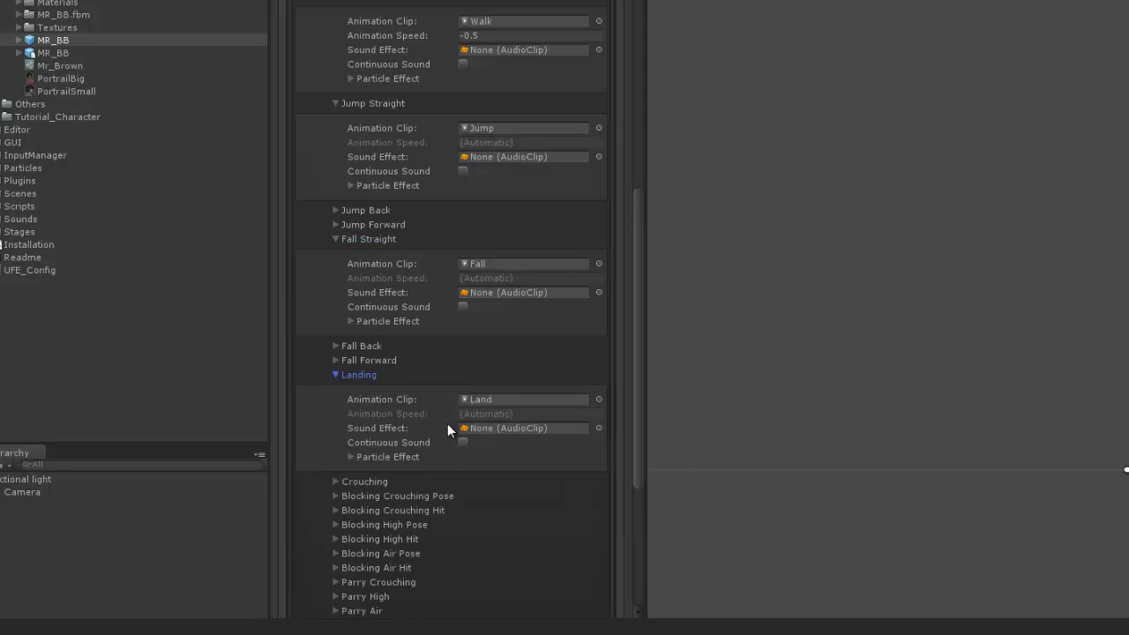
scroll(448, 424, "down", 3)
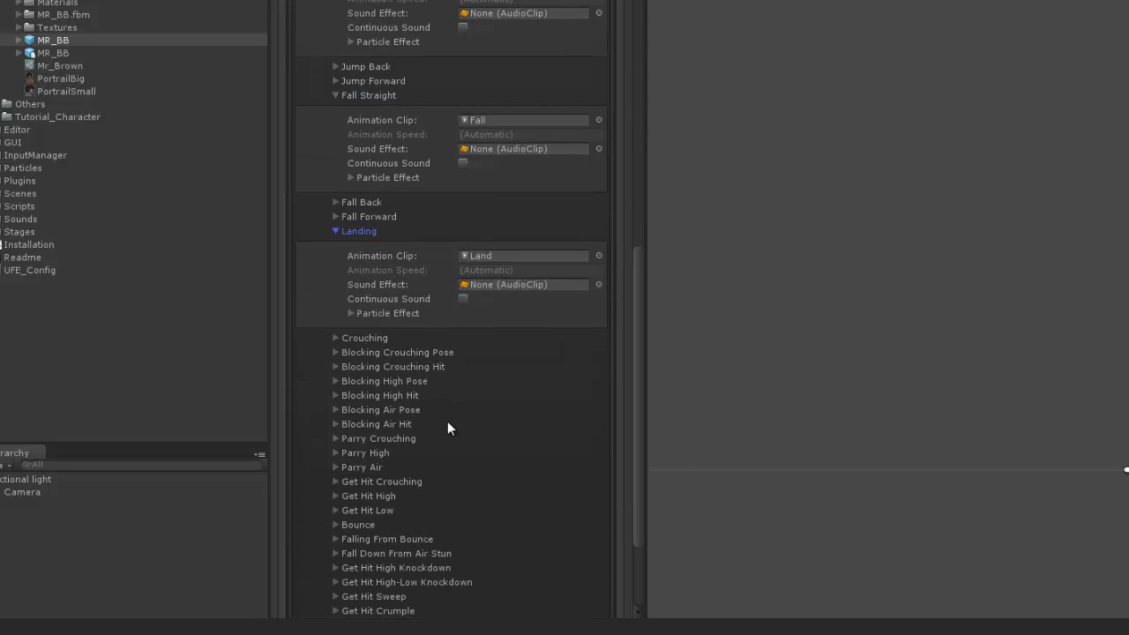
scroll(447, 429, "down", 2)
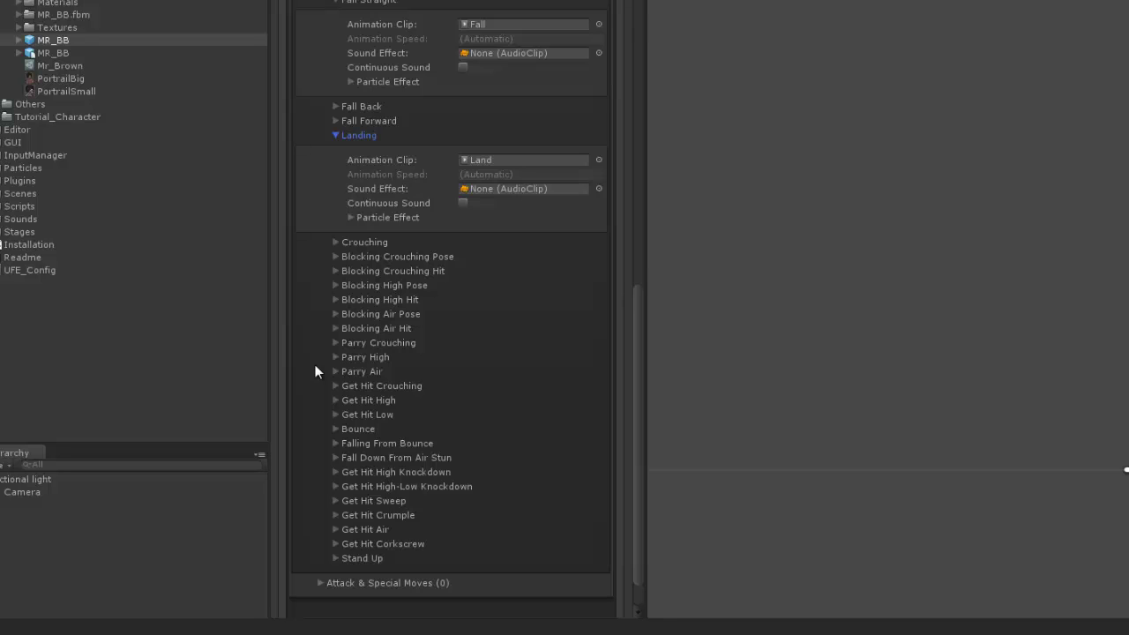
scroll(315, 370, "up", 15)
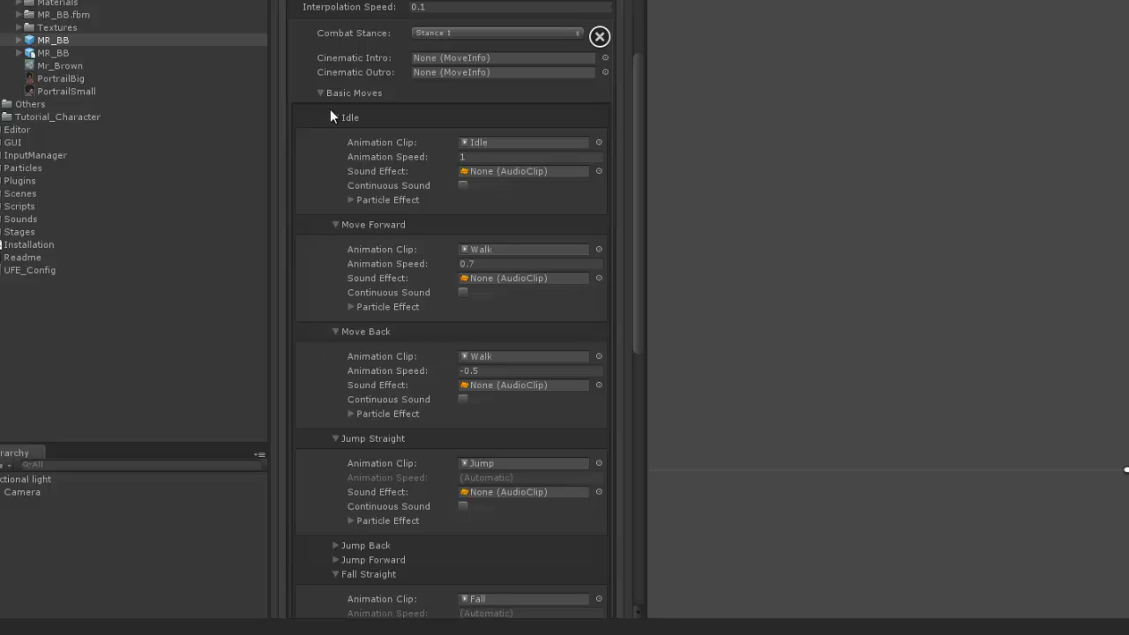
left_click(321, 93)
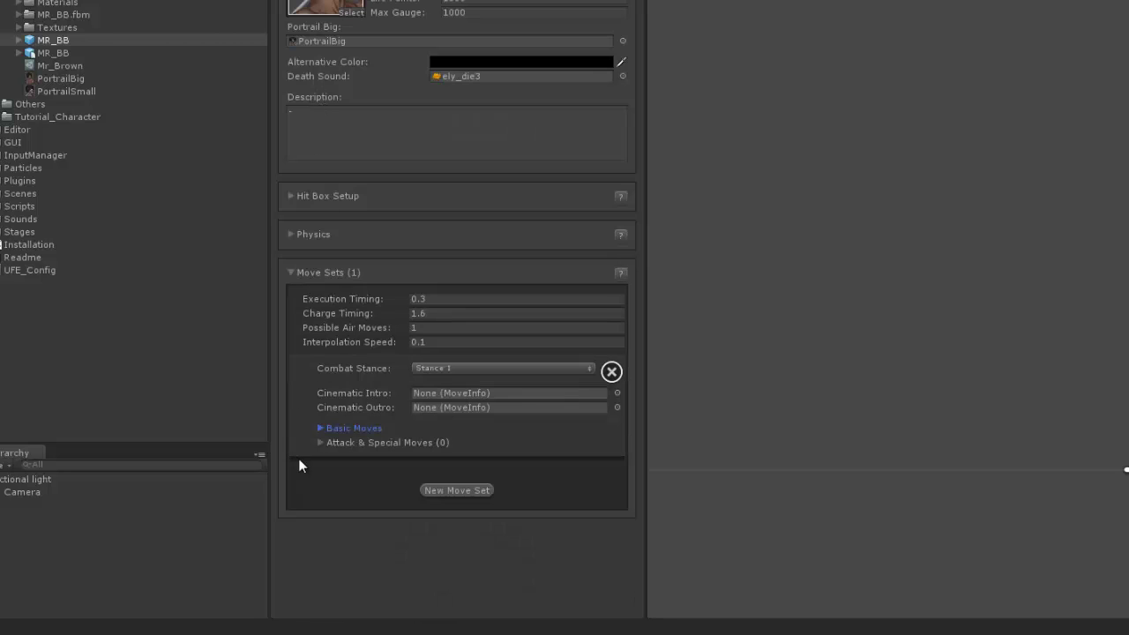
Add an empty move entry to Stance 1's Attack & Special Moves and open it in the Move Editor.
left_click(321, 442)
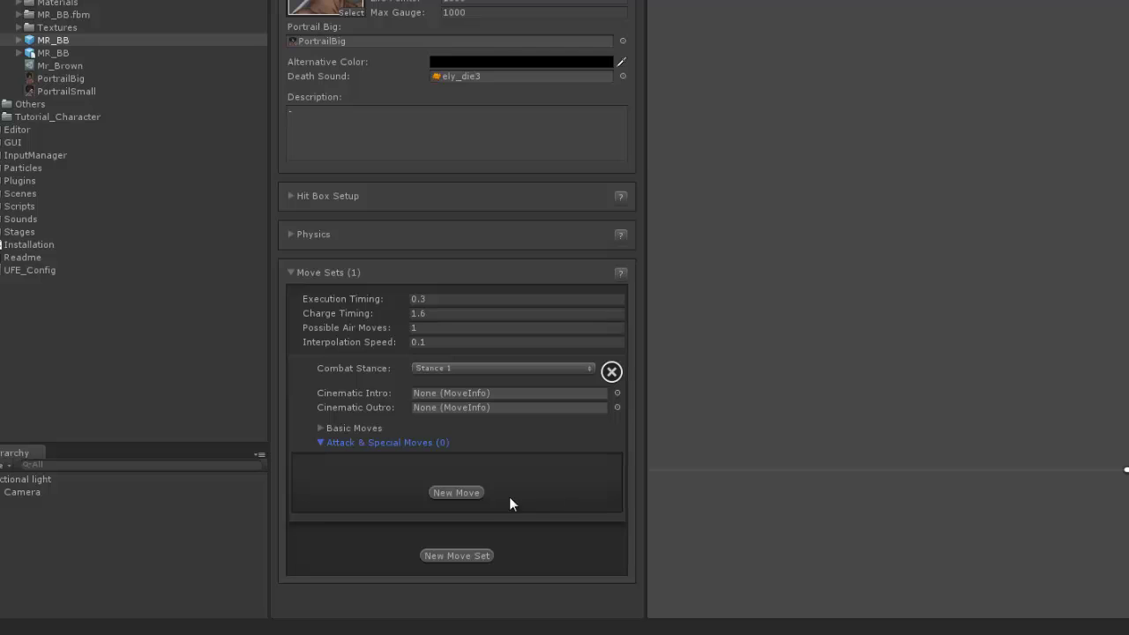
left_click(462, 494)
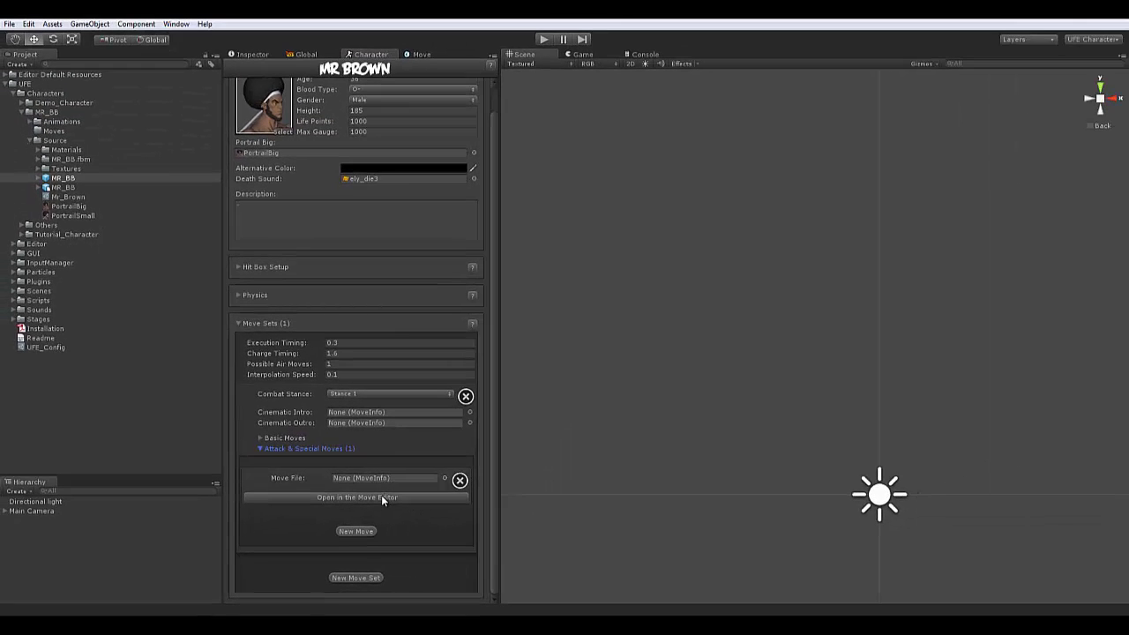
left_click(381, 497)
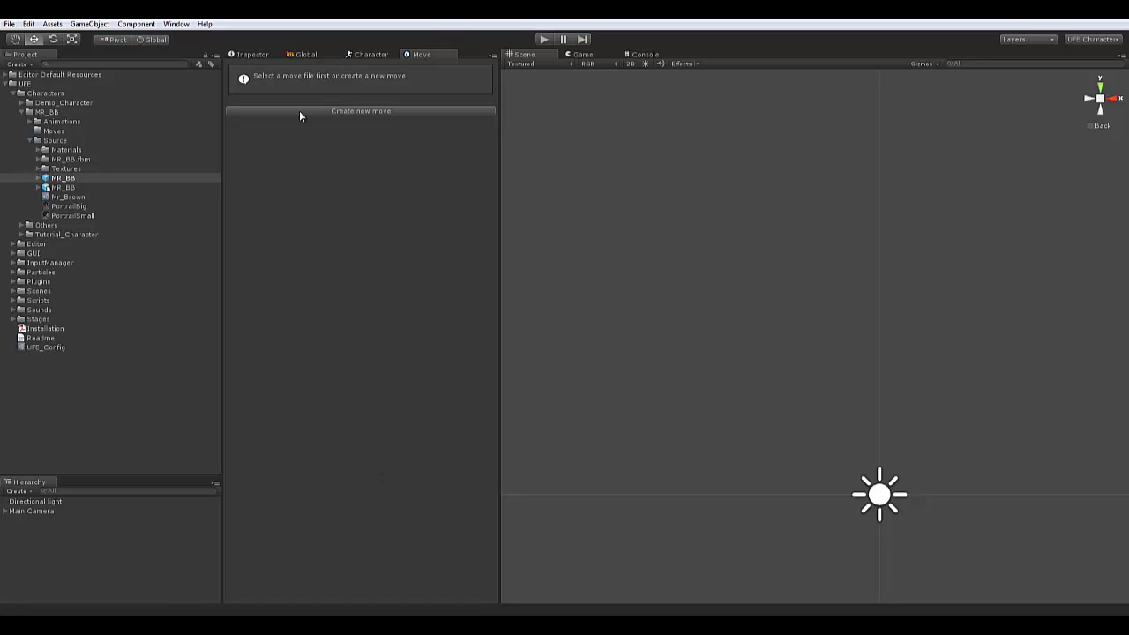
Create a new move file in the MR_BB Moves folder and name it Standing_Light_Kick.
left_click(54, 131)
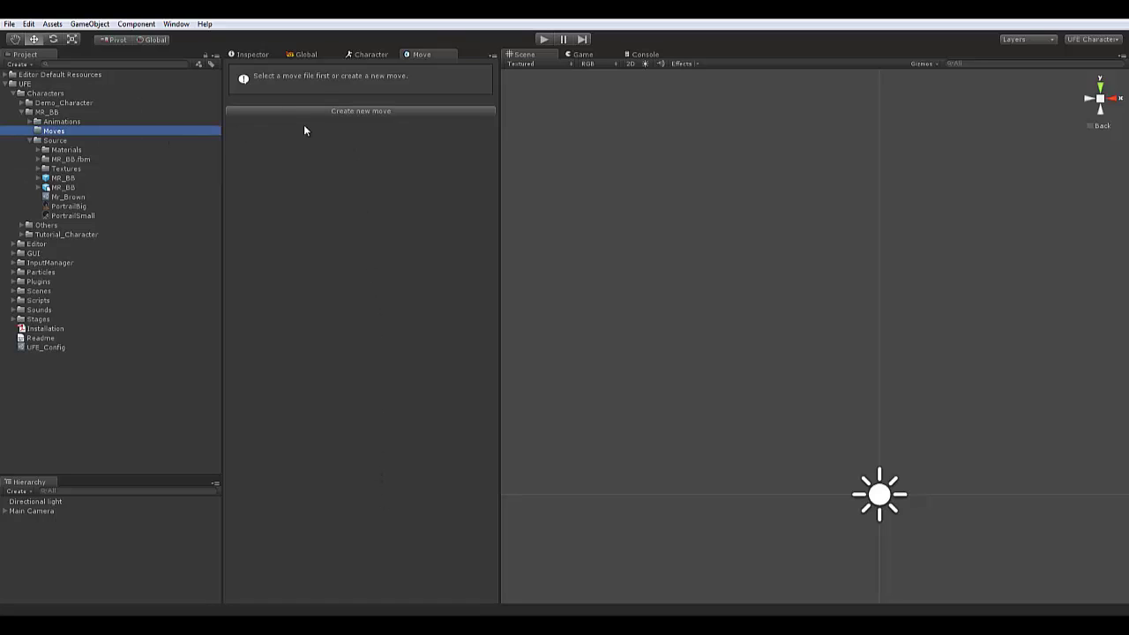
left_click(369, 110)
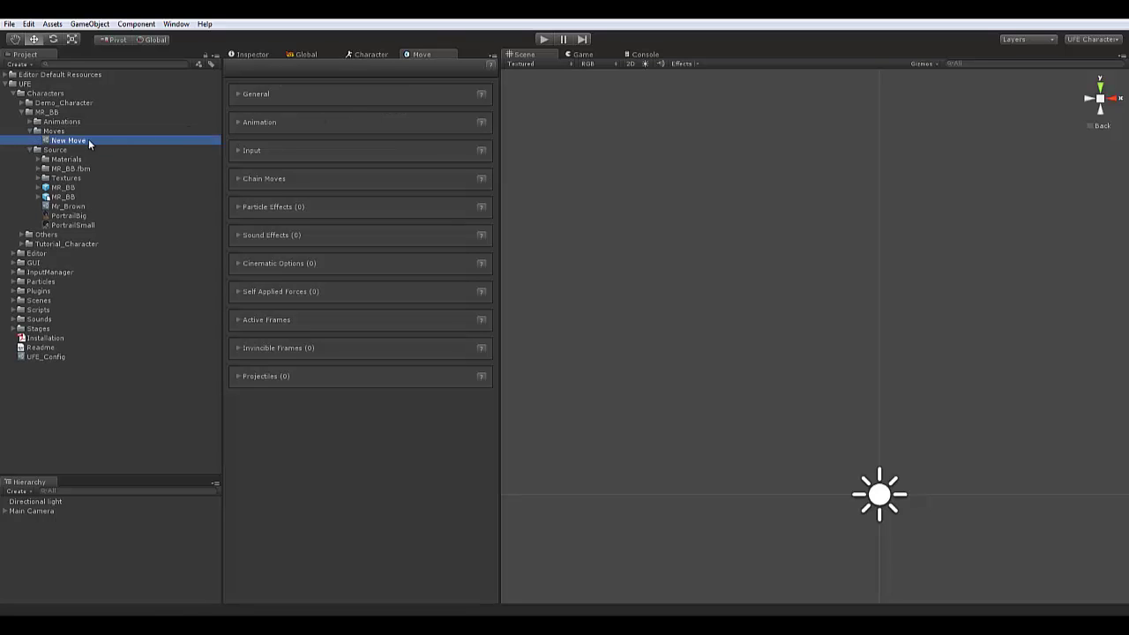
left_click(88, 140)
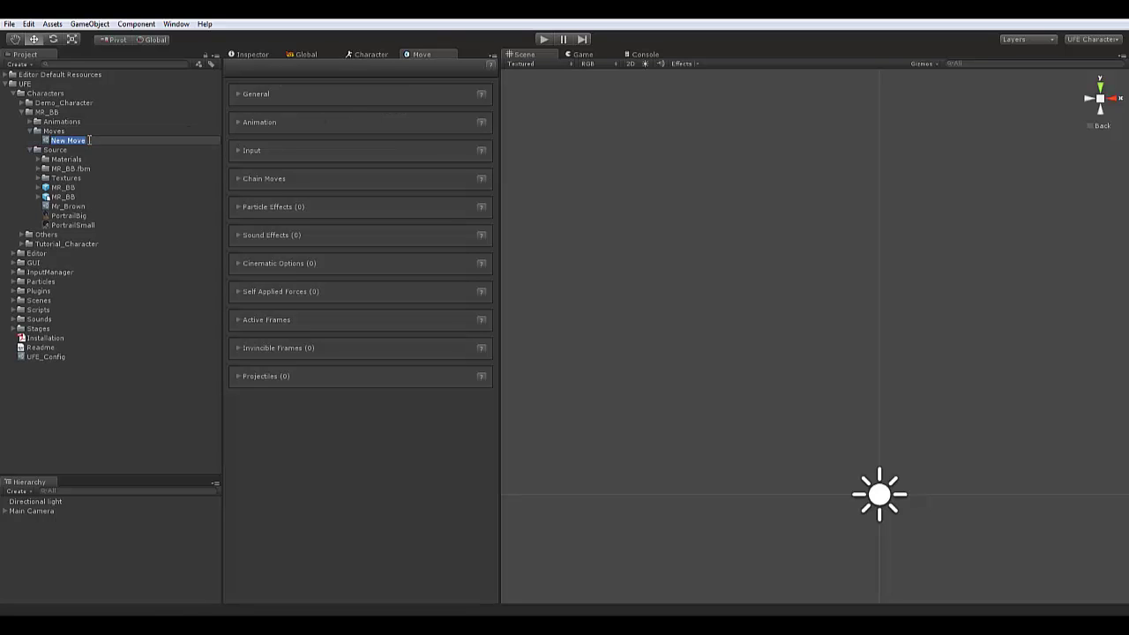
type("Standing_Light_Kick")
key("Return")
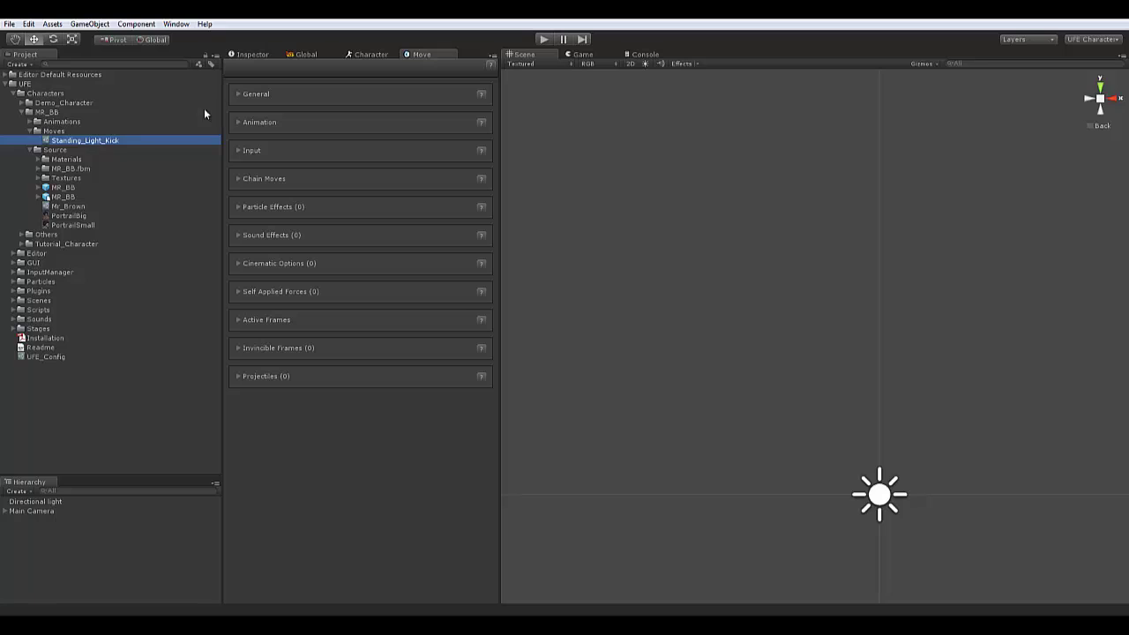
Set both the move name and the move description to "Standing Light Kick" in the General settings.
left_click(239, 93)
left_click(365, 112)
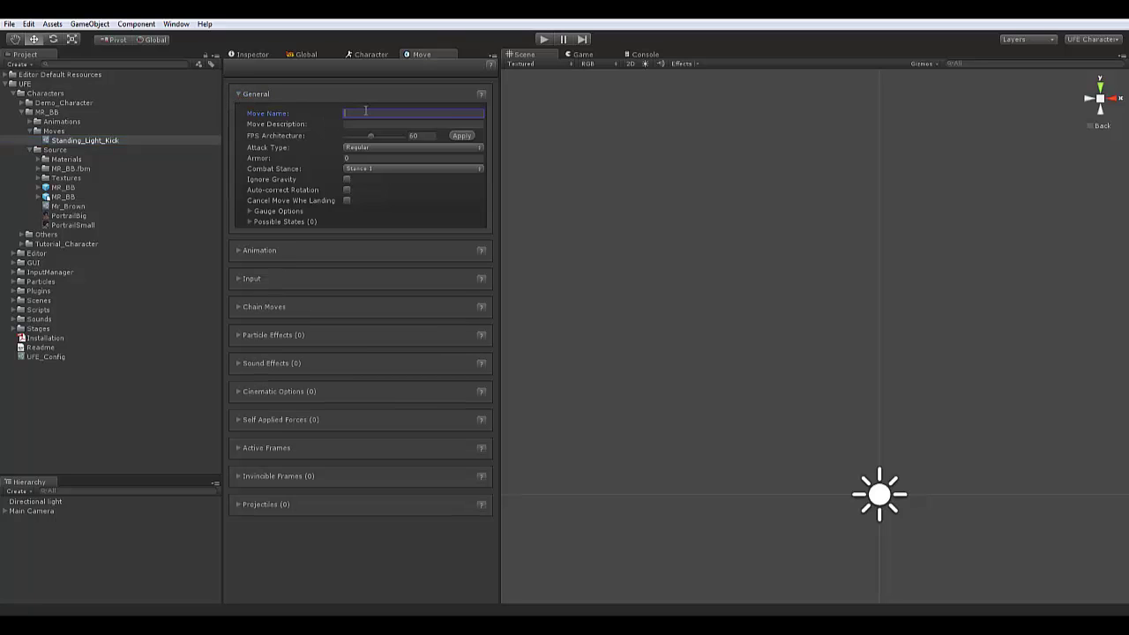
type("Standing L")
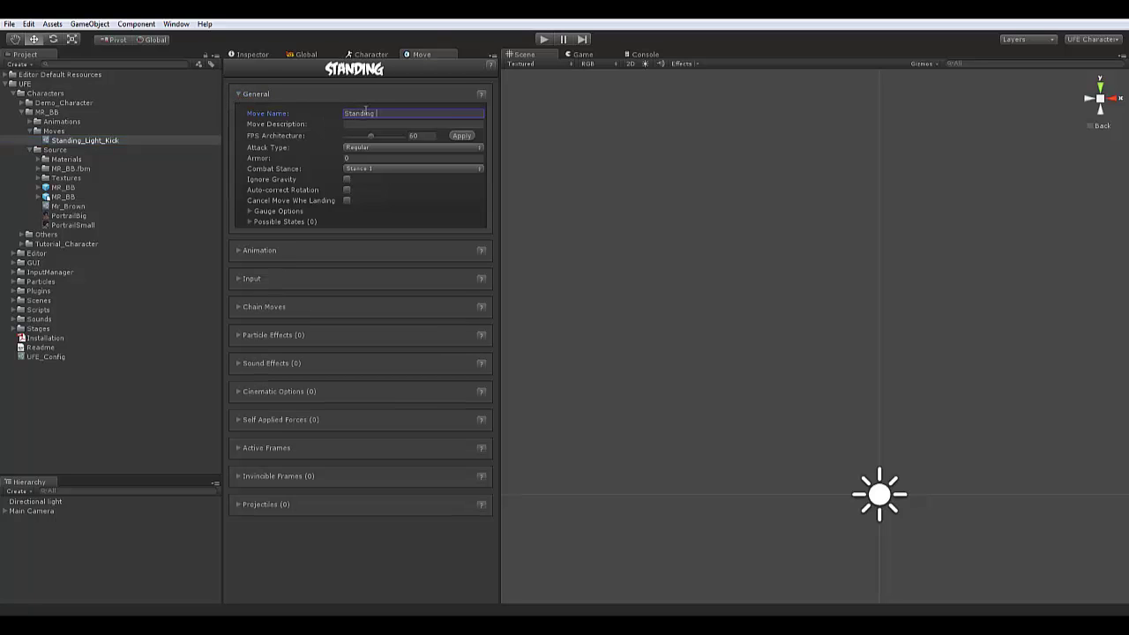
type("ight Kick")
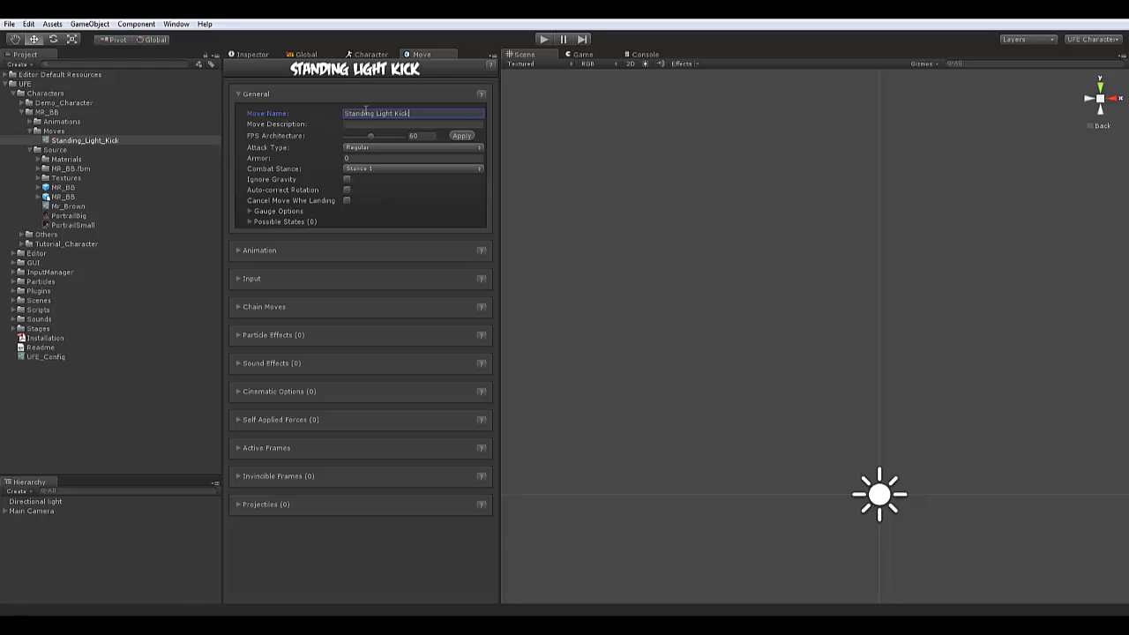
left_click_drag(413, 113, 337, 113)
key("ctrl+c")
left_click(353, 123)
key("ctrl+v")
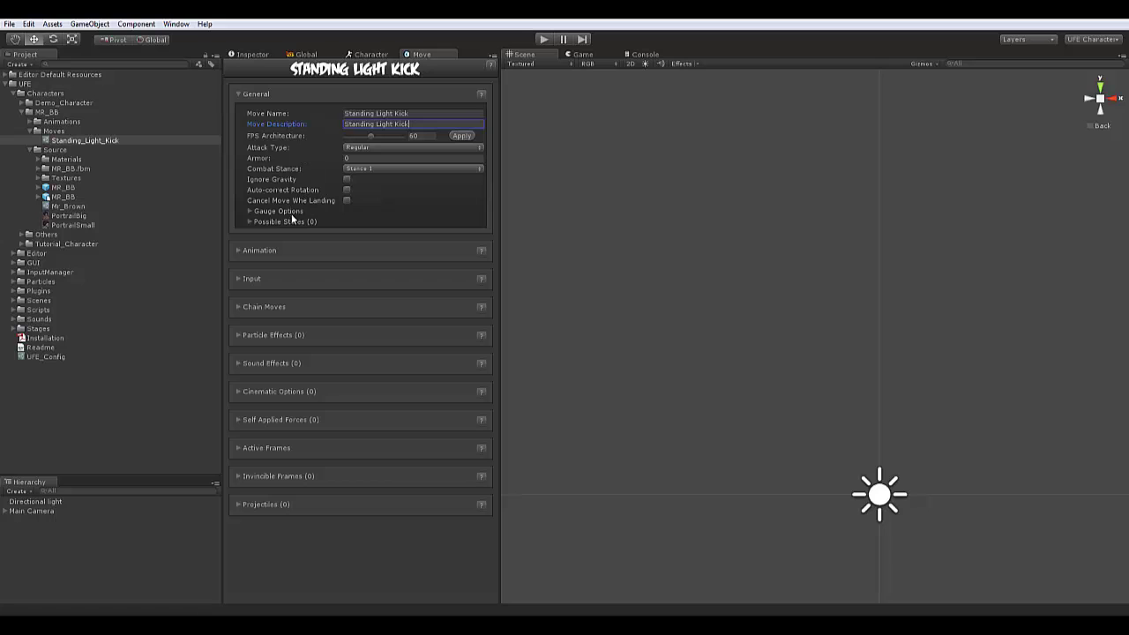
Add a possible state of Stand to the move and collapse the General settings.
left_click(250, 222)
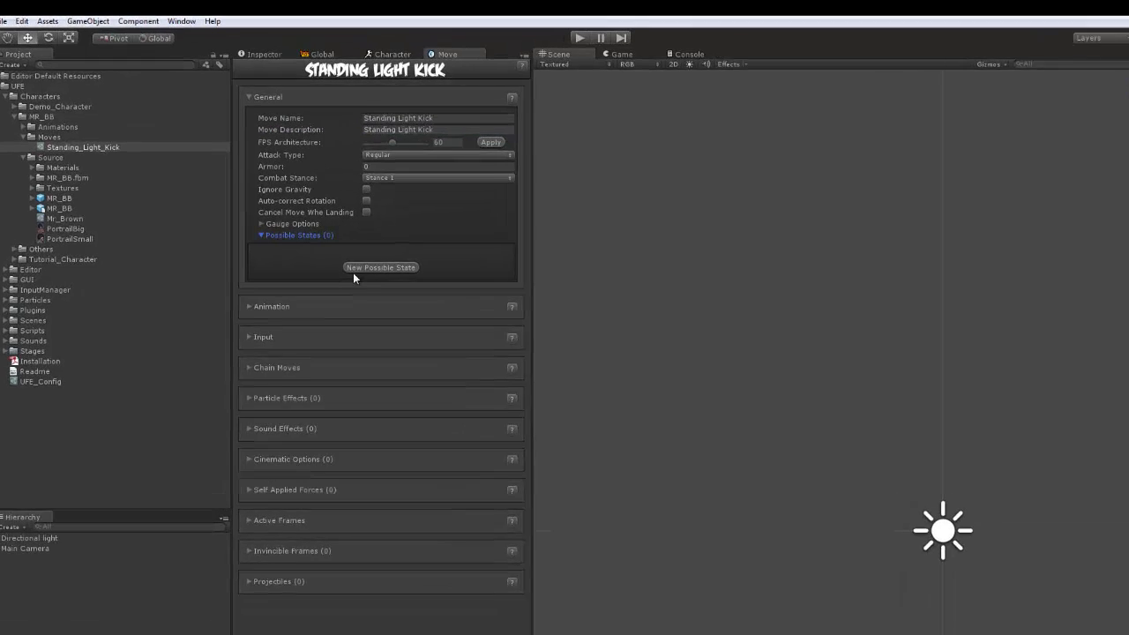
left_click(456, 319)
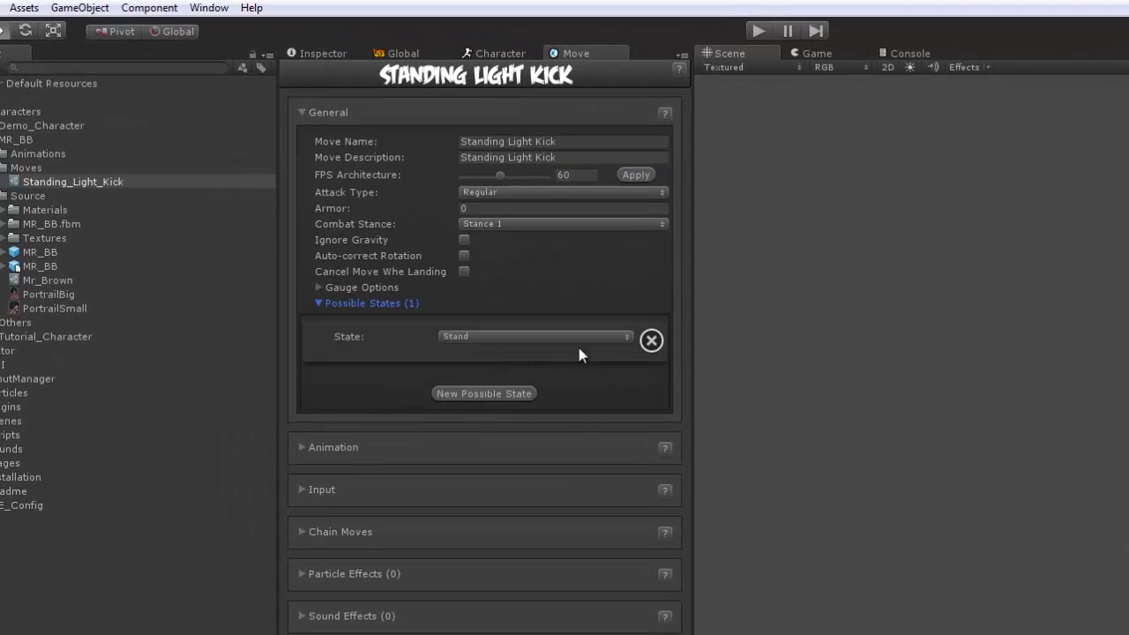
left_click(538, 337)
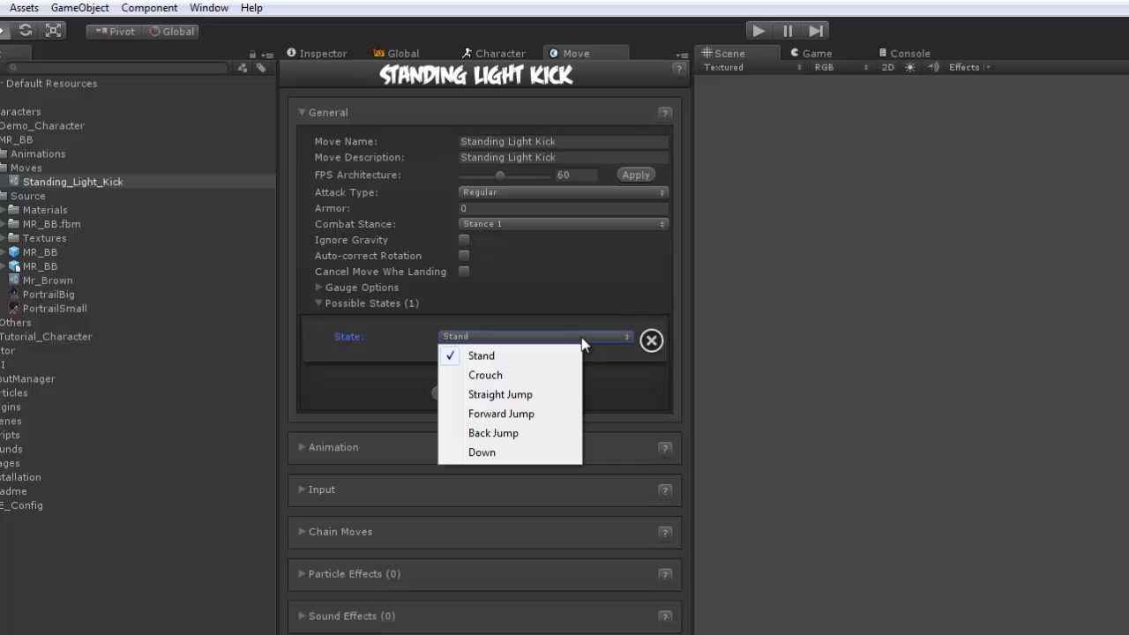
left_click(340, 383)
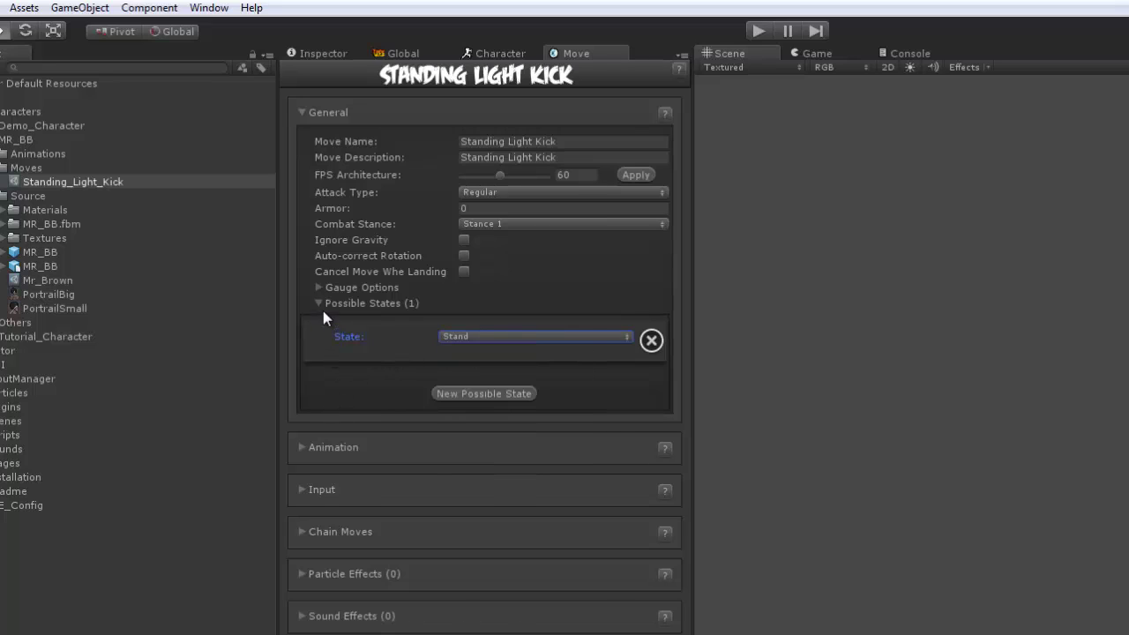
left_click(306, 112)
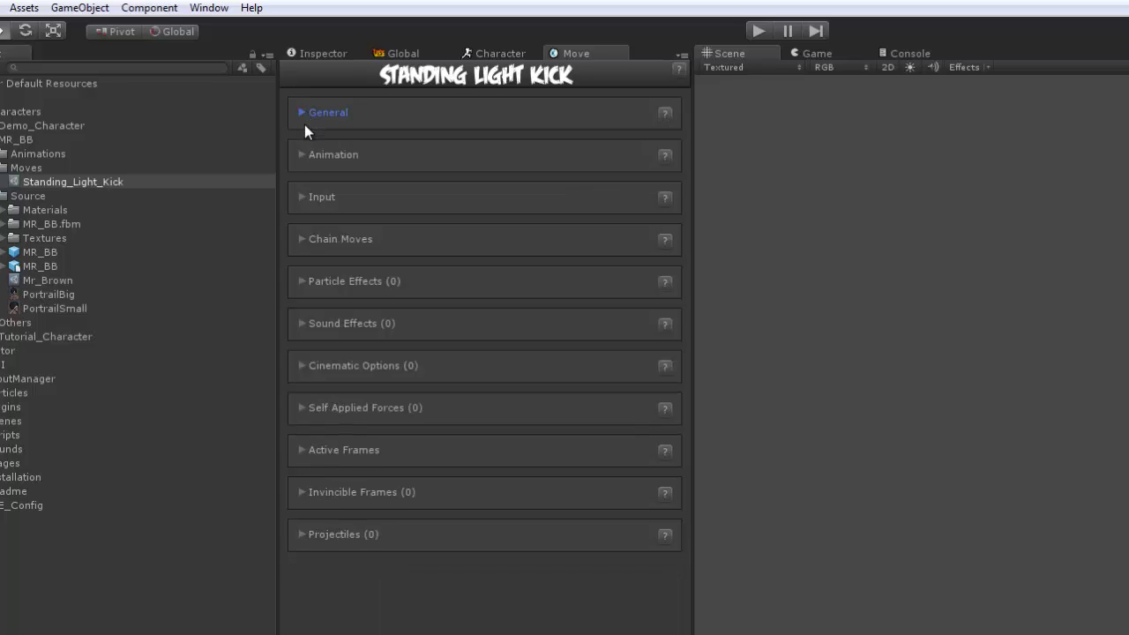
Assign the Standing_Kick_Light clip from the MR_BB Animations folder as the move's animation clip, and collapse the animation folders.
left_click(304, 155)
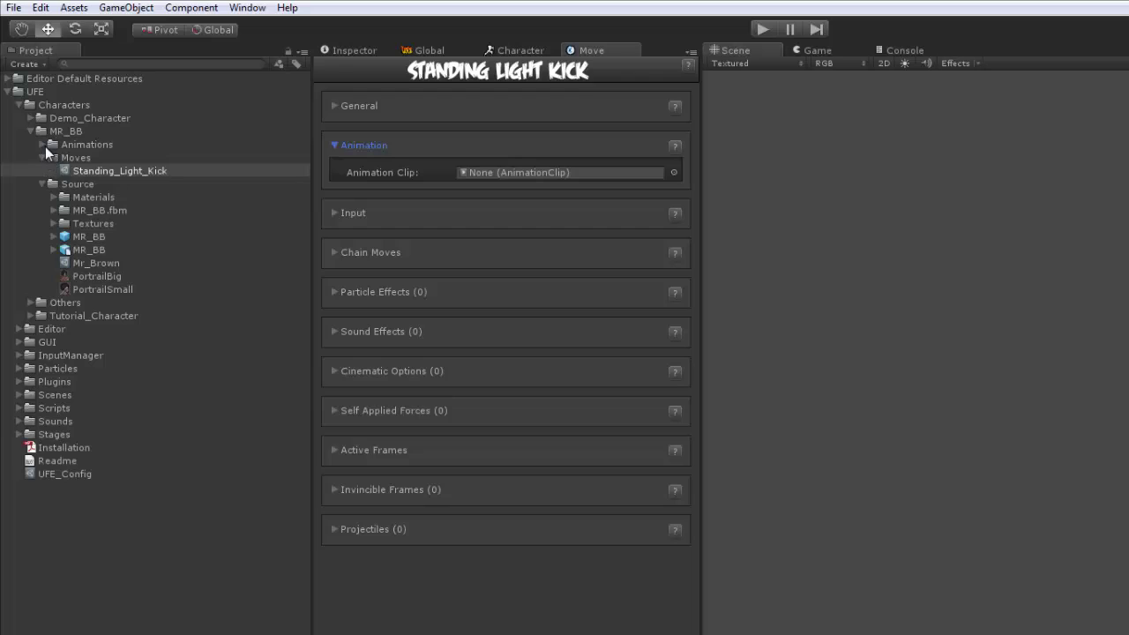
left_click(41, 144)
left_click(54, 158)
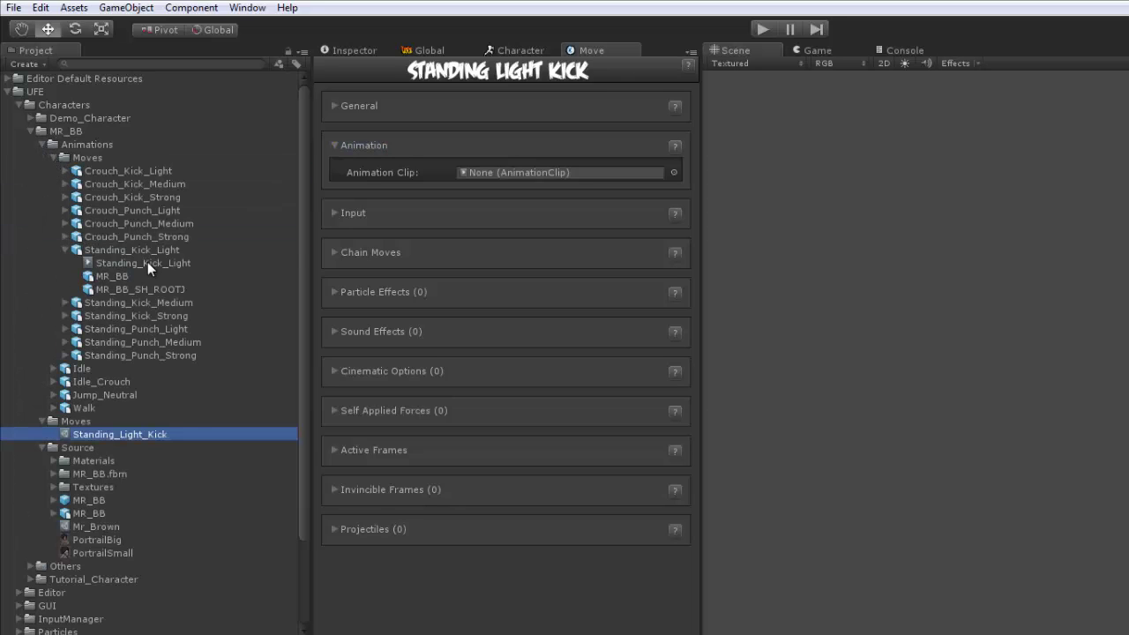
left_click_drag(144, 263, 517, 173)
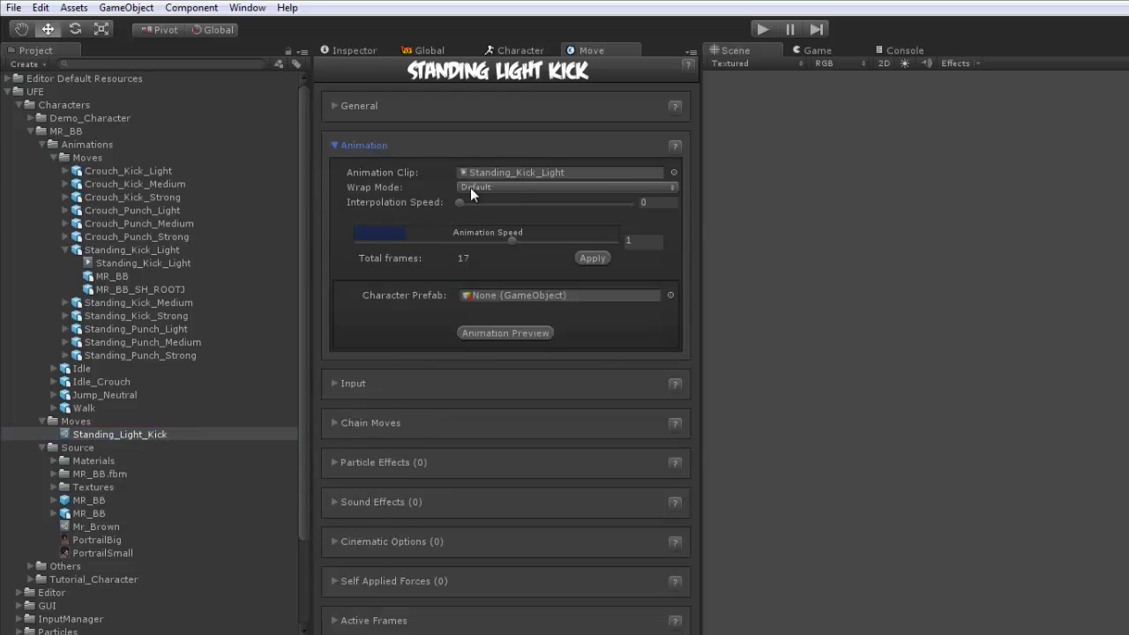
left_click(53, 157)
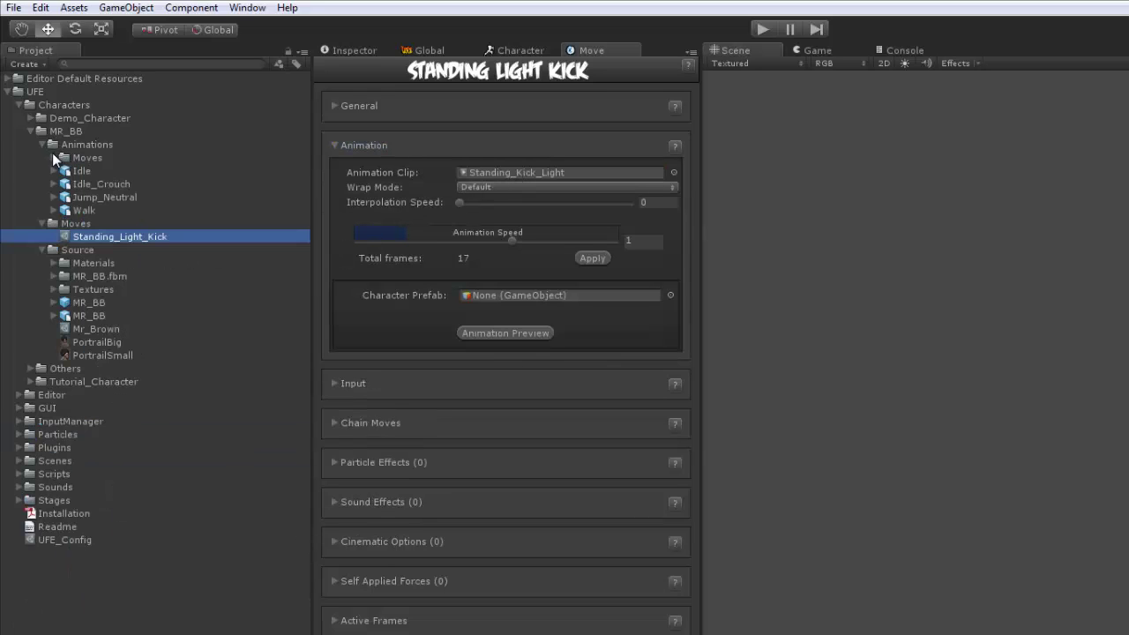
left_click(44, 143)
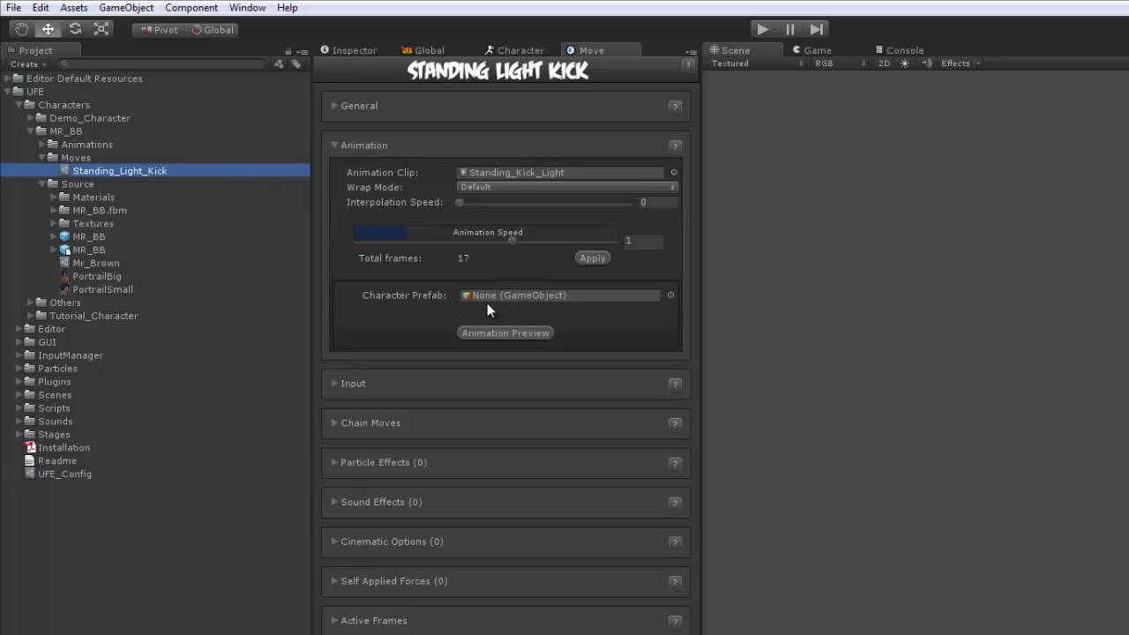
Assign MR_BB as the move's character prefab and open the animation preview.
left_click_drag(82, 236, 472, 297)
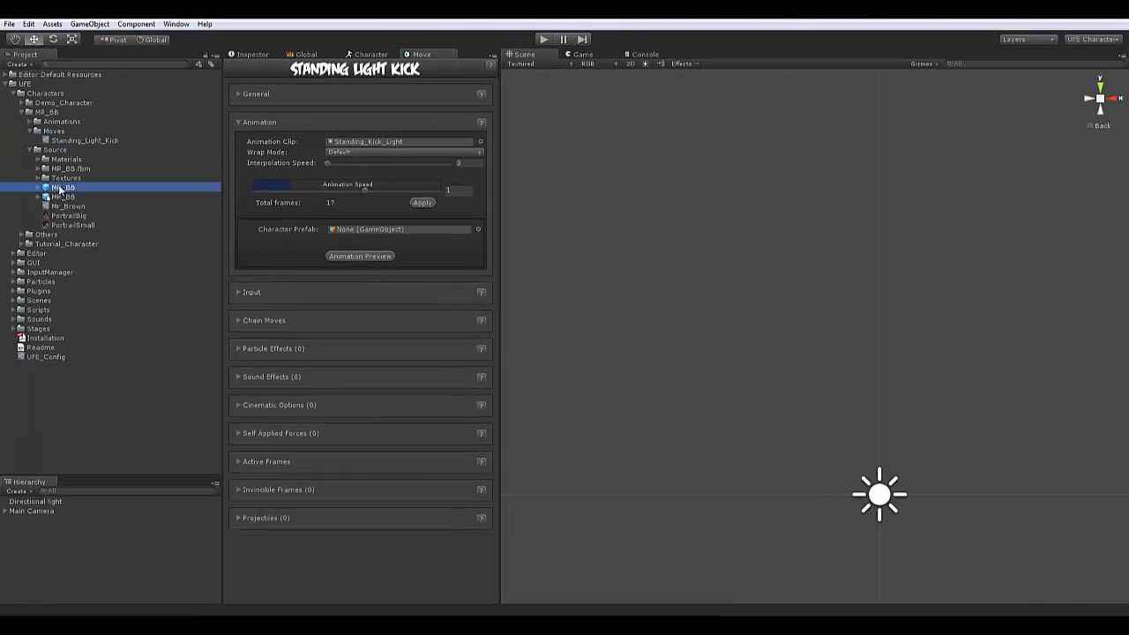
left_click_drag(337, 230, 348, 232)
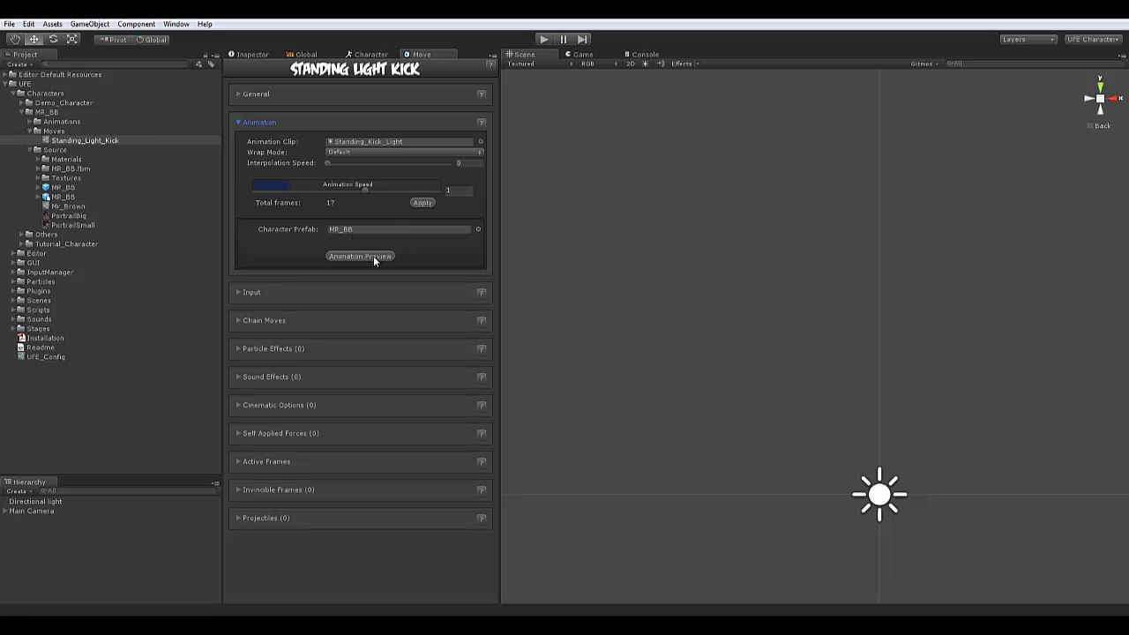
left_click(360, 256)
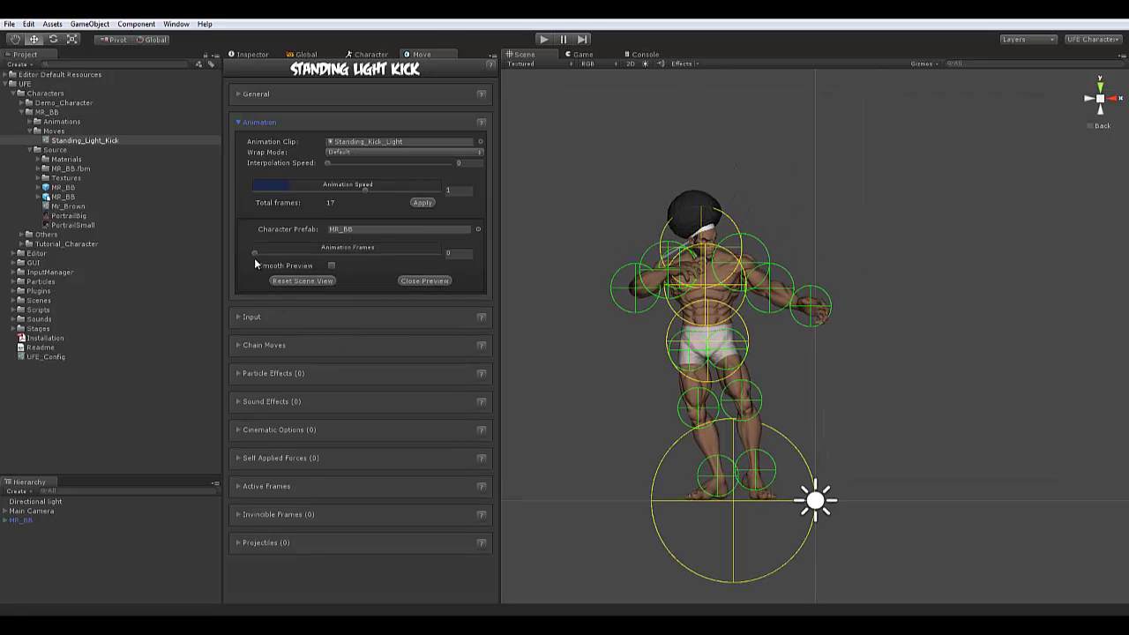
Turn on Smooth Preview for the move's animation frames and close the animation preview.
mouse_move(255, 256)
left_mouse_down()
mouse_move(438, 263)
mouse_move(251, 267)
mouse_move(446, 254)
mouse_move(250, 269)
left_mouse_up()
left_click(332, 265)
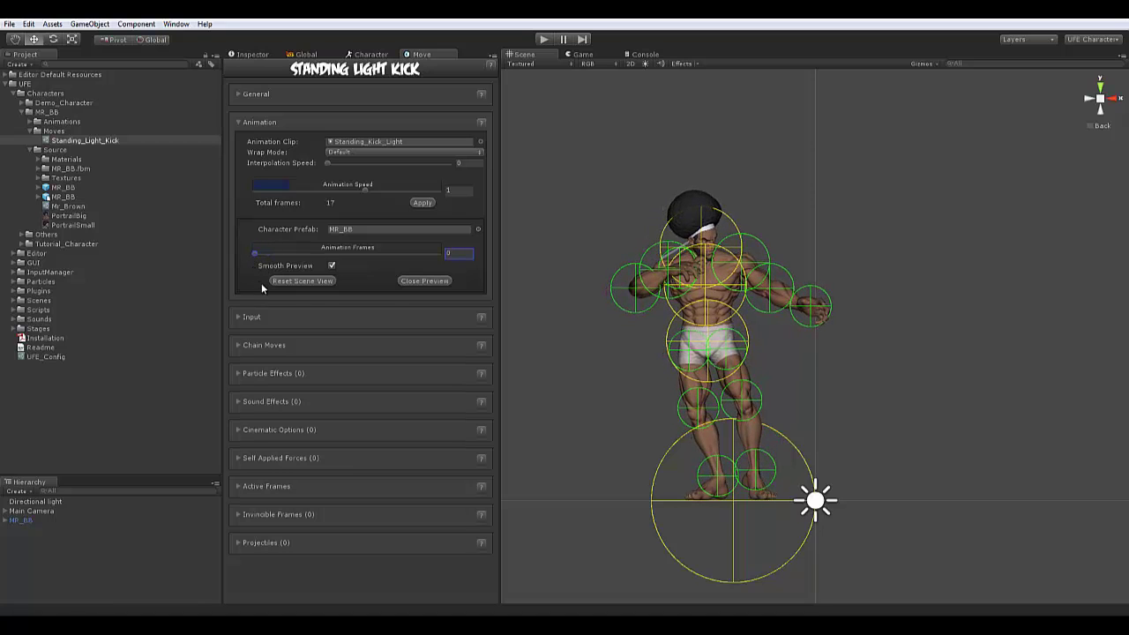
left_click(411, 280)
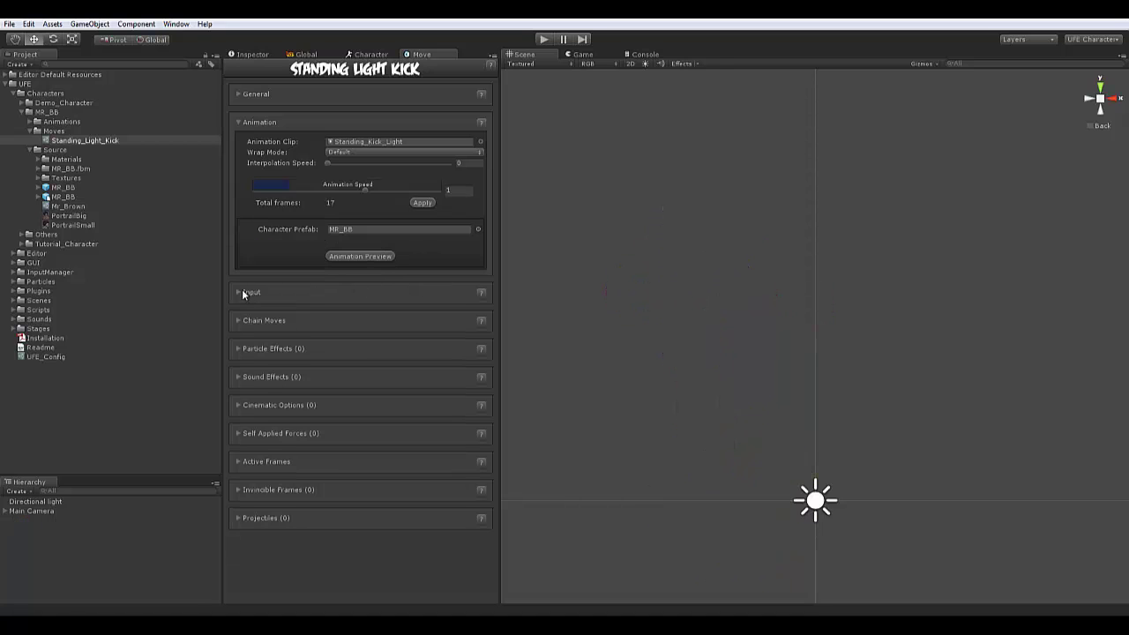
Add a button execution set to Button 1 in the move's Input settings and collapse the Input section.
left_click(245, 295)
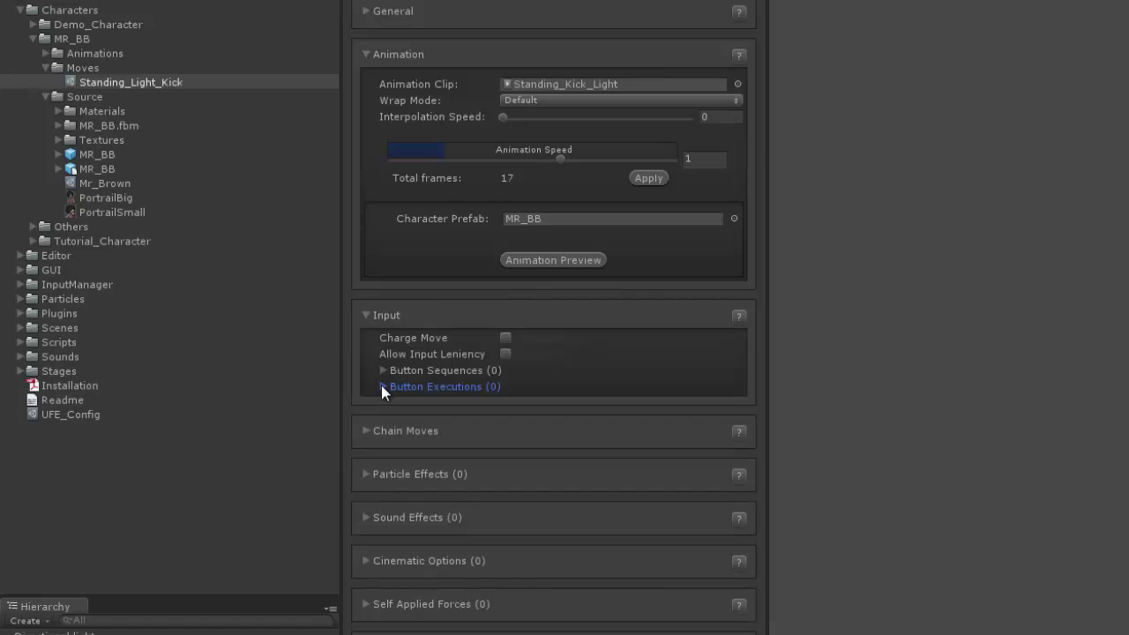
left_click(383, 387)
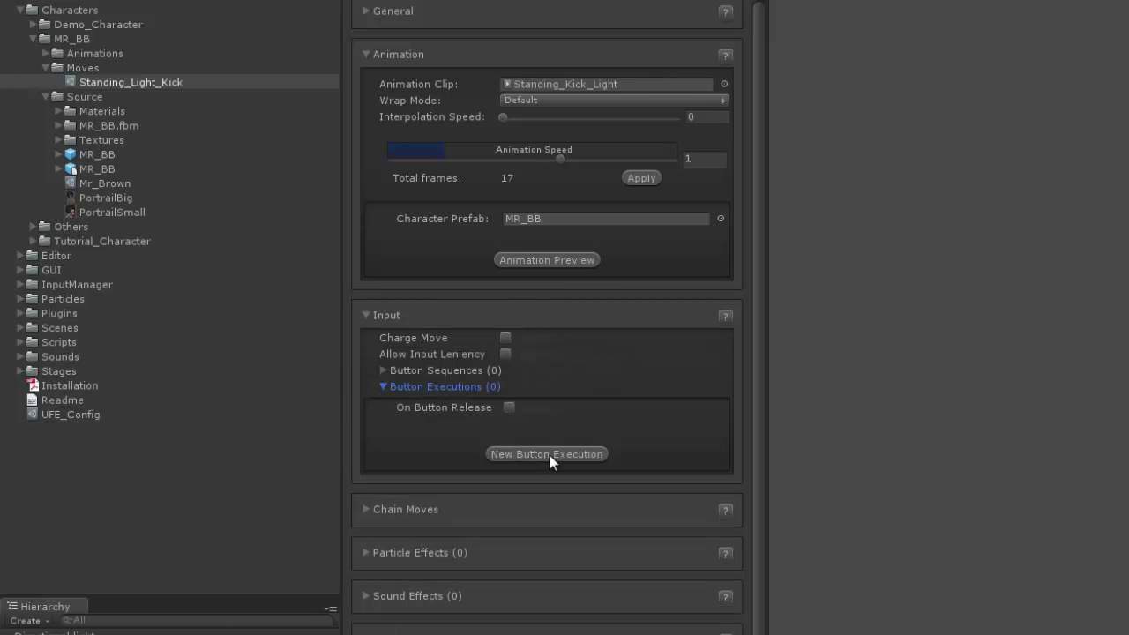
left_click(547, 455)
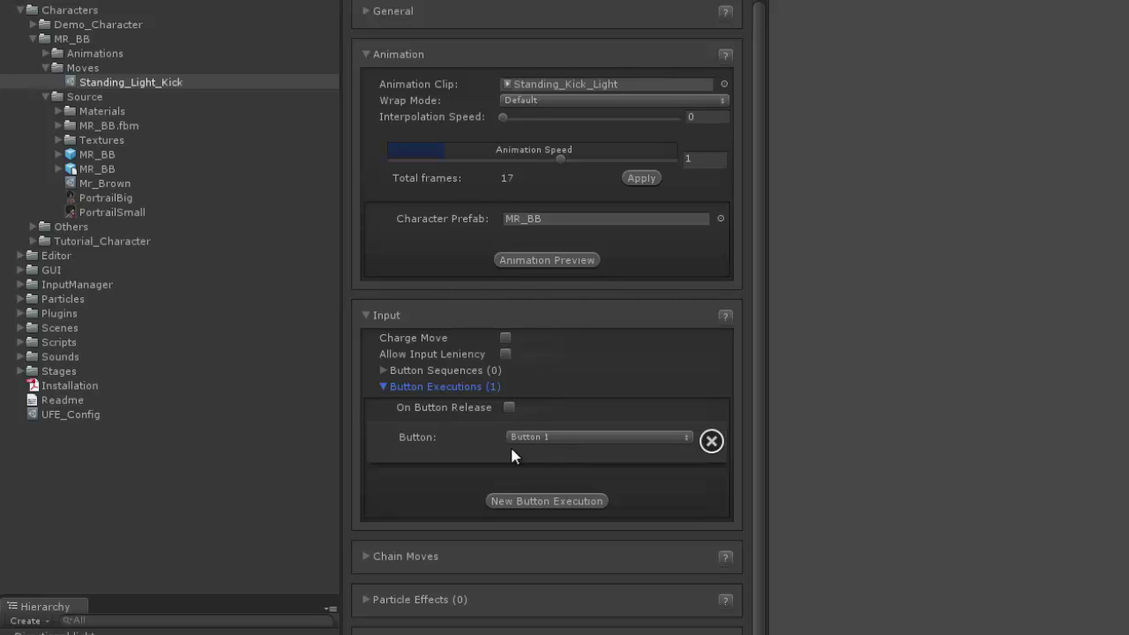
left_click(627, 438)
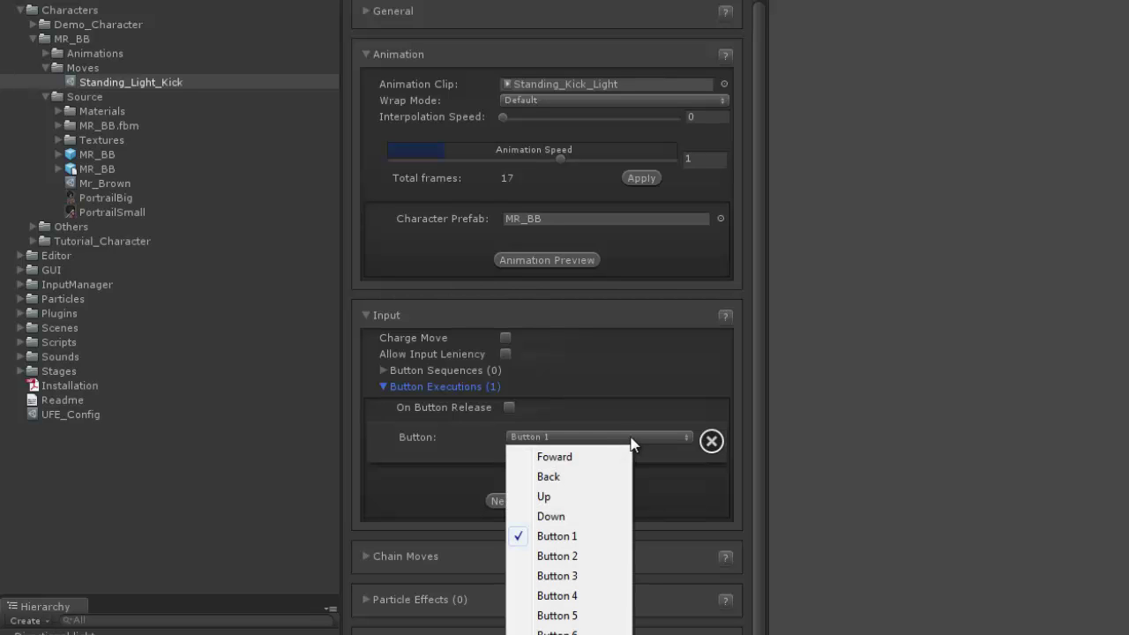
left_click(419, 434)
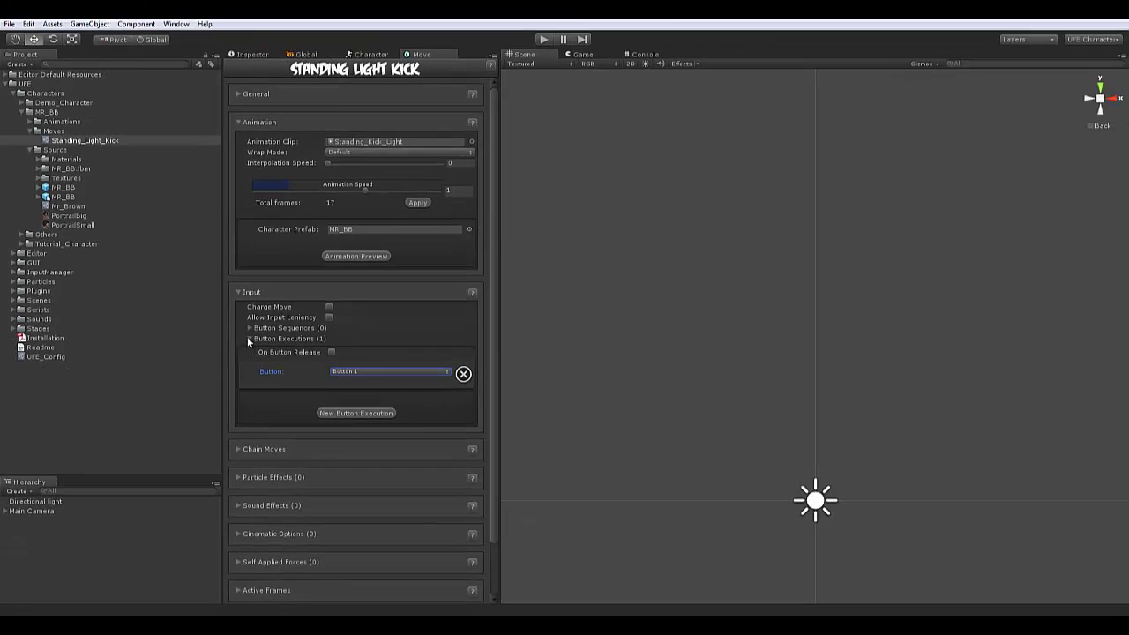
left_click(250, 339)
left_click(249, 327)
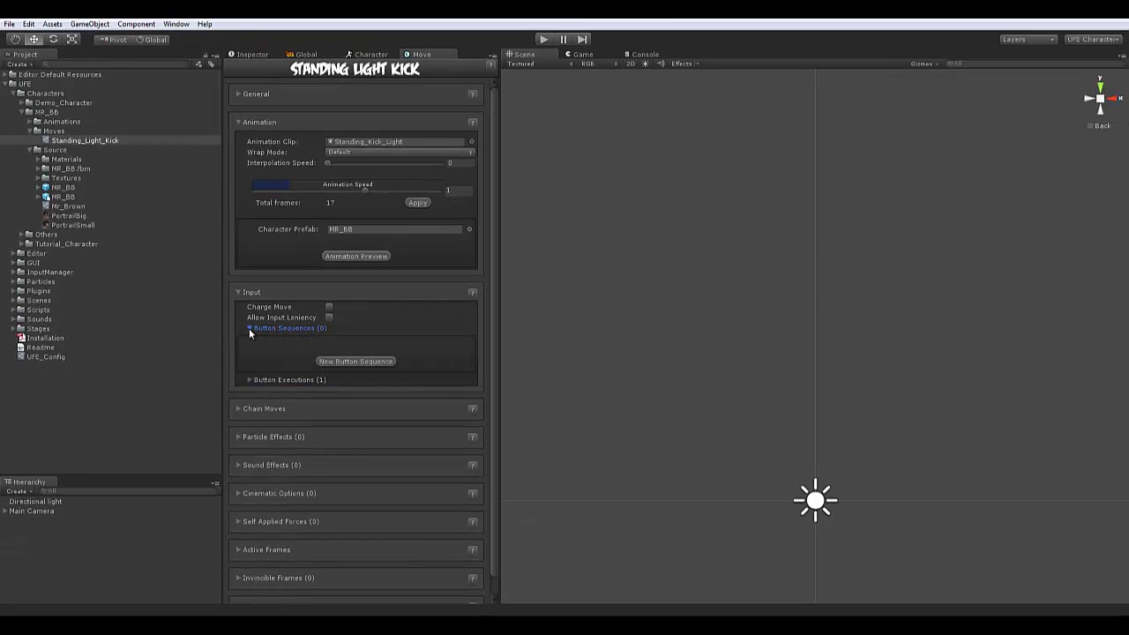
left_click(249, 327)
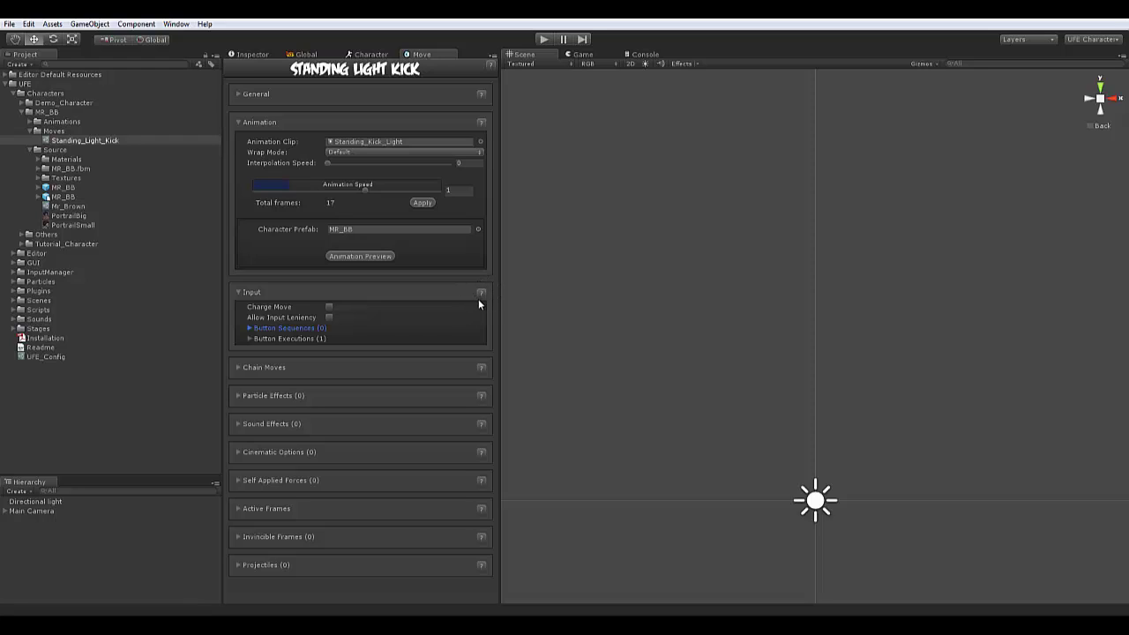
left_click(238, 292)
Try out a new move link under Chain Moves, remove it again and collapse the section.
left_click(241, 323)
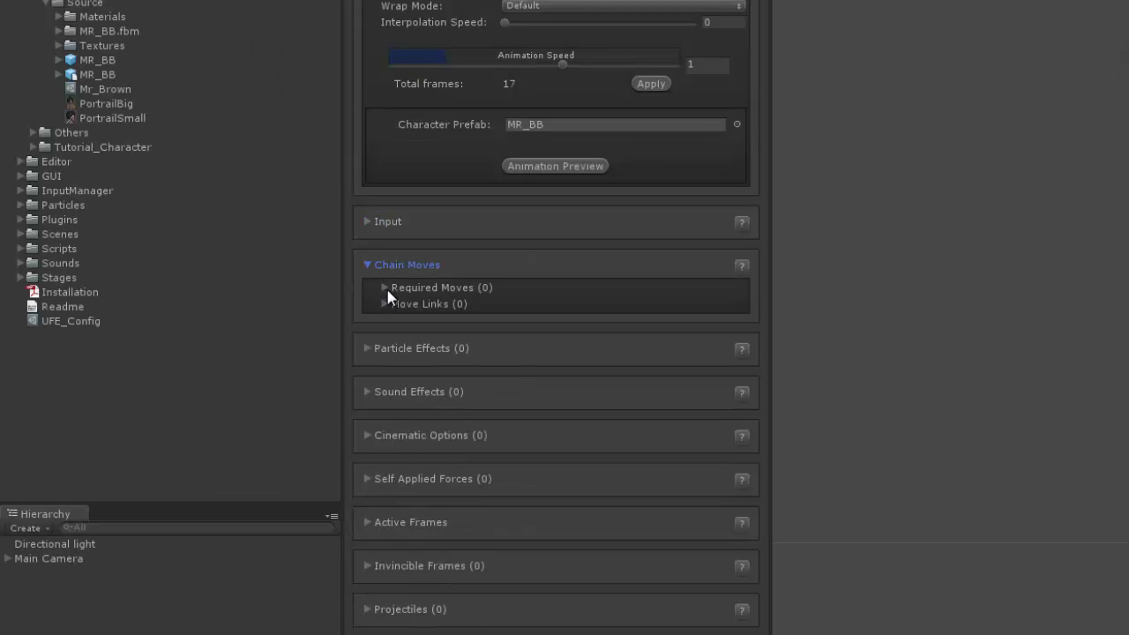
left_click(388, 291)
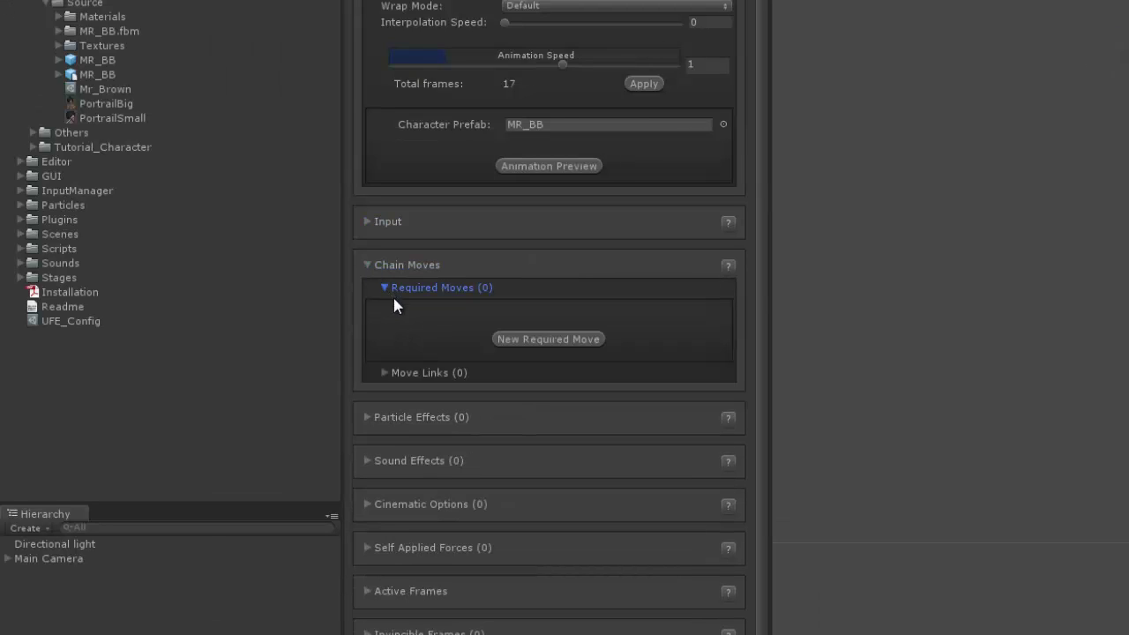
left_click(385, 374)
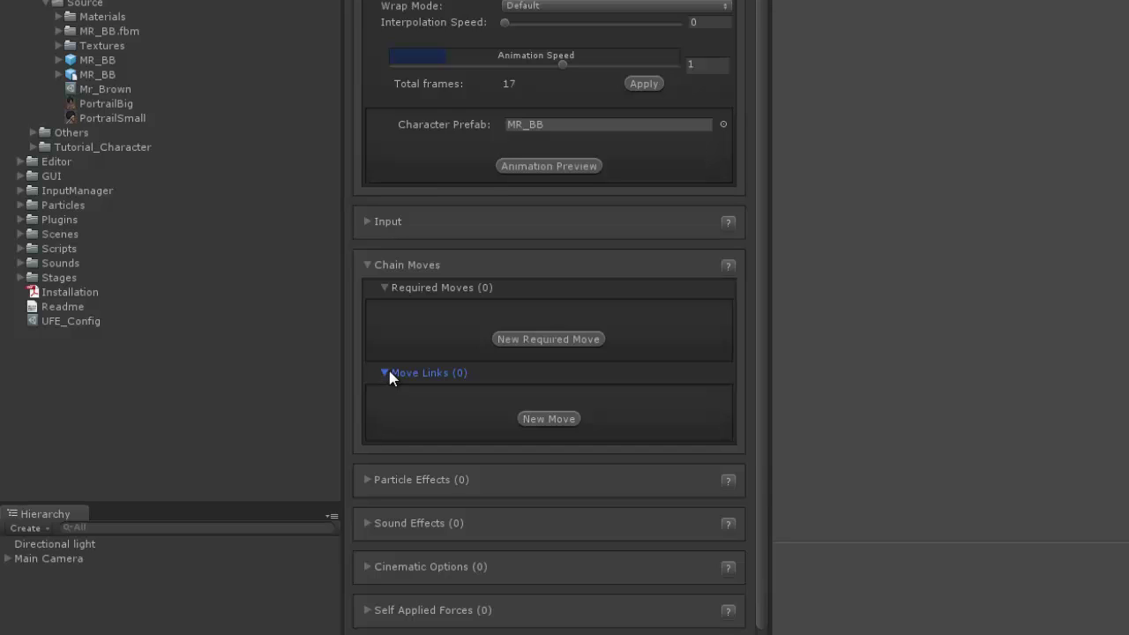
left_click(556, 419)
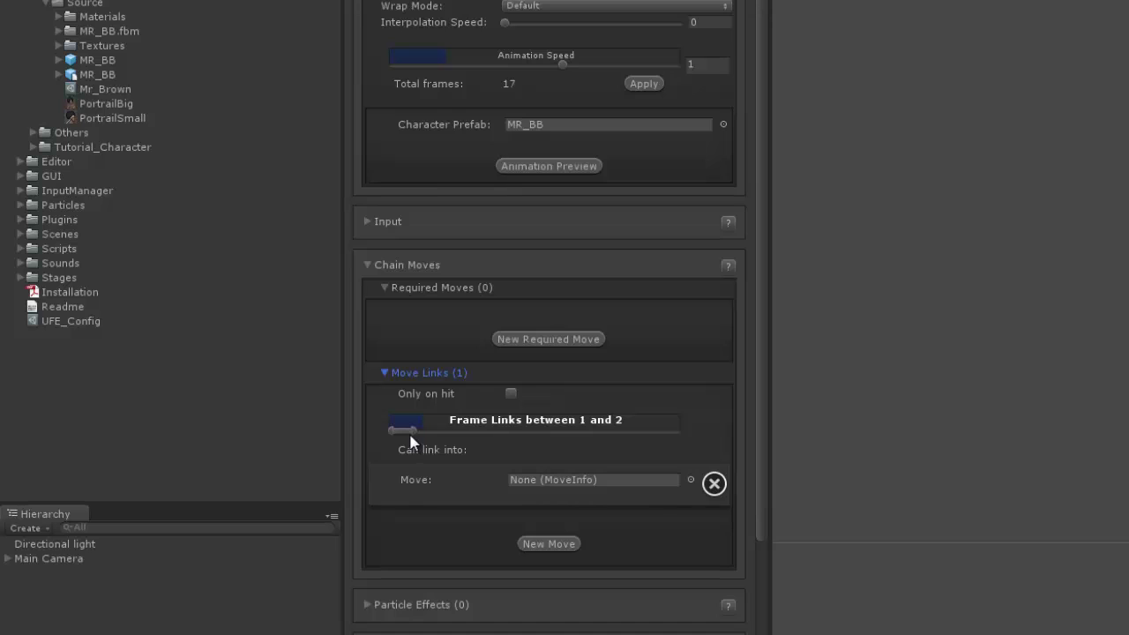
mouse_move(410, 441)
left_mouse_down()
mouse_move(627, 459)
mouse_move(428, 441)
left_mouse_up()
left_click(713, 485)
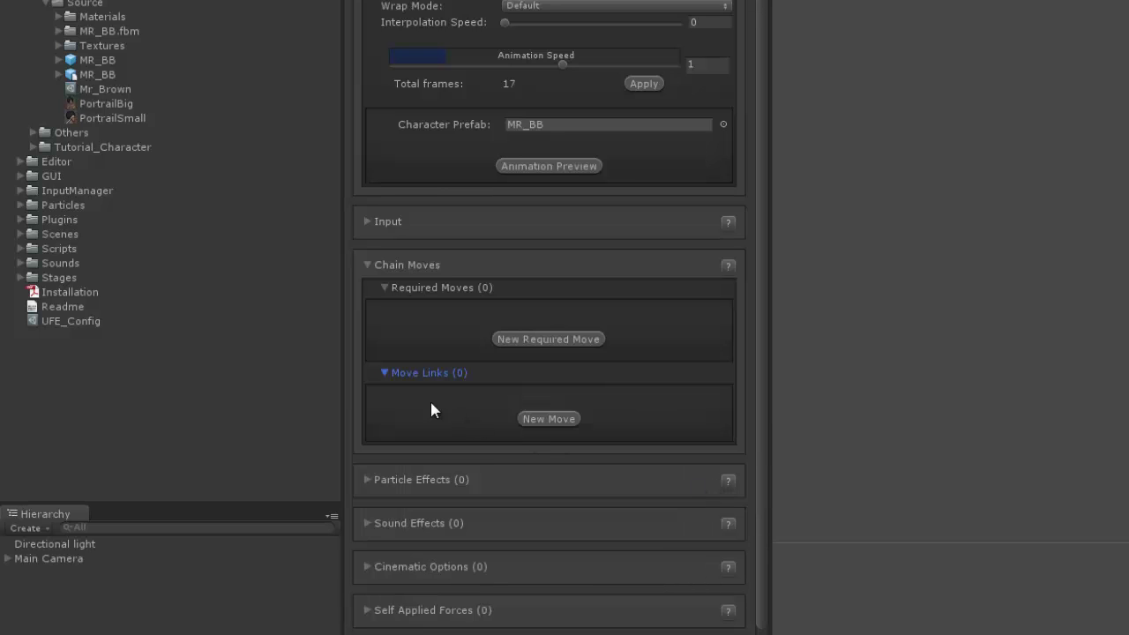
left_click(384, 372)
left_click(382, 288)
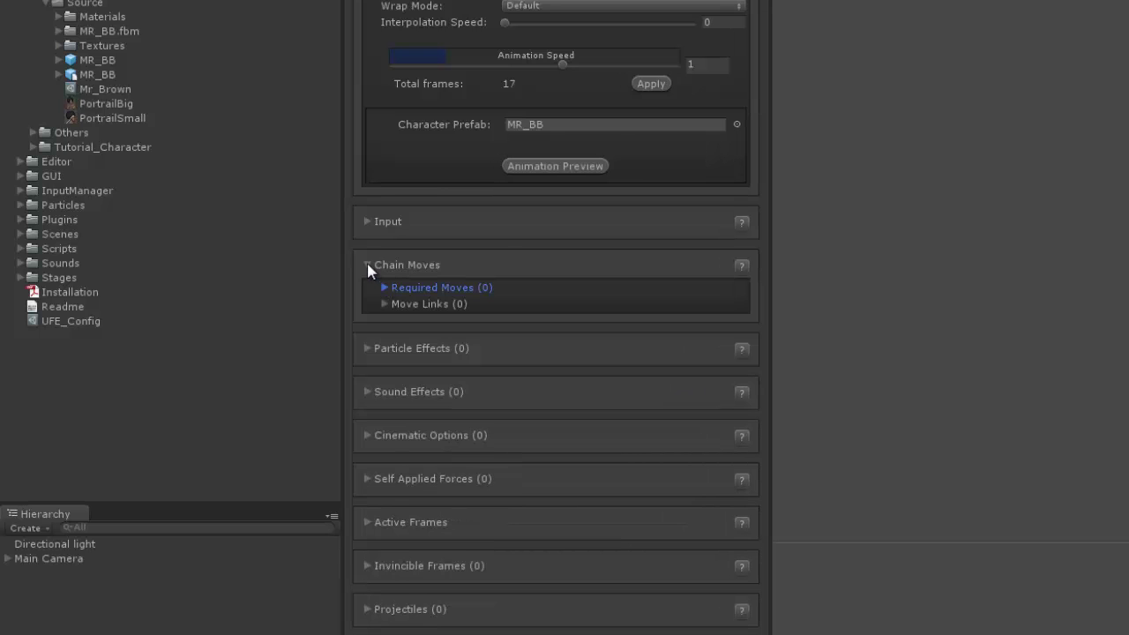
left_click(367, 265)
Add a particle effect with casting frame 0 to the move and collapse the Particle Effects section.
left_click(367, 309)
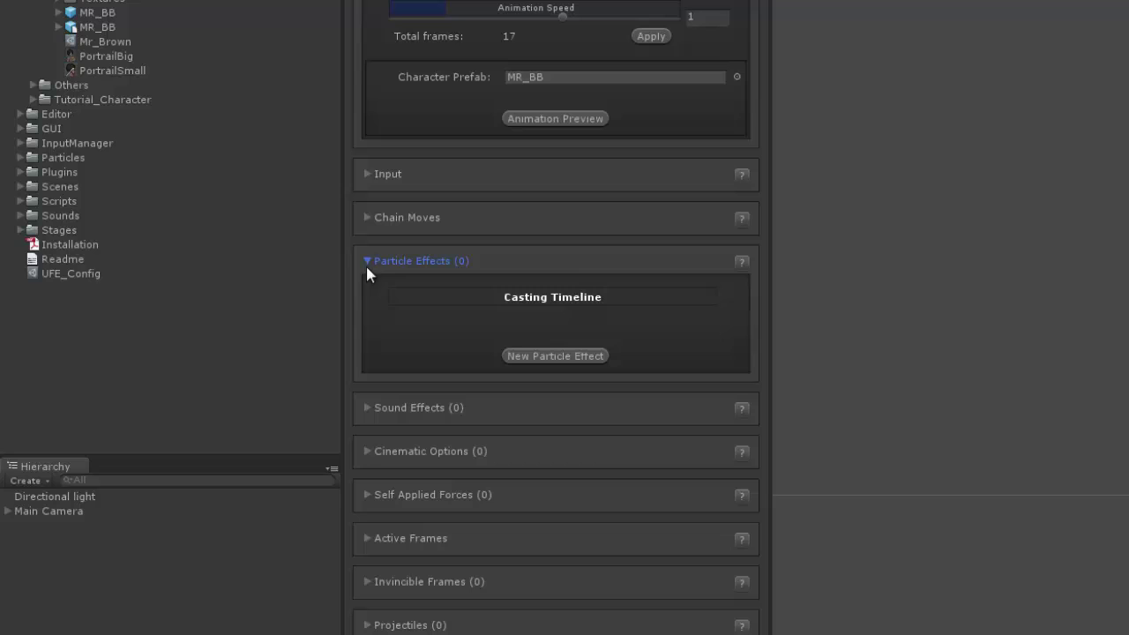
left_click(536, 358)
mouse_move(499, 353)
left_mouse_down()
mouse_move(620, 357)
mouse_move(503, 353)
left_mouse_up()
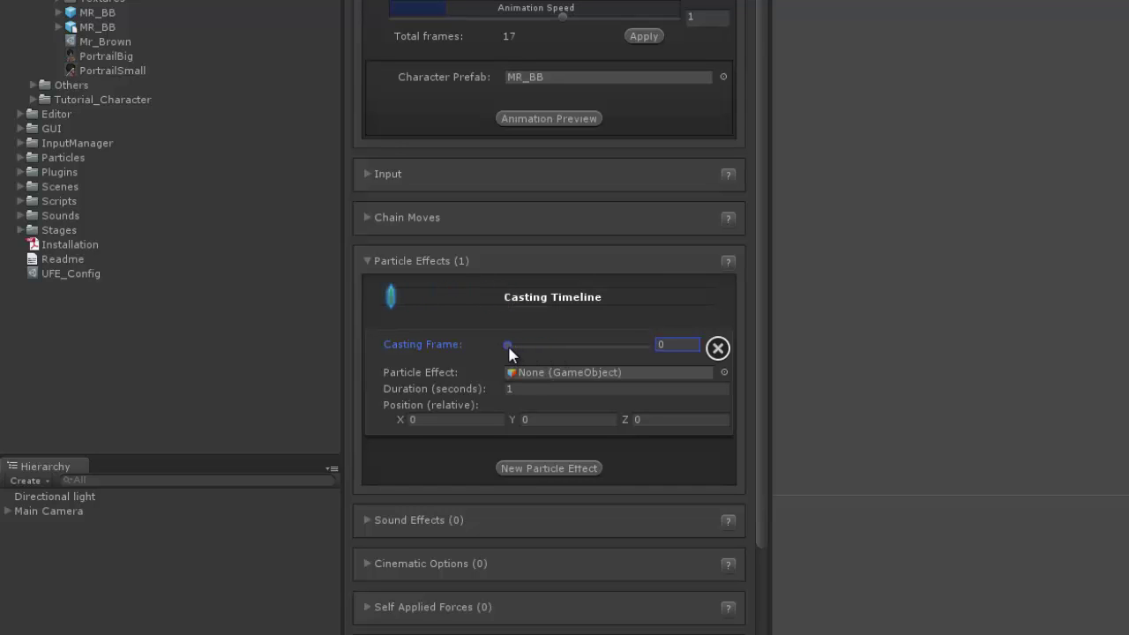
left_click(365, 260)
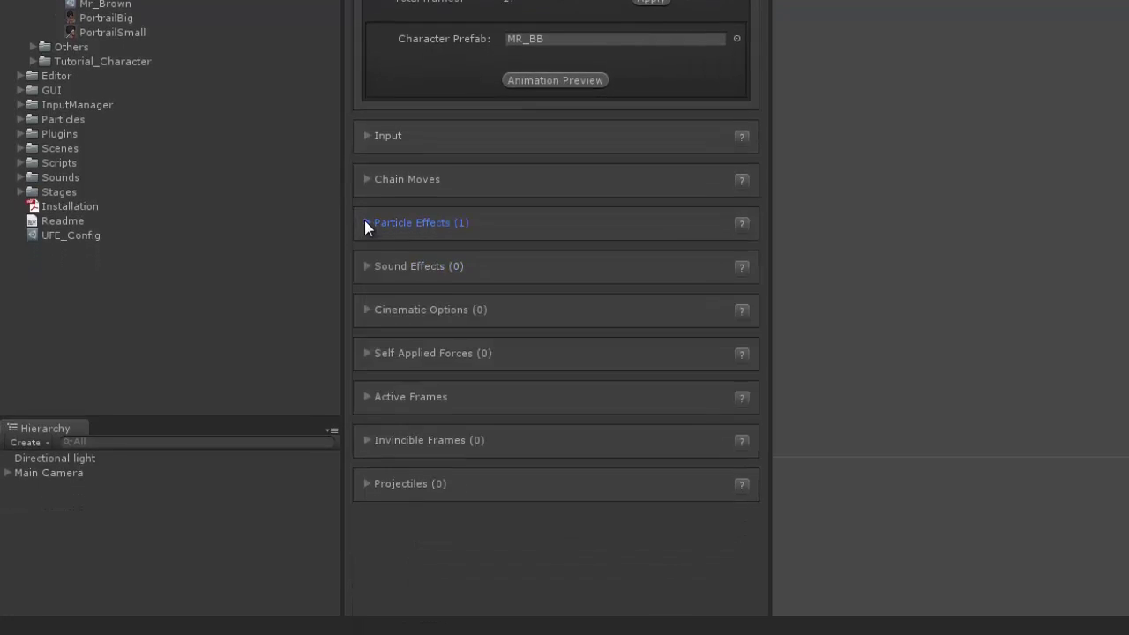
Try out a sound effect with casting frame 1, remove it again and collapse the Sound Effects section.
left_click(366, 268)
left_click(558, 362)
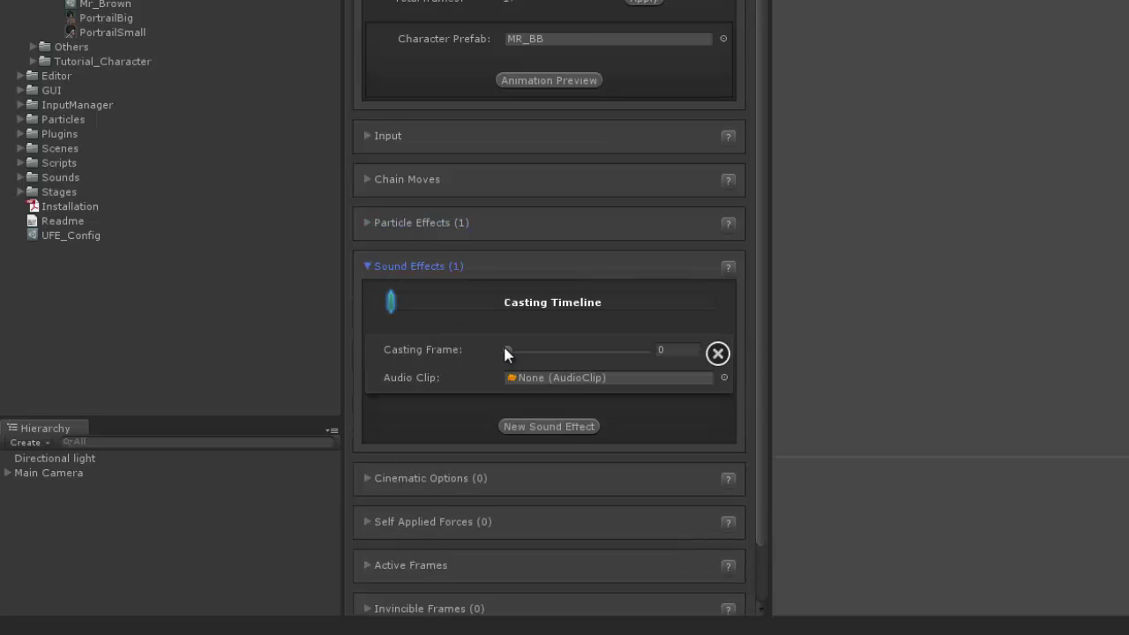
mouse_move(506, 351)
left_mouse_down()
mouse_move(602, 351)
mouse_move(515, 351)
left_mouse_up()
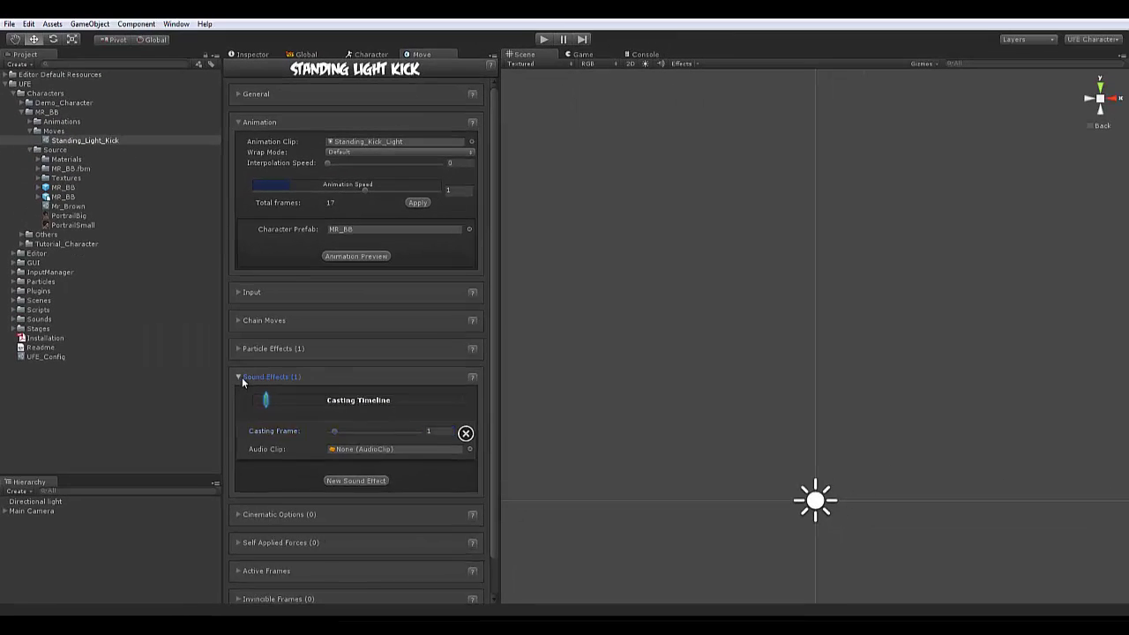
left_click(242, 376)
left_click(238, 376)
left_click(465, 433)
left_click(240, 376)
Remove the empty particle effect from the move and collapse the Particle Effects section.
left_click(237, 349)
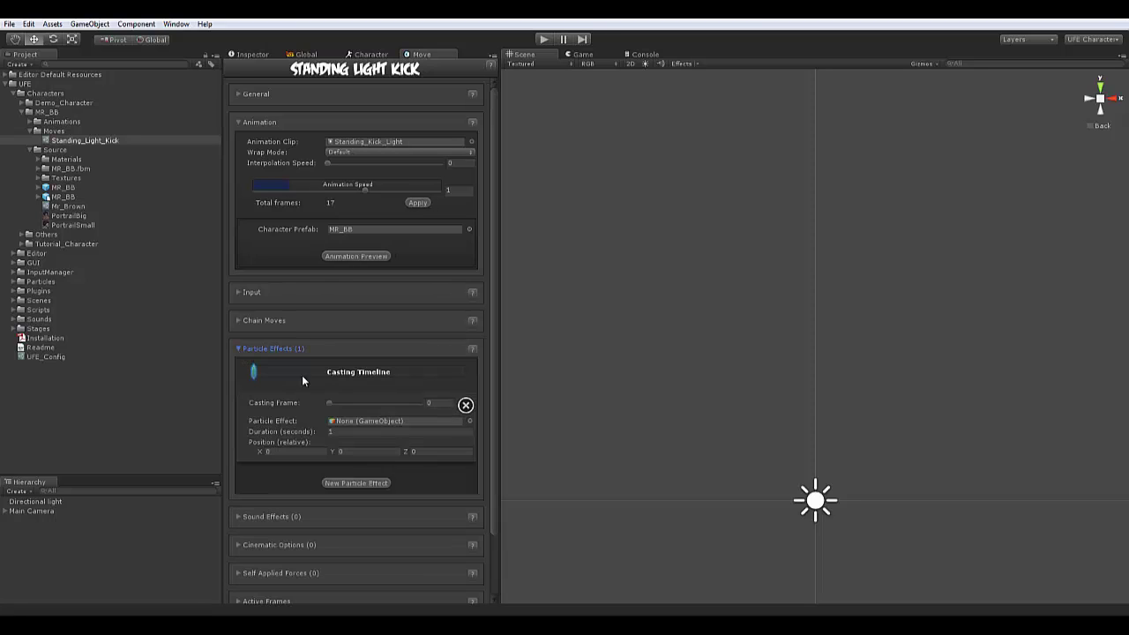
left_click(465, 406)
left_click(240, 348)
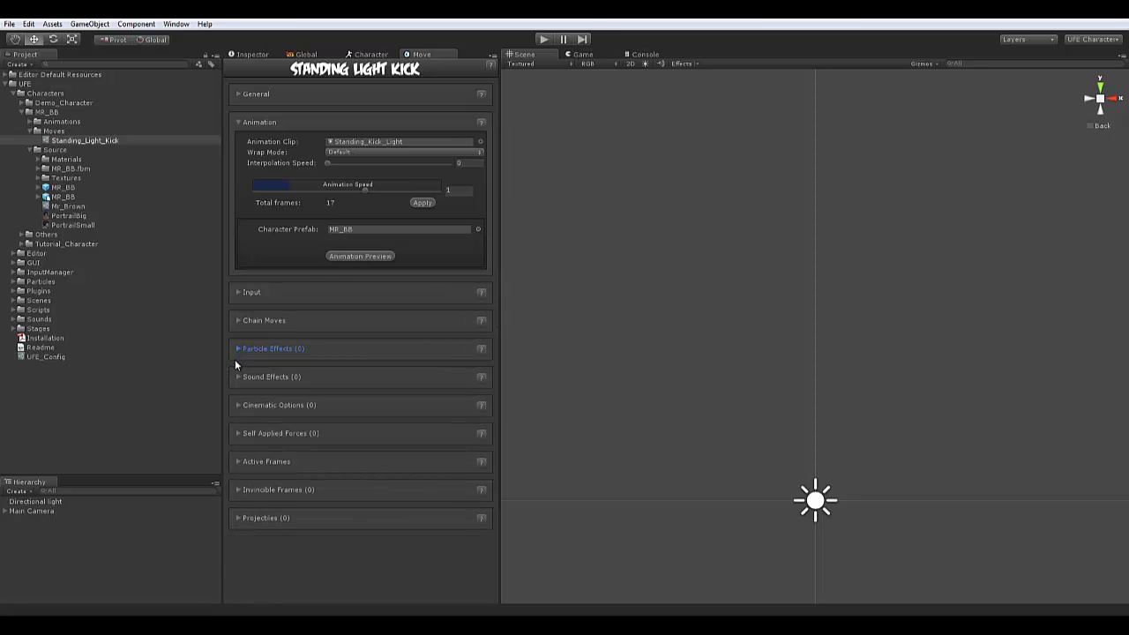
Add a cinematic to the move's Cinematic Options, set its casting frame to 1 and collapse the section.
left_click(239, 405)
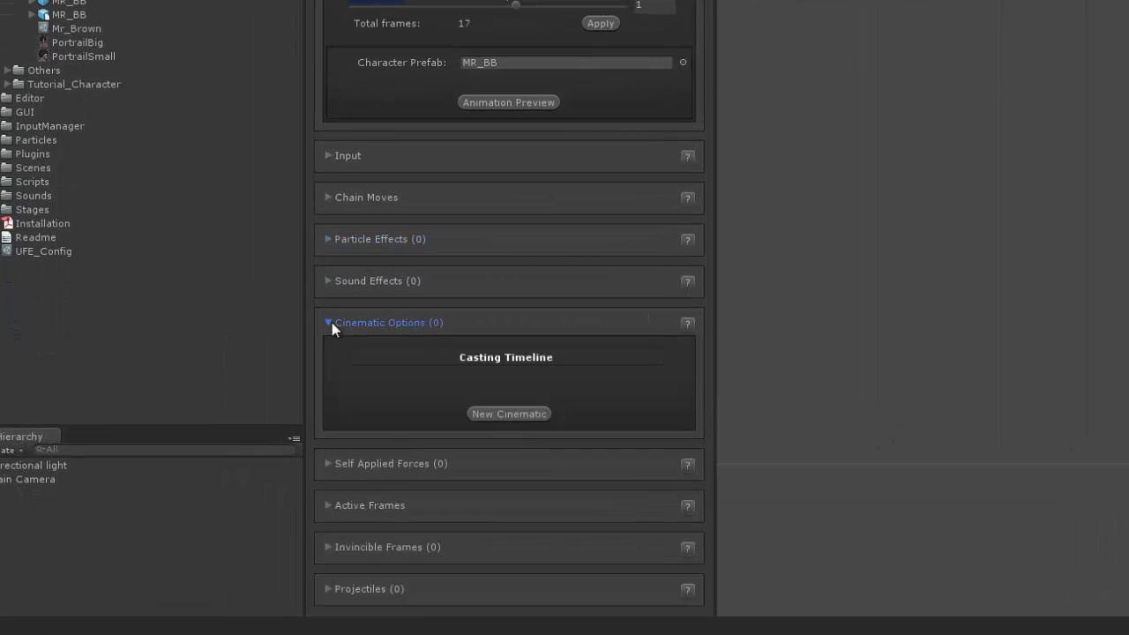
left_click(515, 415)
scroll(619, 428, "down", 3)
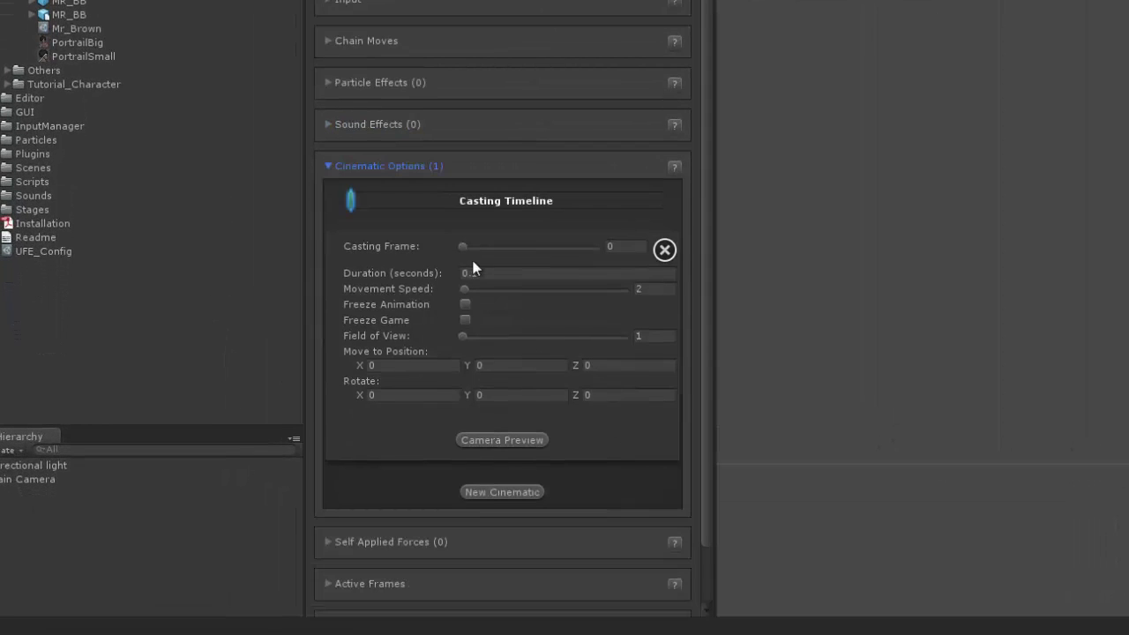
left_click_drag(460, 247, 483, 246)
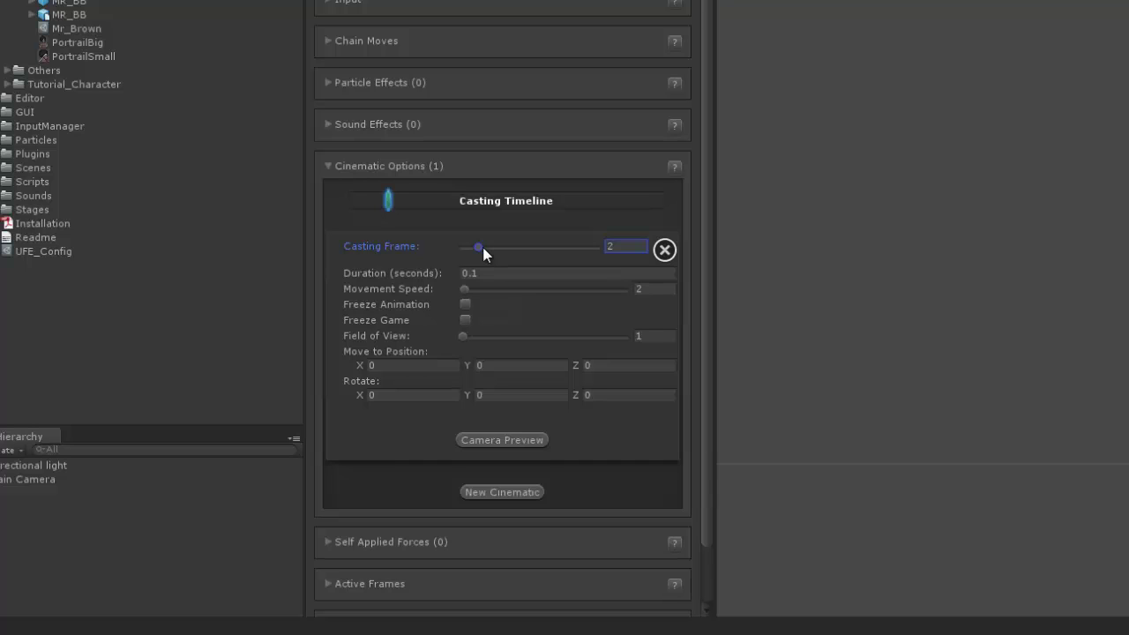
mouse_move(483, 247)
left_mouse_down()
mouse_move(522, 248)
mouse_move(462, 254)
left_mouse_up()
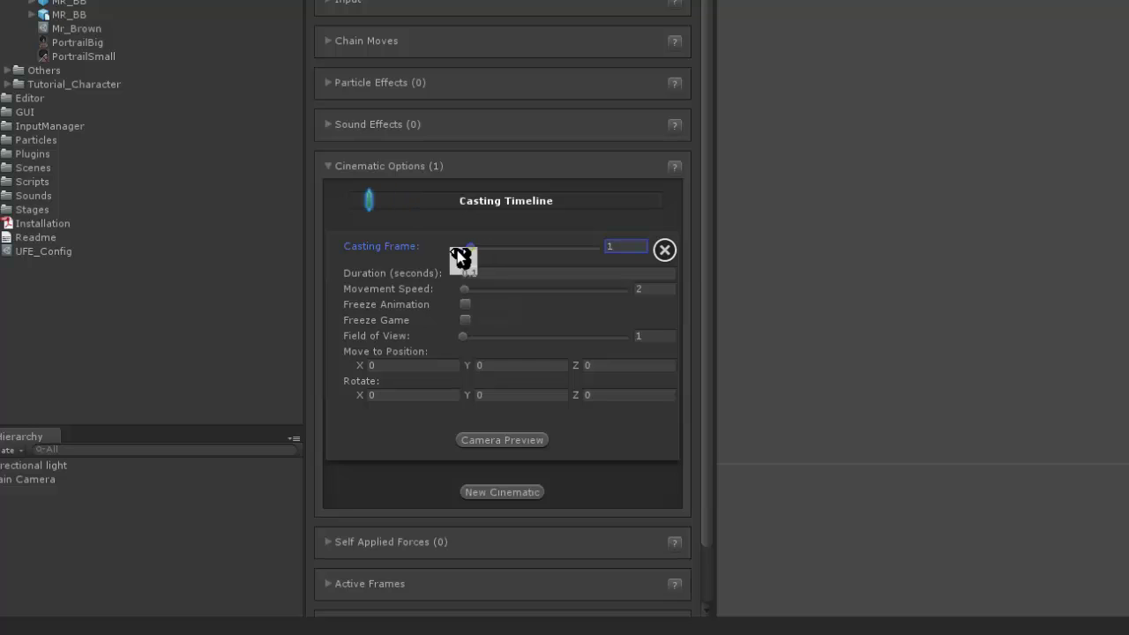
left_click(328, 165)
Add a self applied force to the move with casting frame 0 and collapse the Self Applied Forces section.
left_click(324, 366)
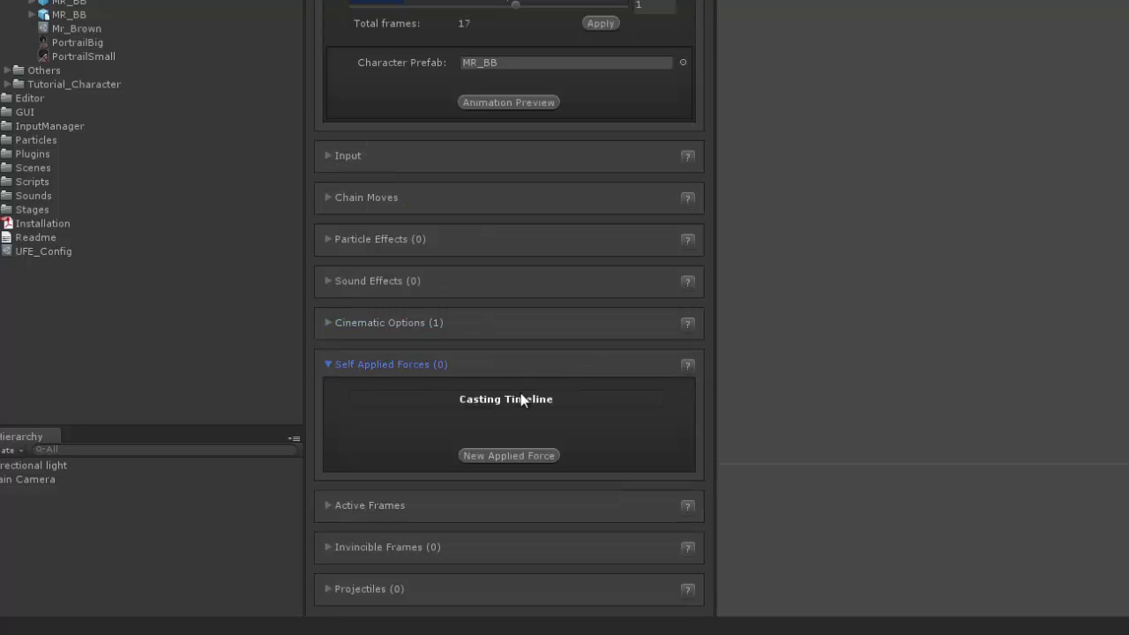
left_click(540, 460)
scroll(595, 455, "down", 3)
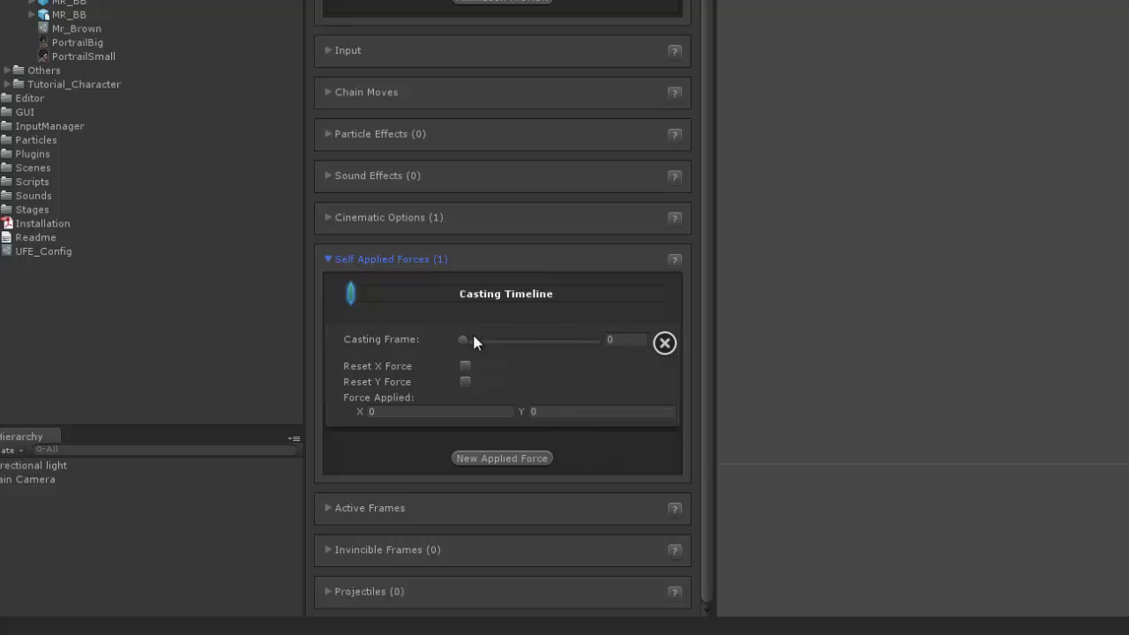
mouse_move(462, 341)
left_mouse_down()
mouse_move(491, 340)
mouse_move(462, 341)
left_mouse_up()
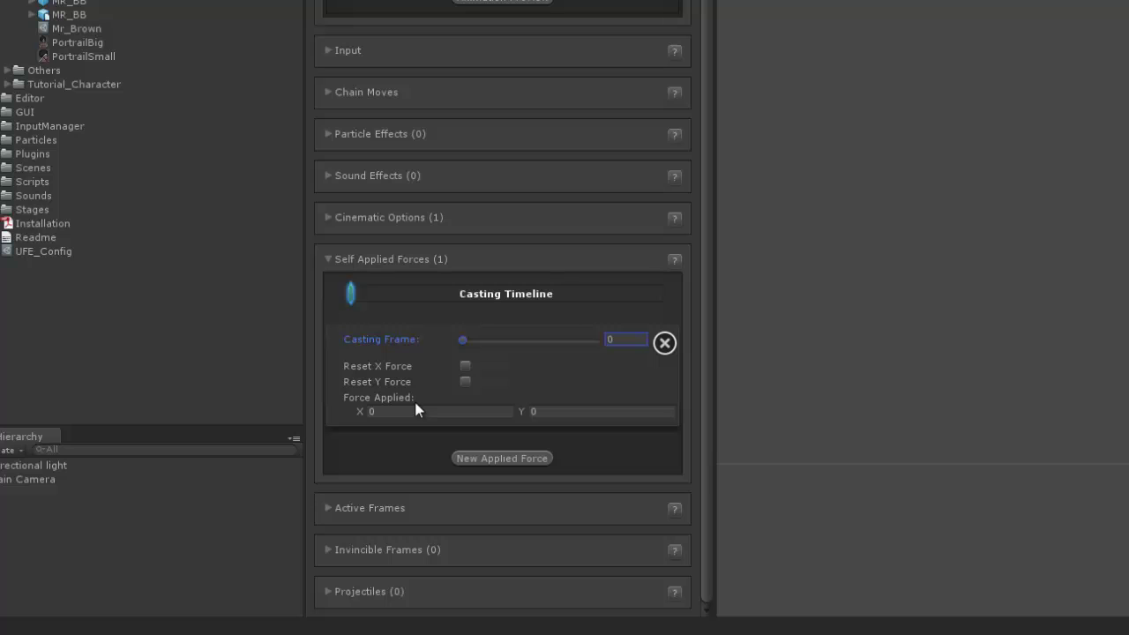
left_click(329, 258)
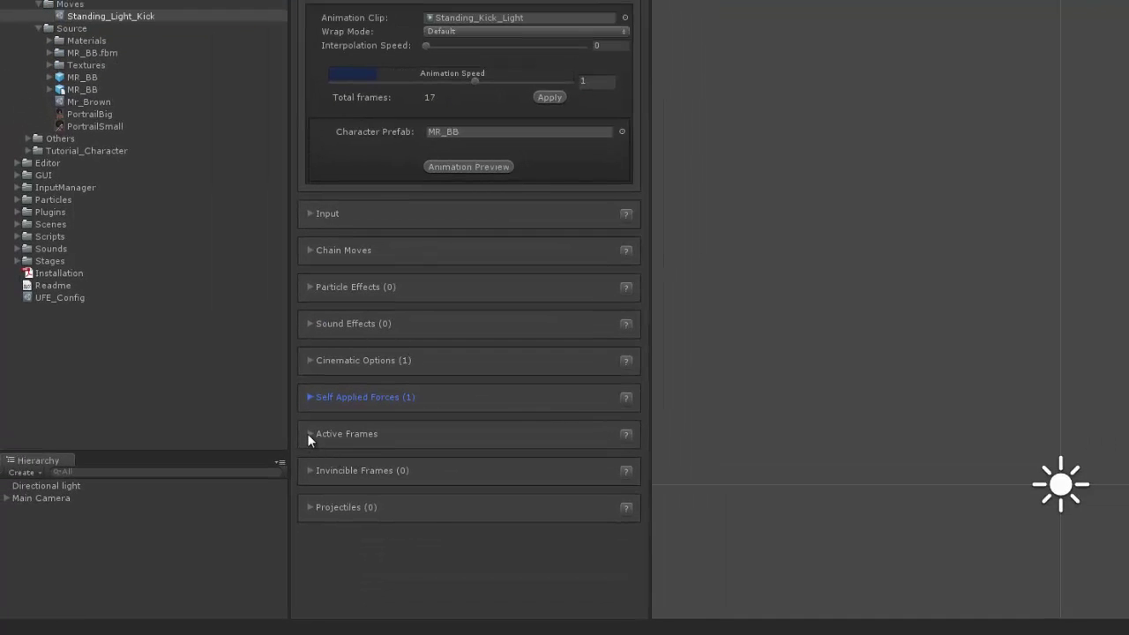
Add a new hit to the move's Active Frames.
left_click(307, 433)
scroll(494, 454, "down", 1)
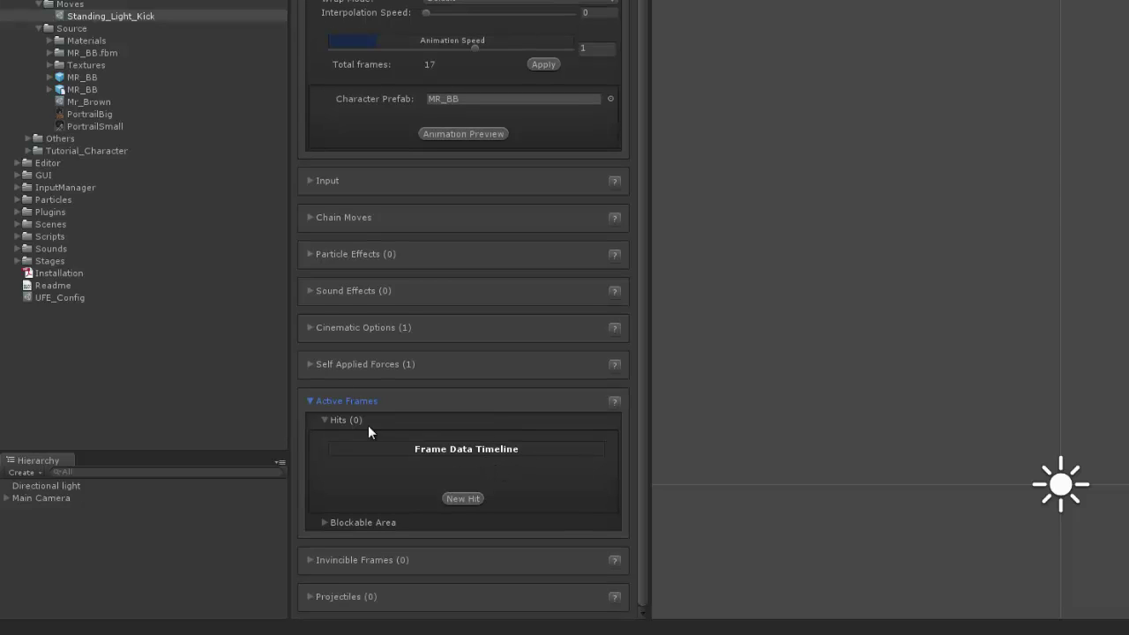
left_click(326, 421)
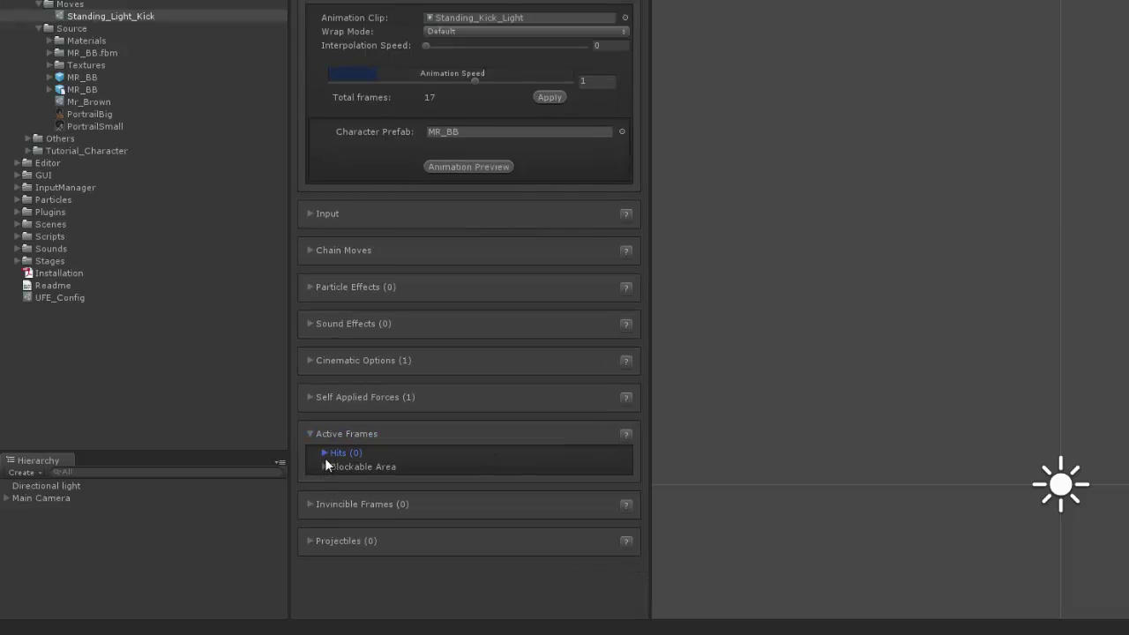
left_click(325, 453)
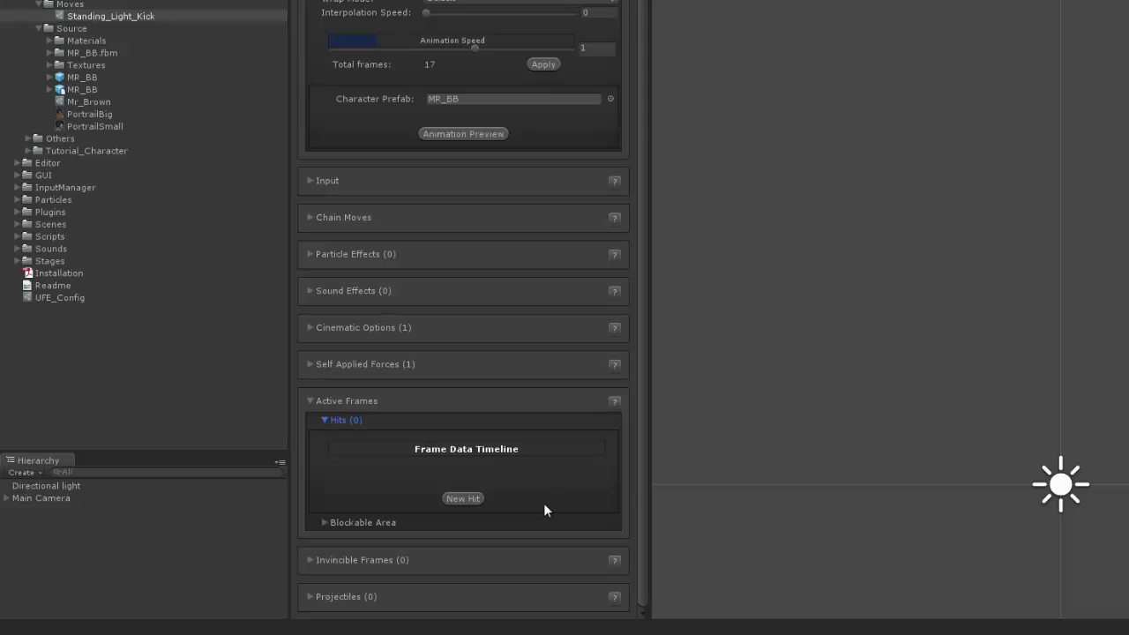
left_click(468, 499)
scroll(561, 501, "down", 4)
scroll(562, 501, "down", 1)
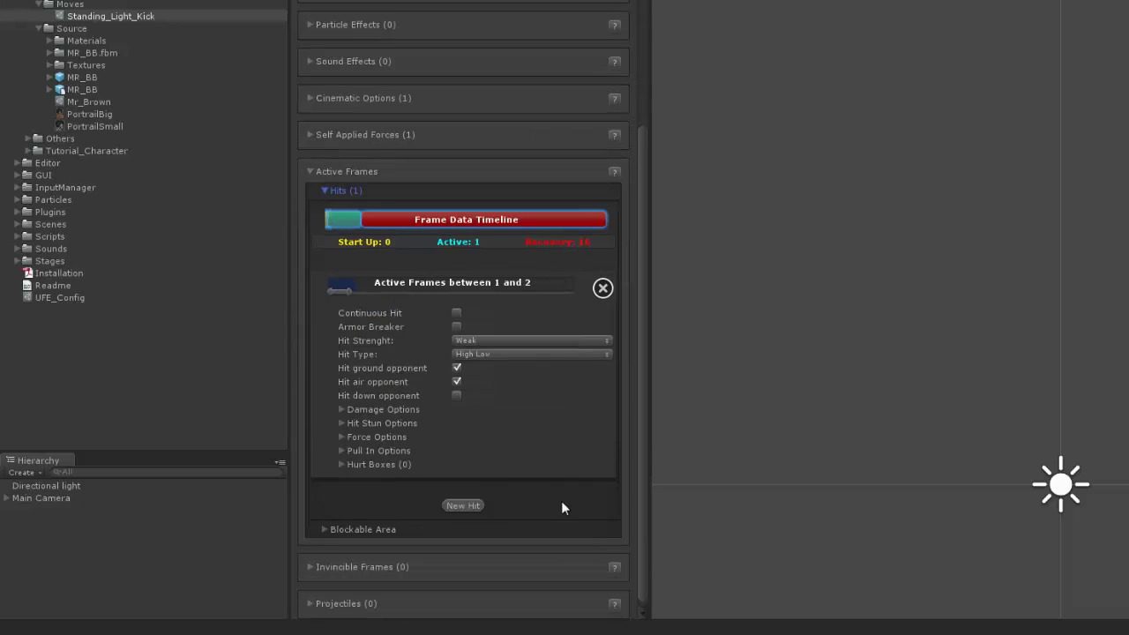
scroll(562, 502, "up", 1)
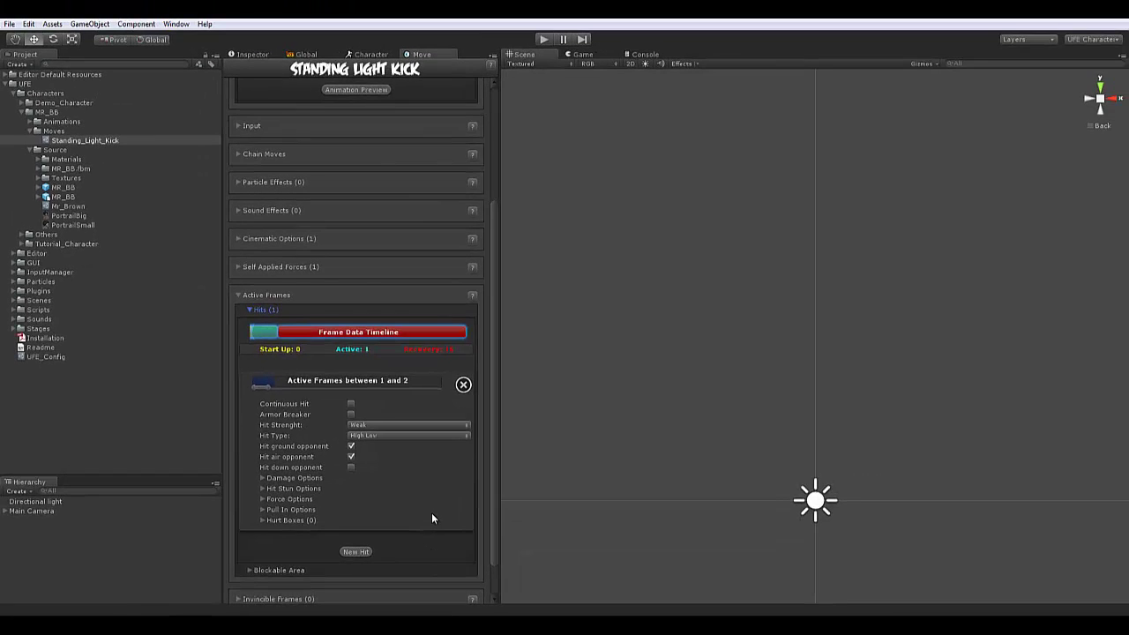
Open the move's animation preview and scrub it to about frame 2.
scroll(432, 518, "up", 4)
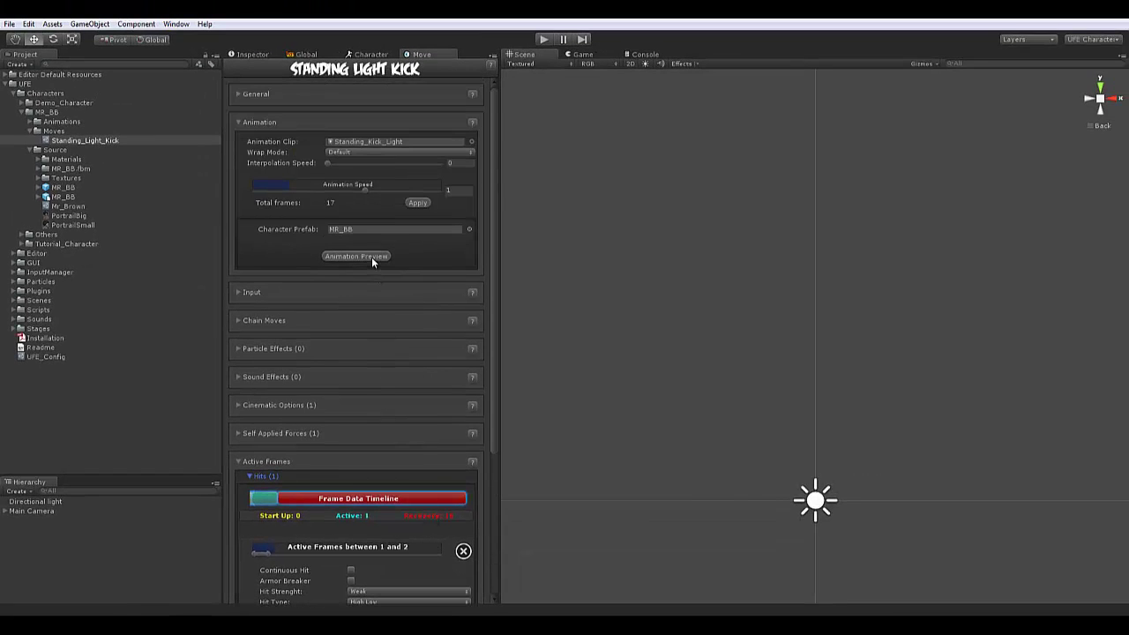
left_click(372, 256)
scroll(369, 380, "down", 3)
scroll(369, 384, "down", 1)
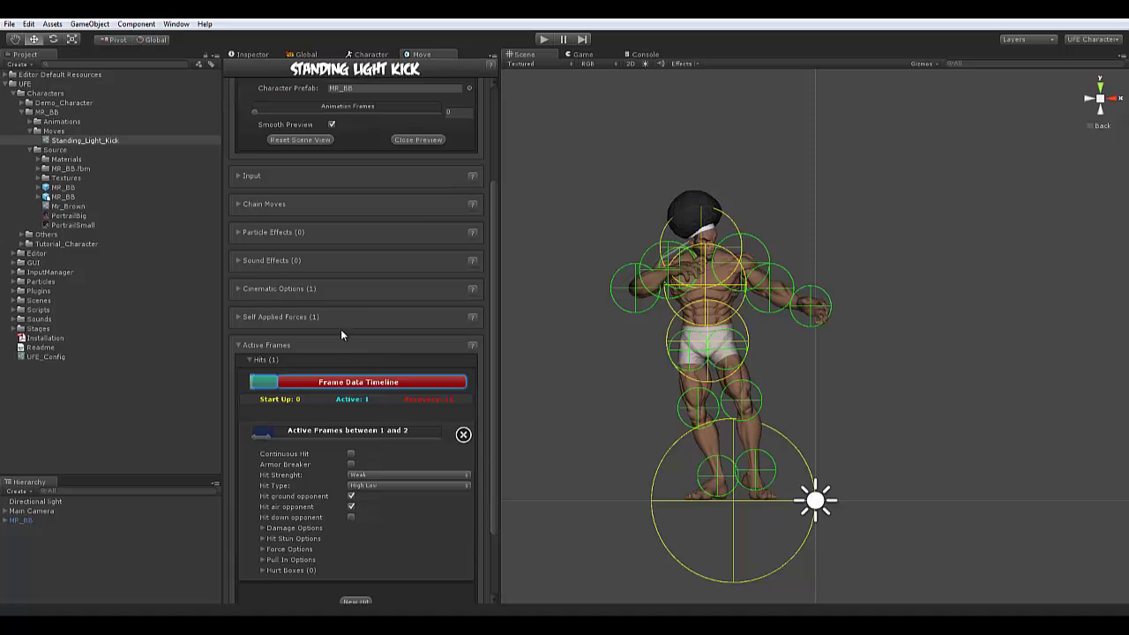
left_click_drag(256, 113, 280, 112)
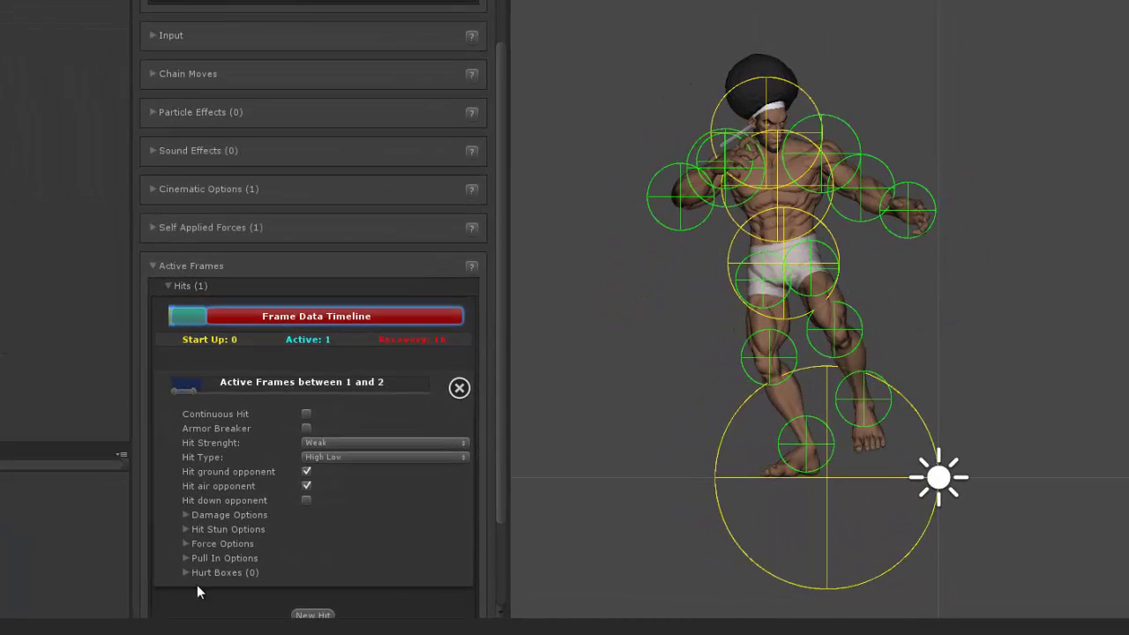
Add a hurt box on the Left Calf to the hit and set its active frames between 2 and 3.
left_click(183, 575)
scroll(283, 551, "down", 3)
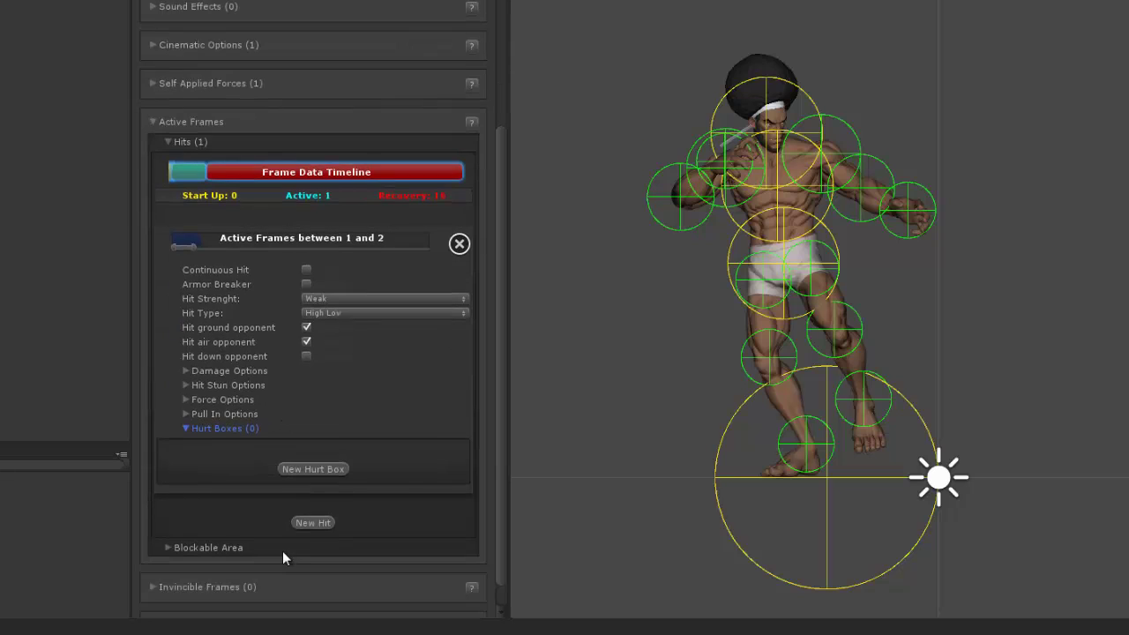
left_click(326, 470)
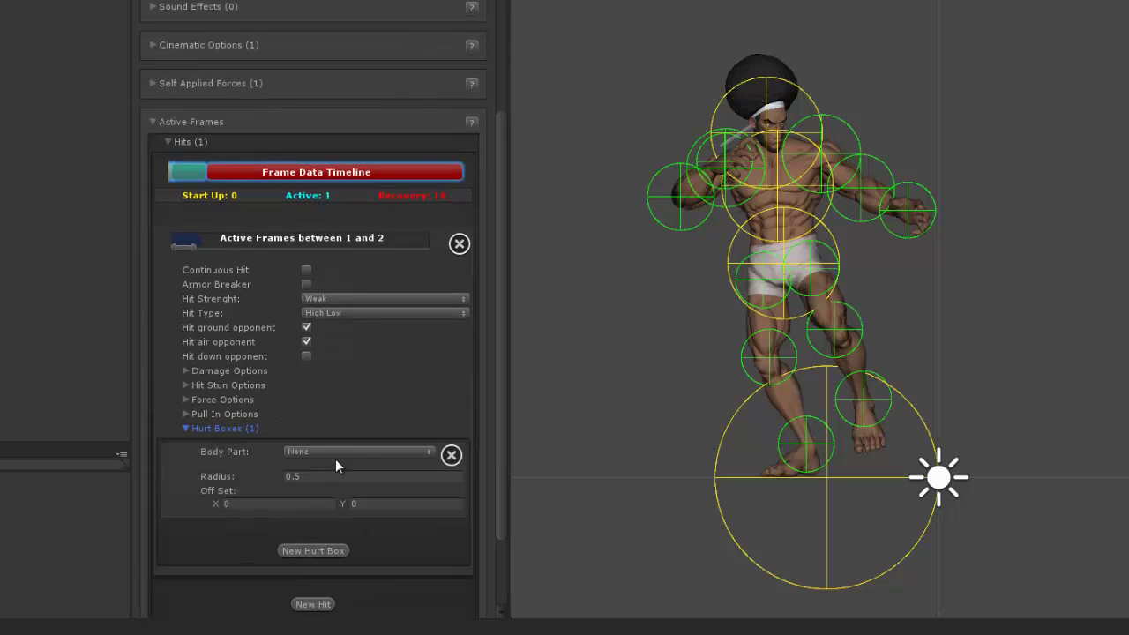
left_click(359, 450)
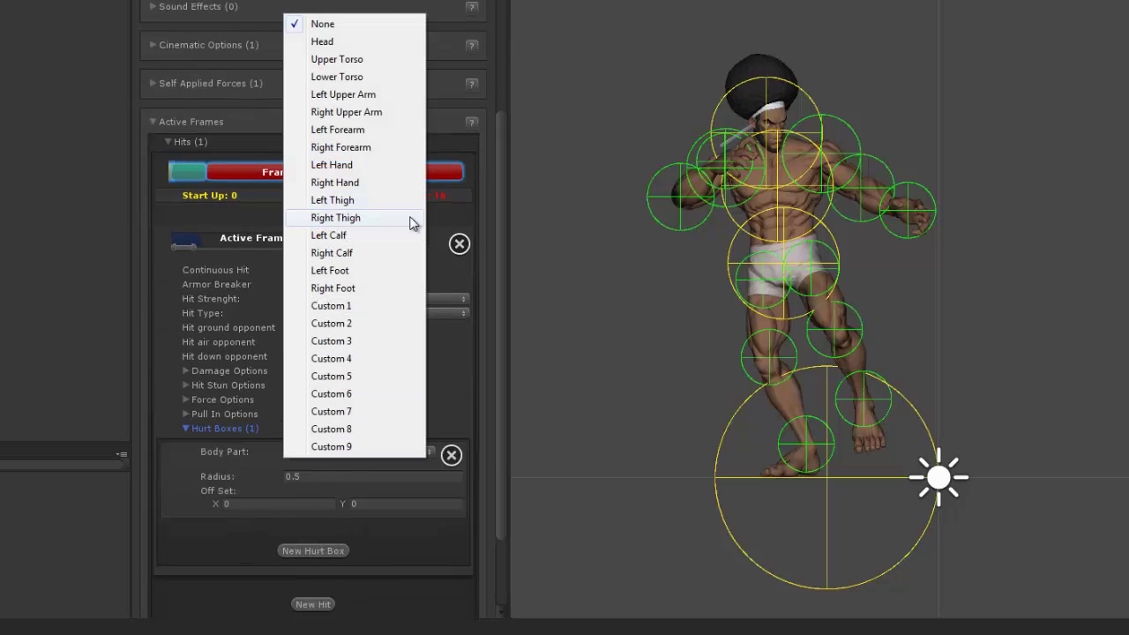
left_click(364, 245)
scroll(235, 485, "down", 2)
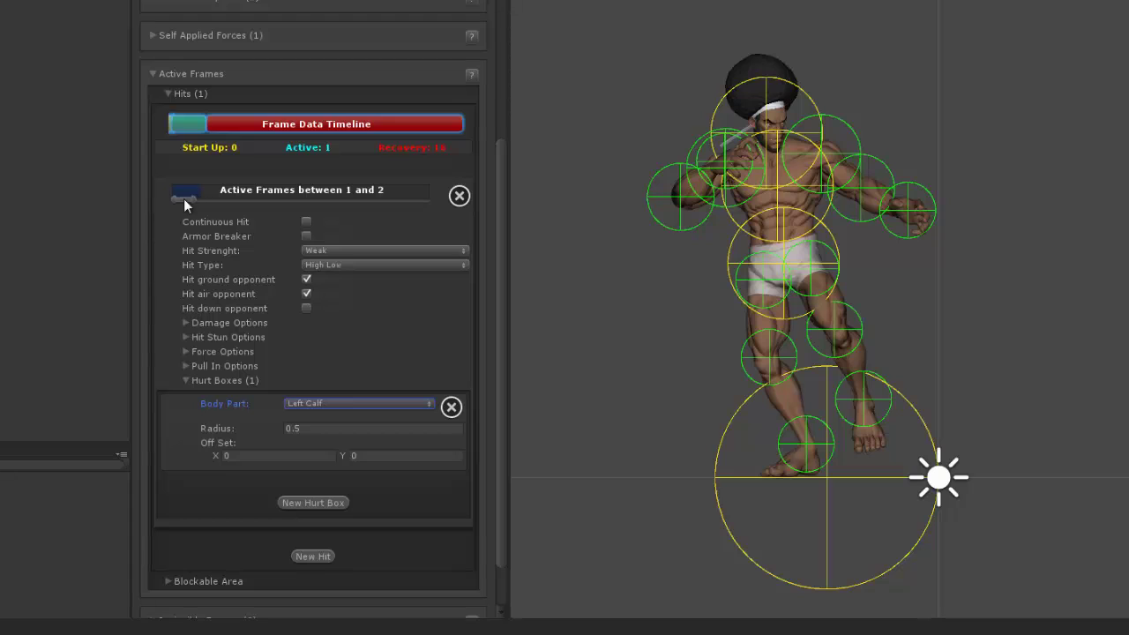
mouse_move(185, 201)
left_mouse_down()
mouse_move(222, 201)
mouse_move(205, 200)
left_mouse_up()
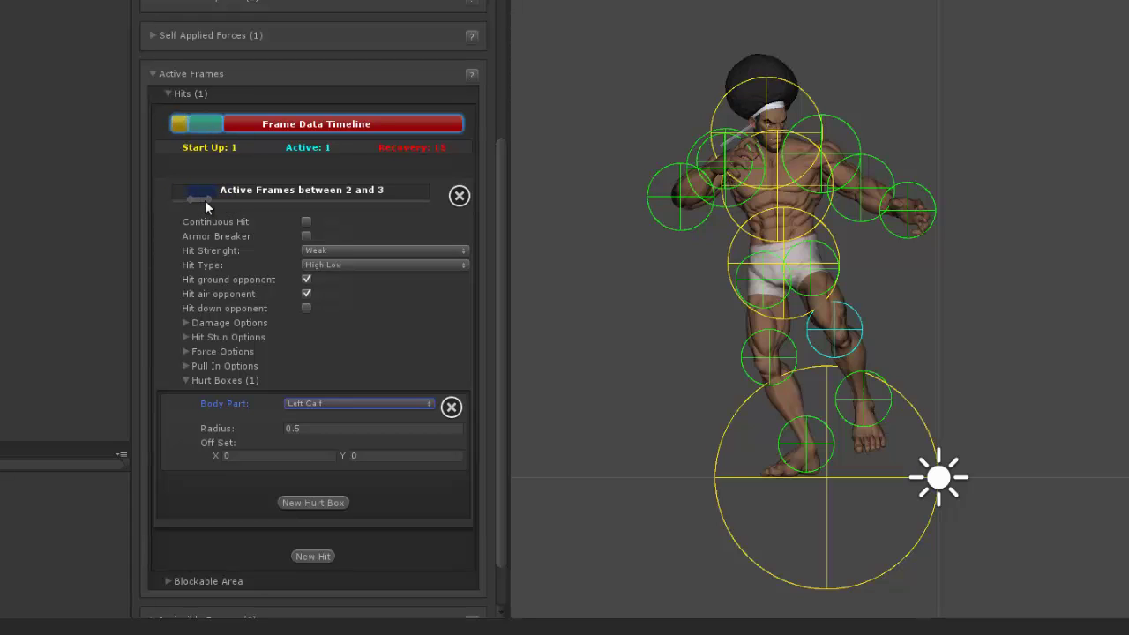
Add a second hurt box on the Left Foot with radius 0.8 and extend the hit's active frames to between 2 and 5.
left_click(313, 503)
scroll(411, 527, "down", 3)
left_click(343, 388)
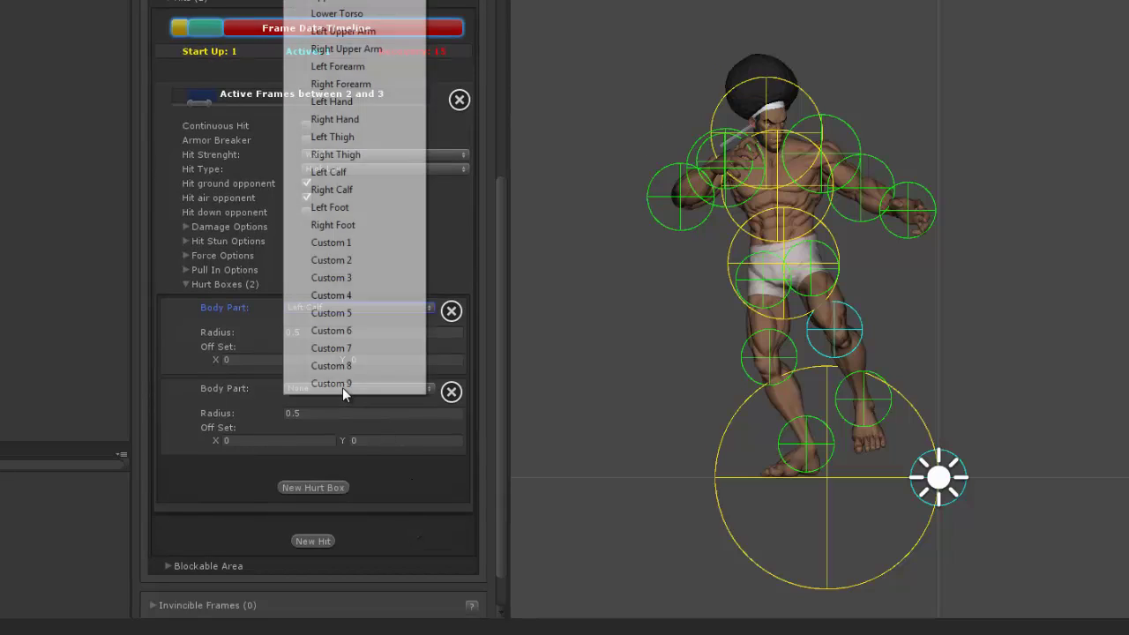
left_click(351, 208)
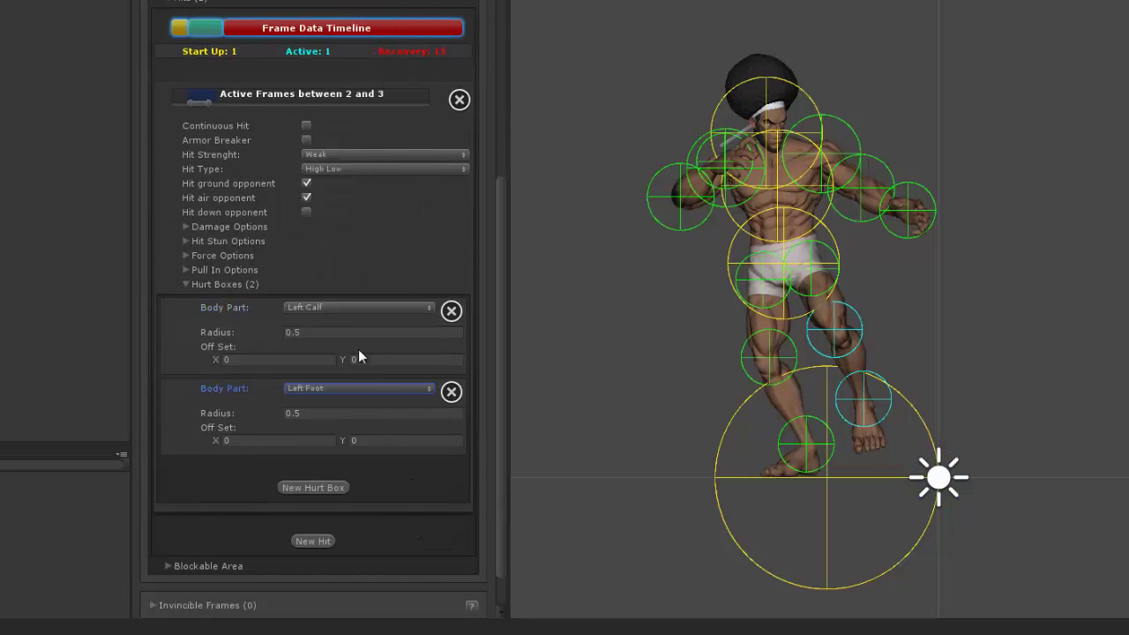
double_click(338, 415)
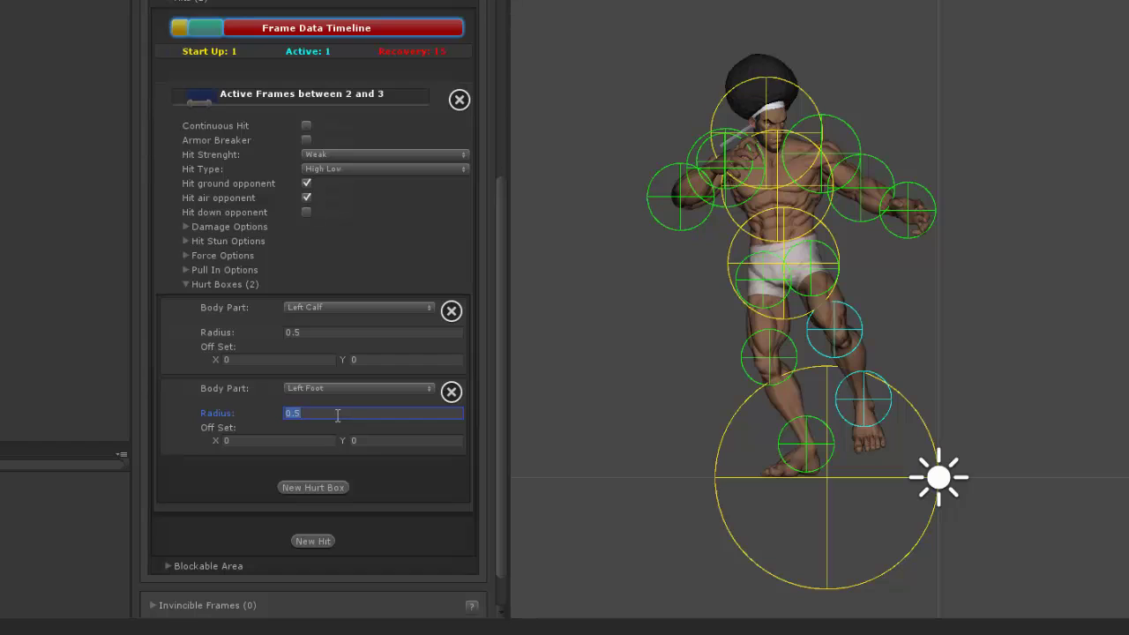
type(".8")
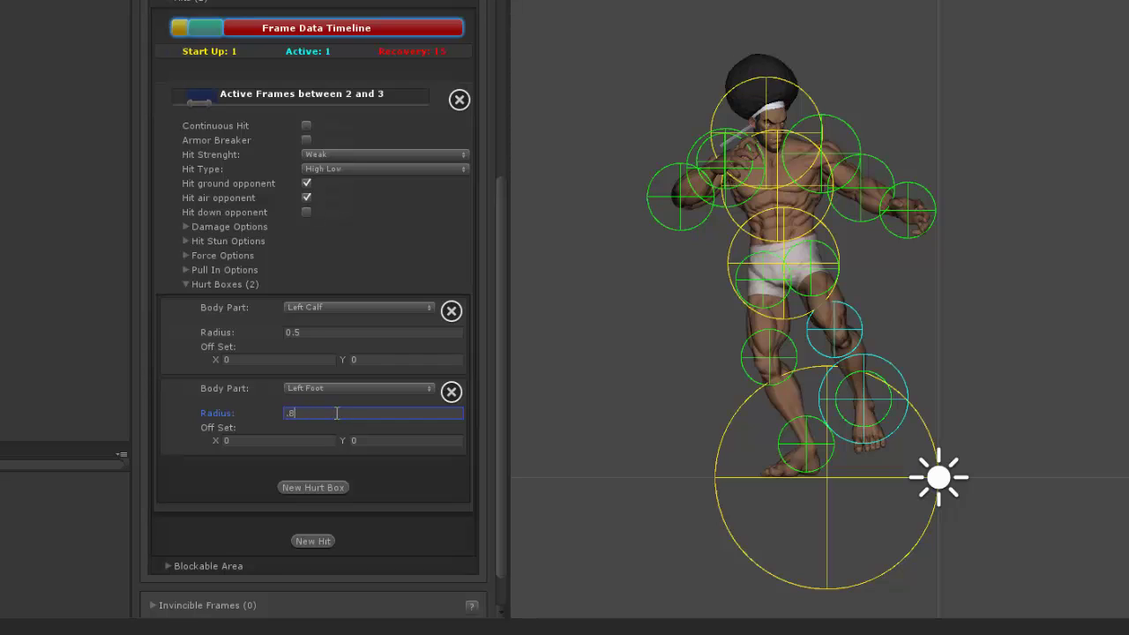
key("Return")
left_click_drag(212, 104, 252, 101)
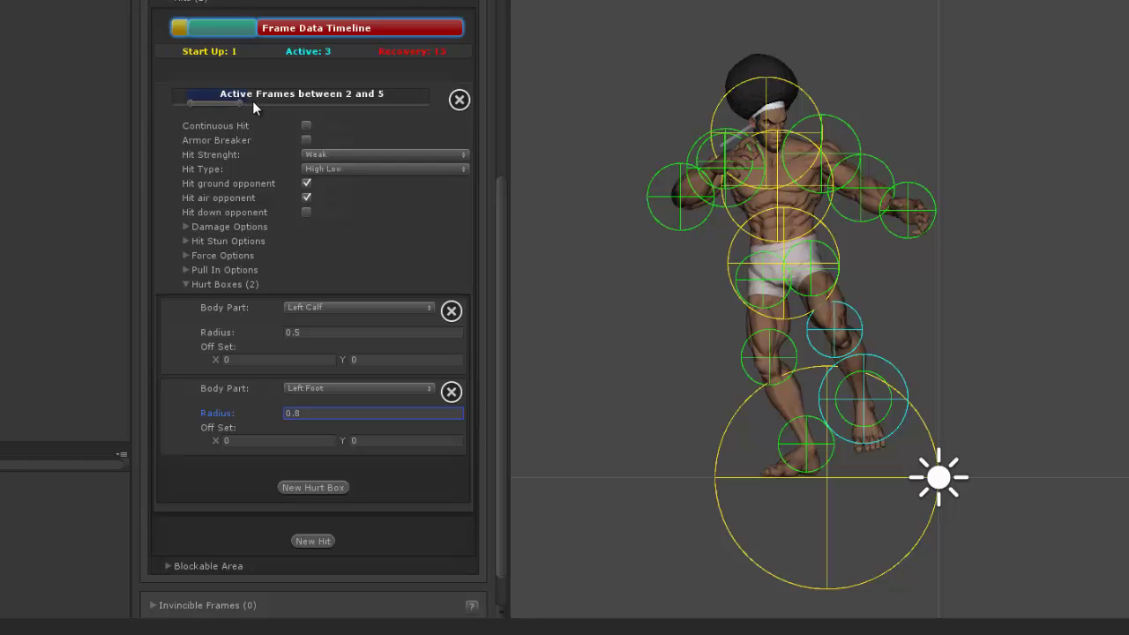
Scrub the animation preview to frame 8 and turn off Smooth Preview.
scroll(390, 195, "up", 6)
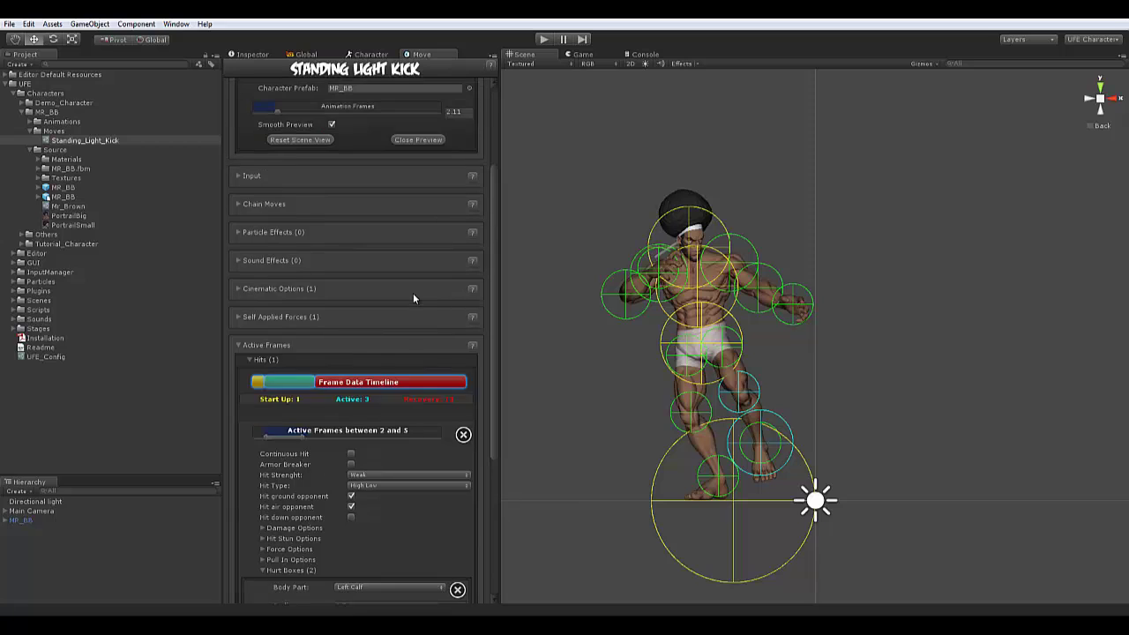
scroll(413, 292, "up", 2)
left_click_drag(285, 151, 336, 145)
left_click(333, 161)
Set the Left Calf hurt box radius to 0.7.
scroll(347, 300, "down", 5)
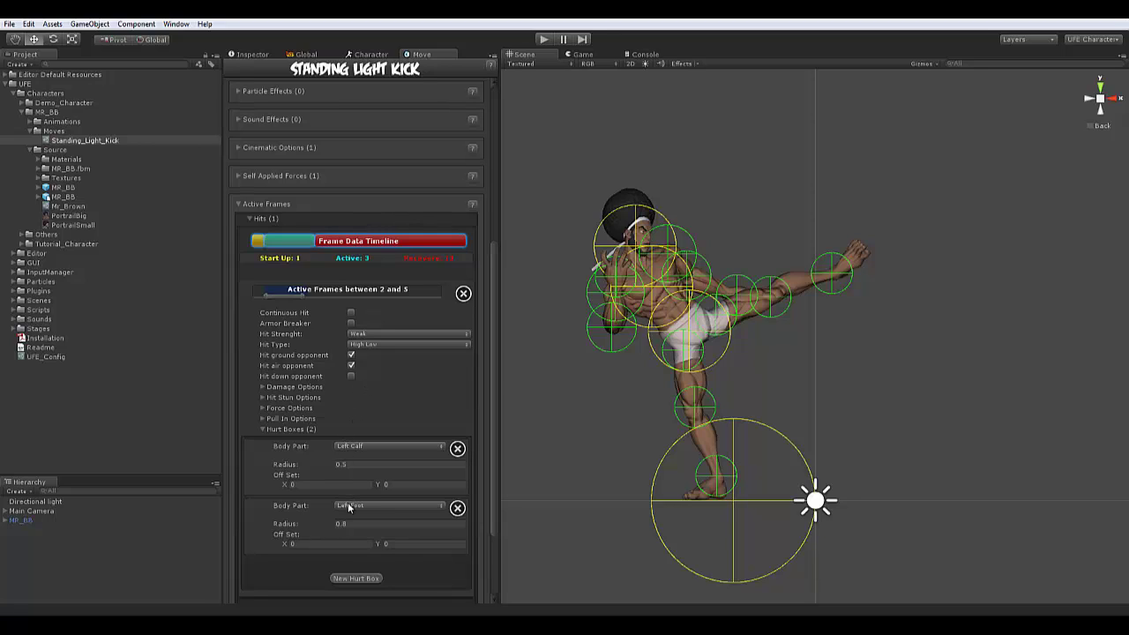
left_click(372, 465)
left_click(371, 465)
key("BackSpace")
type("7")
Shift the hit's active frames to between 8 and 11.
left_click_drag(286, 295, 334, 295)
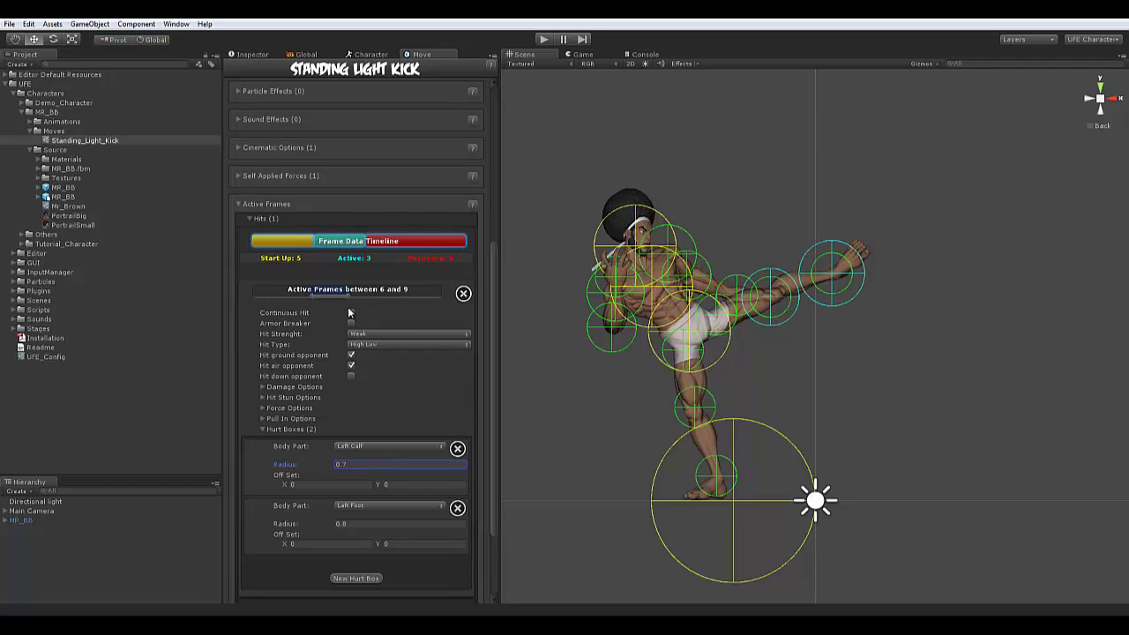
scroll(401, 330, "up", 5)
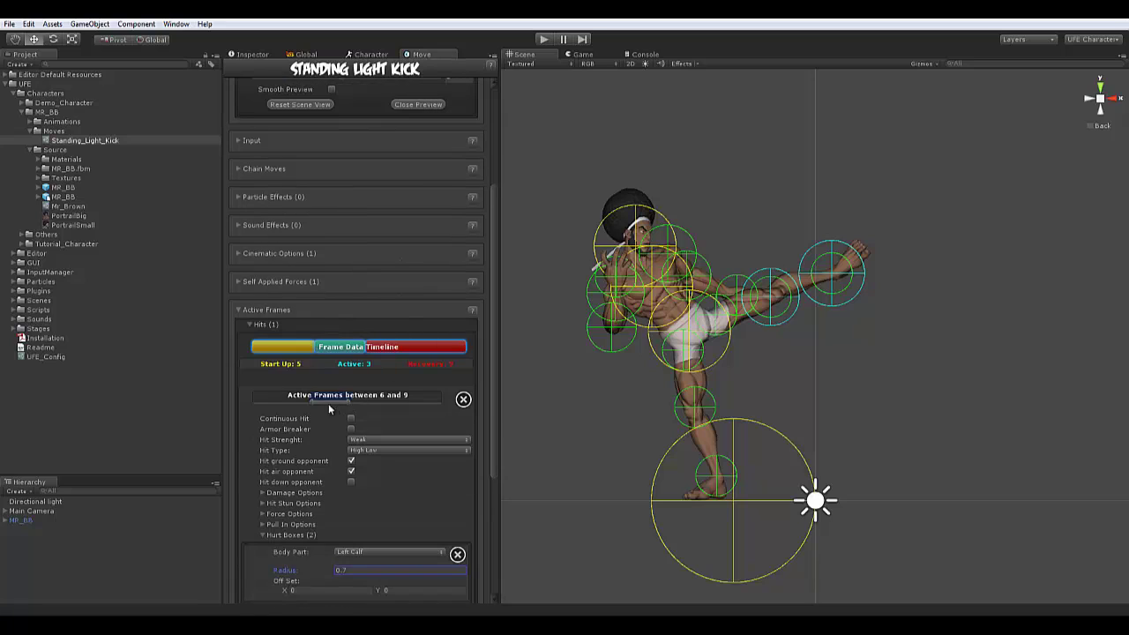
left_click_drag(331, 401, 353, 400)
Extend the hit's active frames to between 8 and 13, checking the animation preview at frames 12 and 14.
scroll(353, 400, "up", 3)
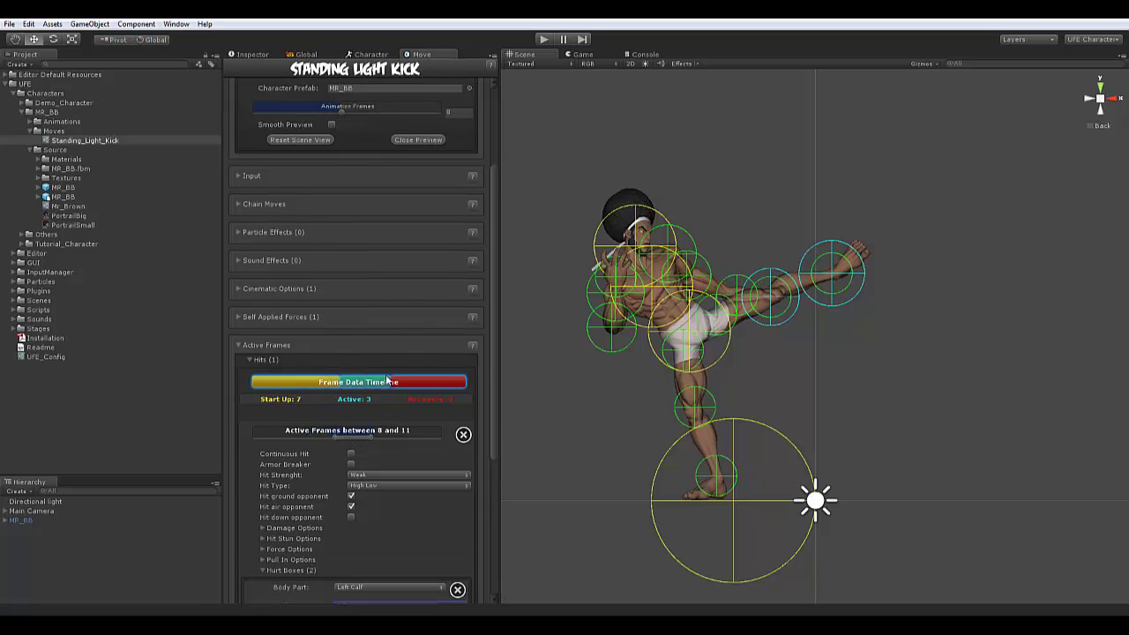
left_click_drag(342, 144, 385, 149)
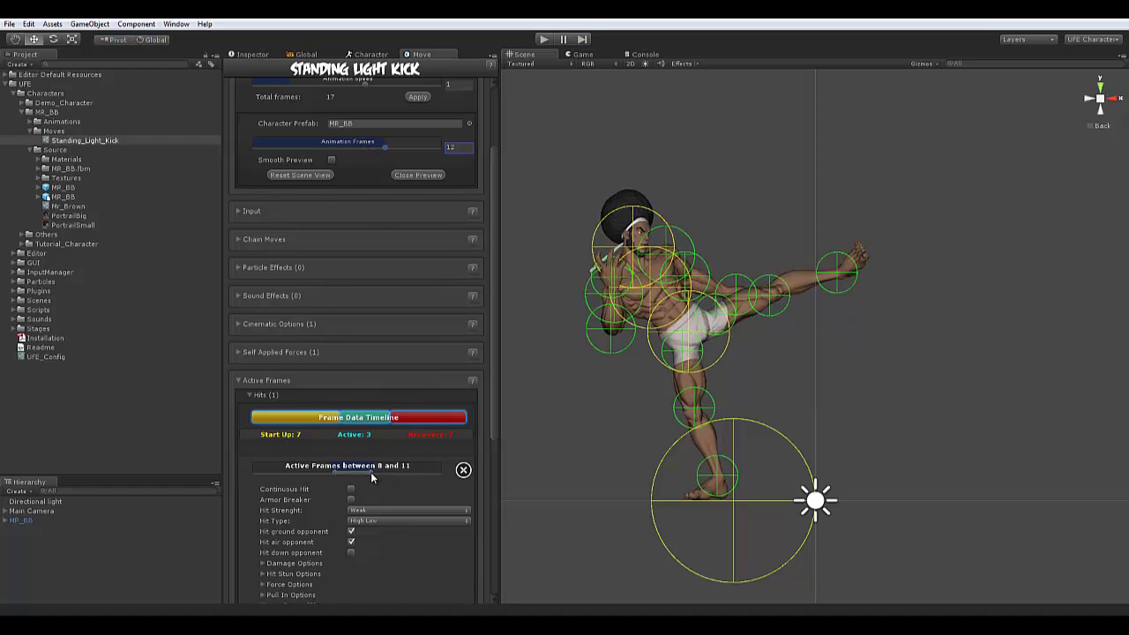
left_click_drag(371, 472, 396, 469)
left_click_drag(381, 148, 407, 146)
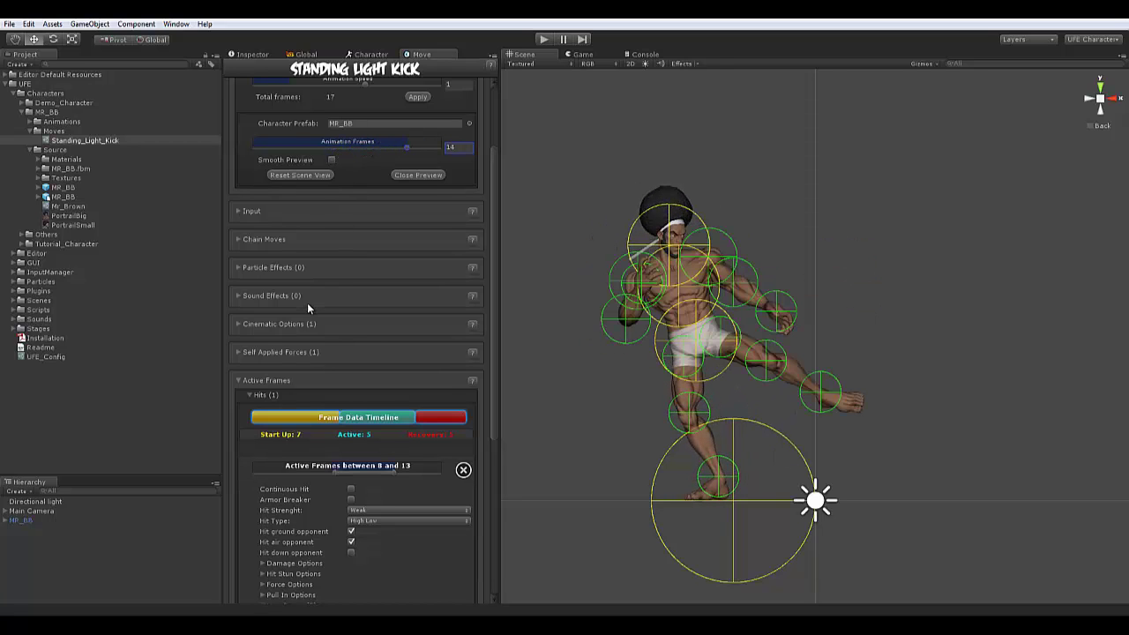
Add a third hurt box to the hit and assign it to the Left Thigh.
scroll(308, 307, "down", 7)
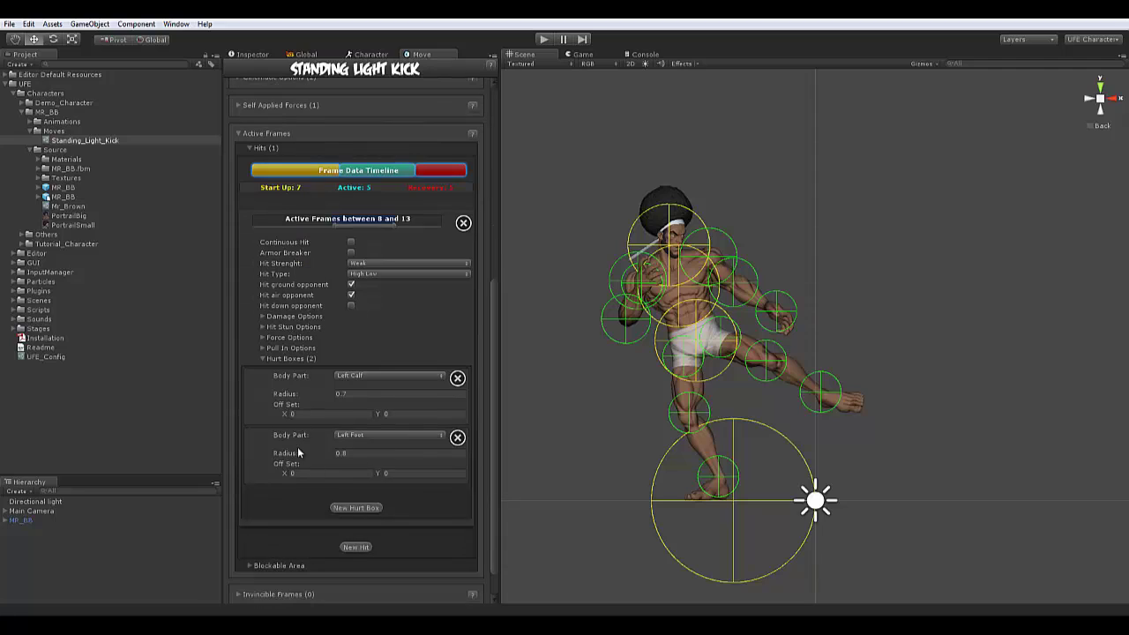
left_click(358, 508)
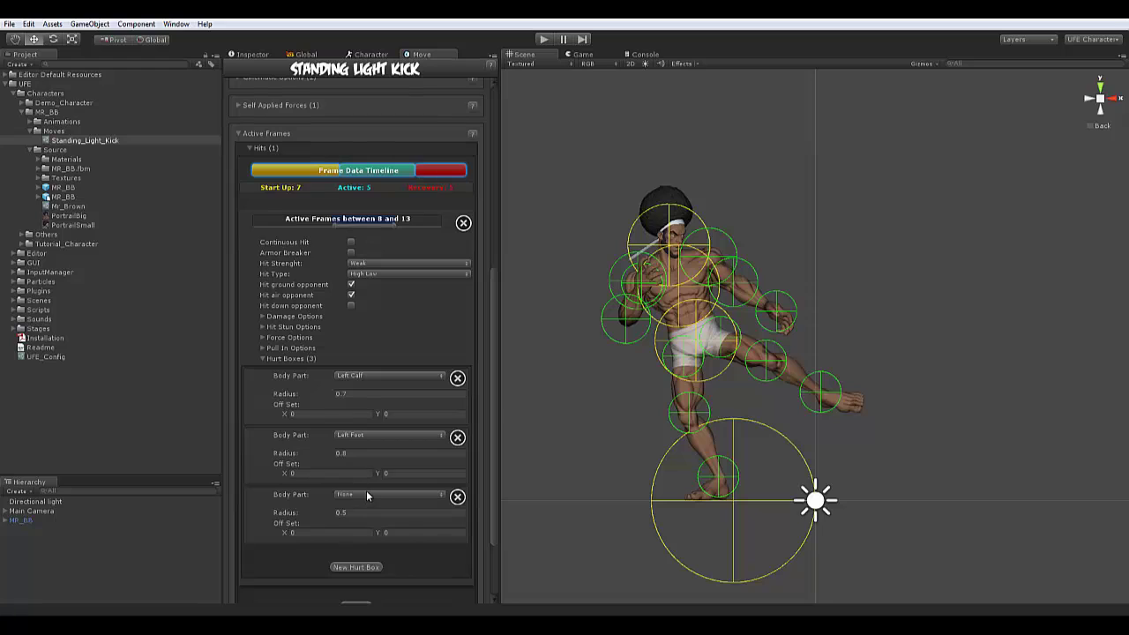
left_click(369, 496)
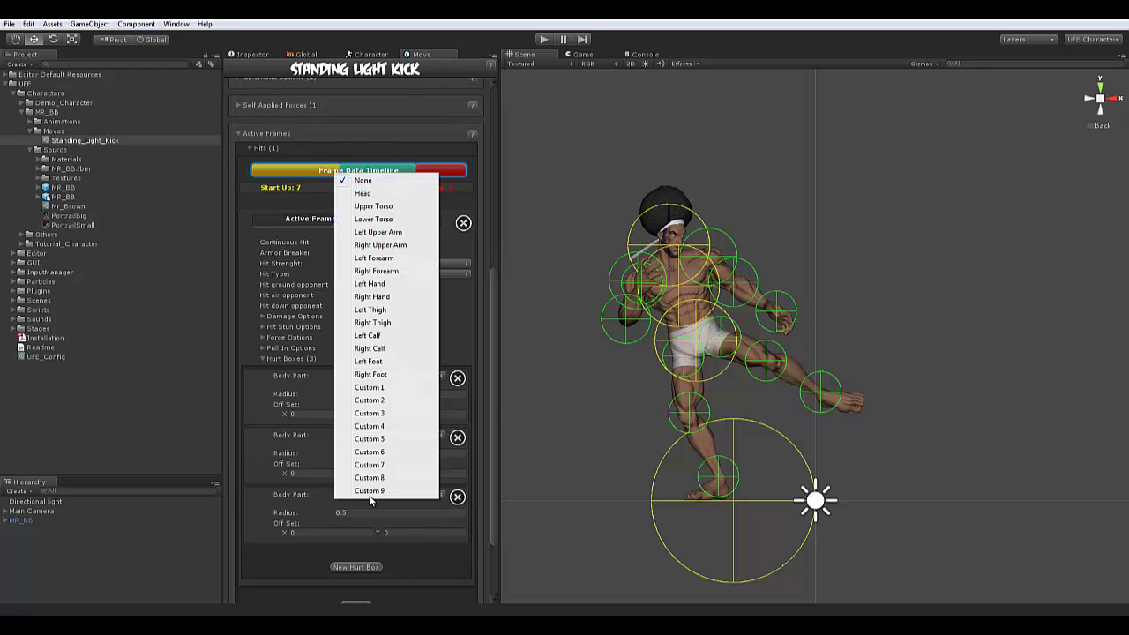
left_click(397, 311)
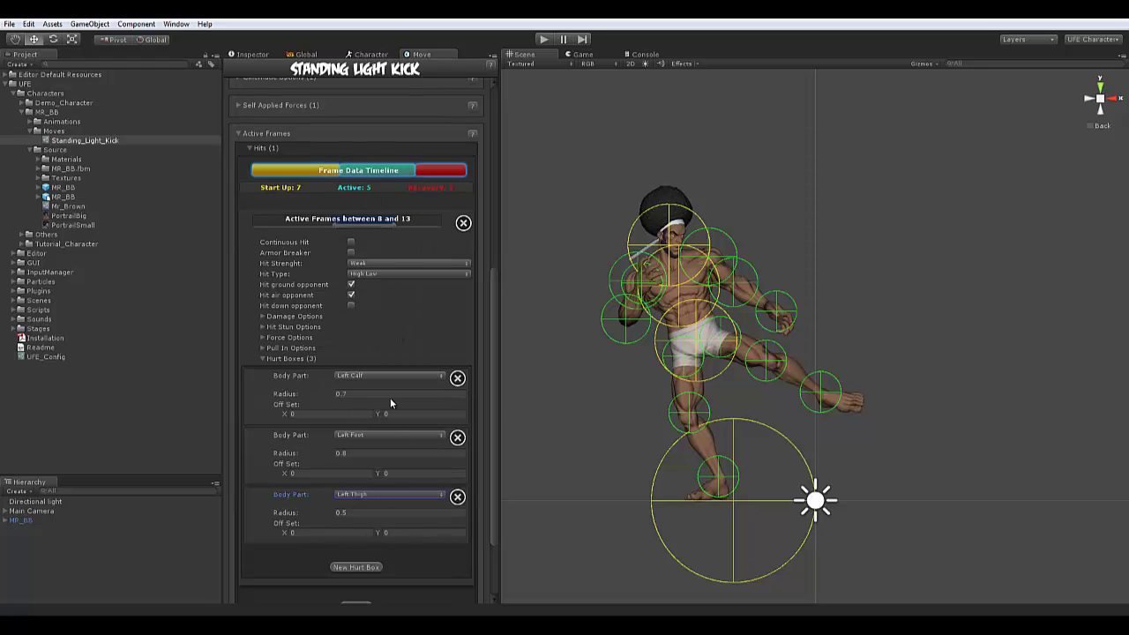
Scrub the preview back to the extended kick, set the Left Thigh hurt box radius to 0.6 and collapse the Hurt Boxes section.
scroll(371, 357, "up", 10)
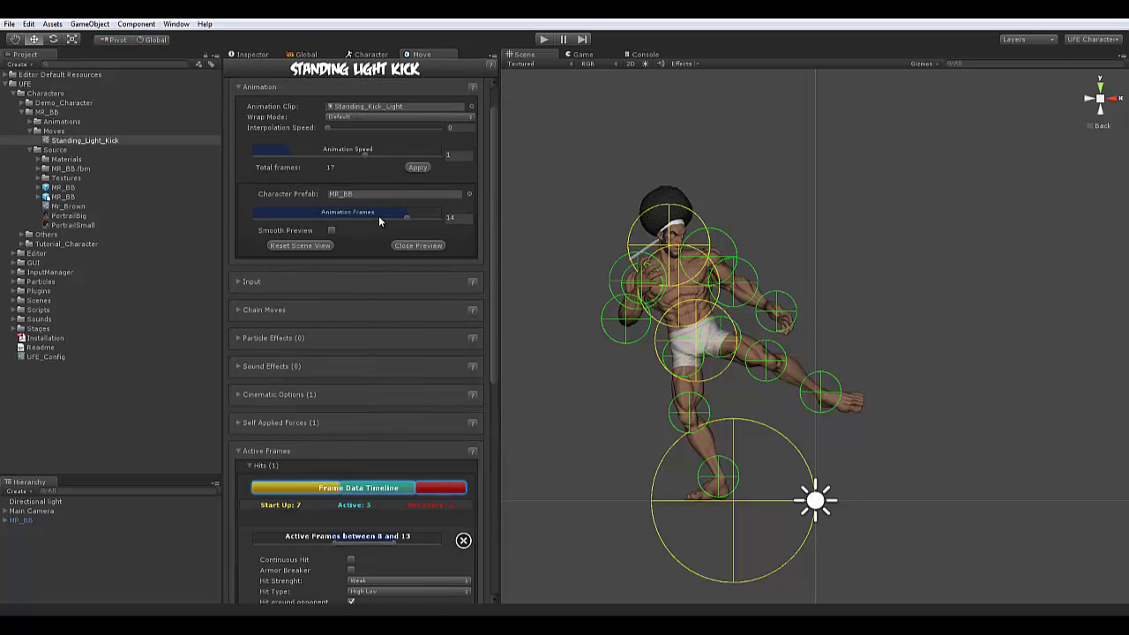
left_click_drag(406, 219, 373, 220)
scroll(351, 379, "down", 11)
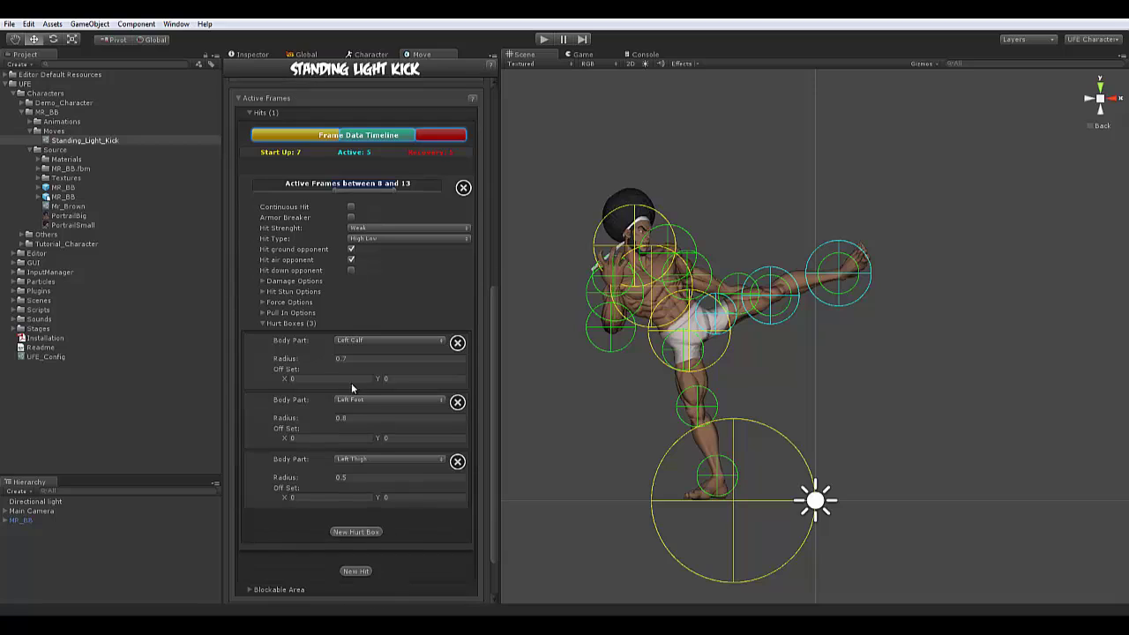
left_click(367, 478)
key("BackSpace")
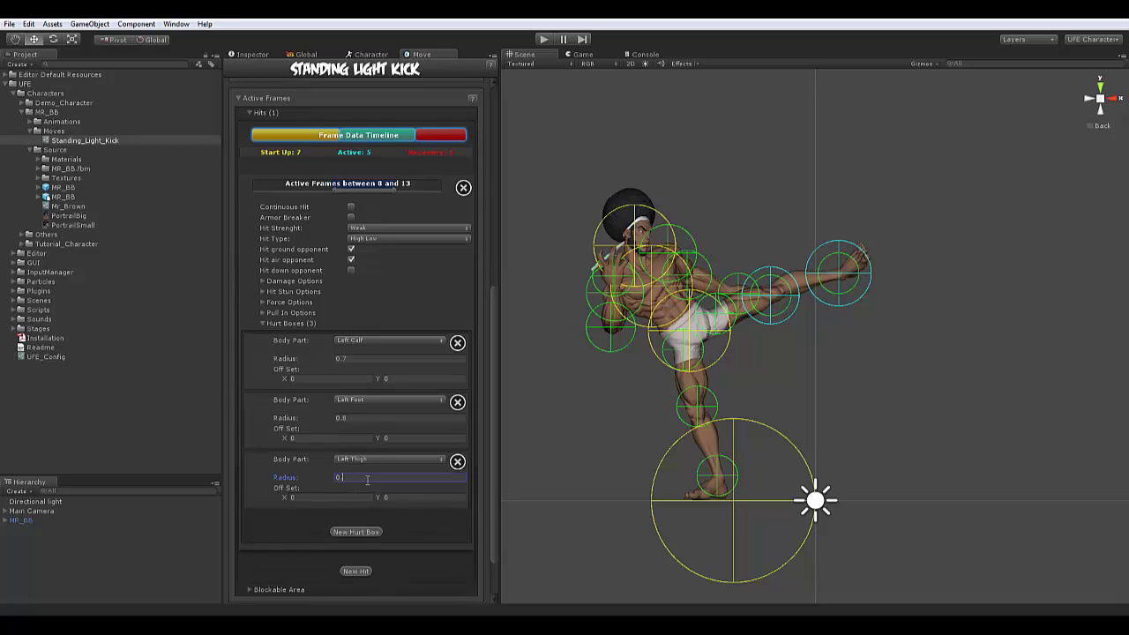
type("6")
scroll(426, 447, "up", 3)
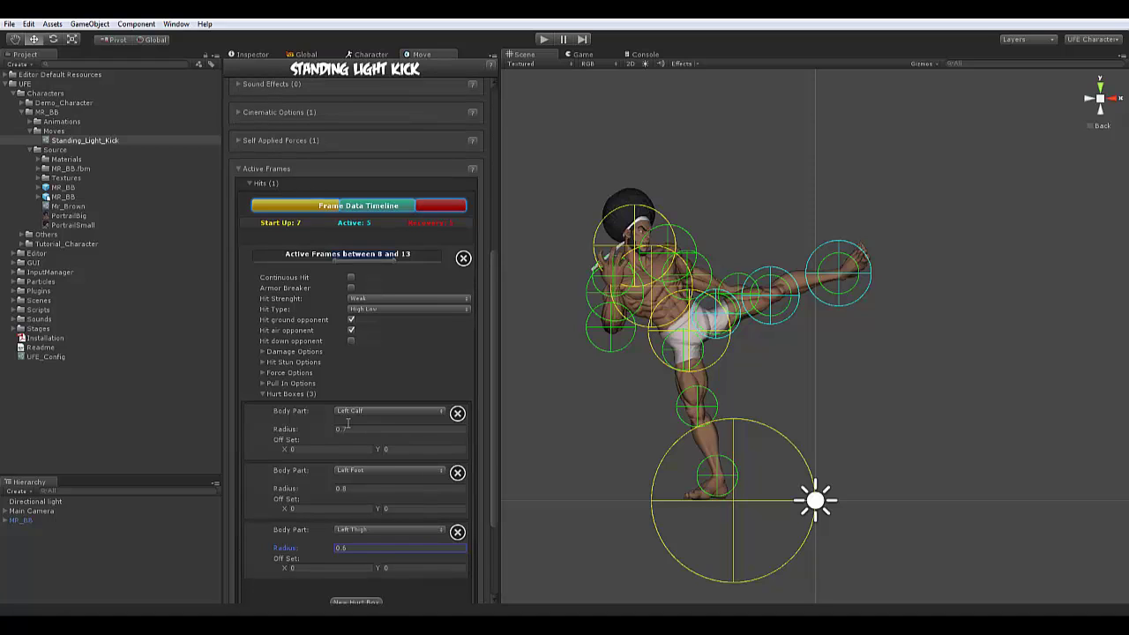
left_click(263, 392)
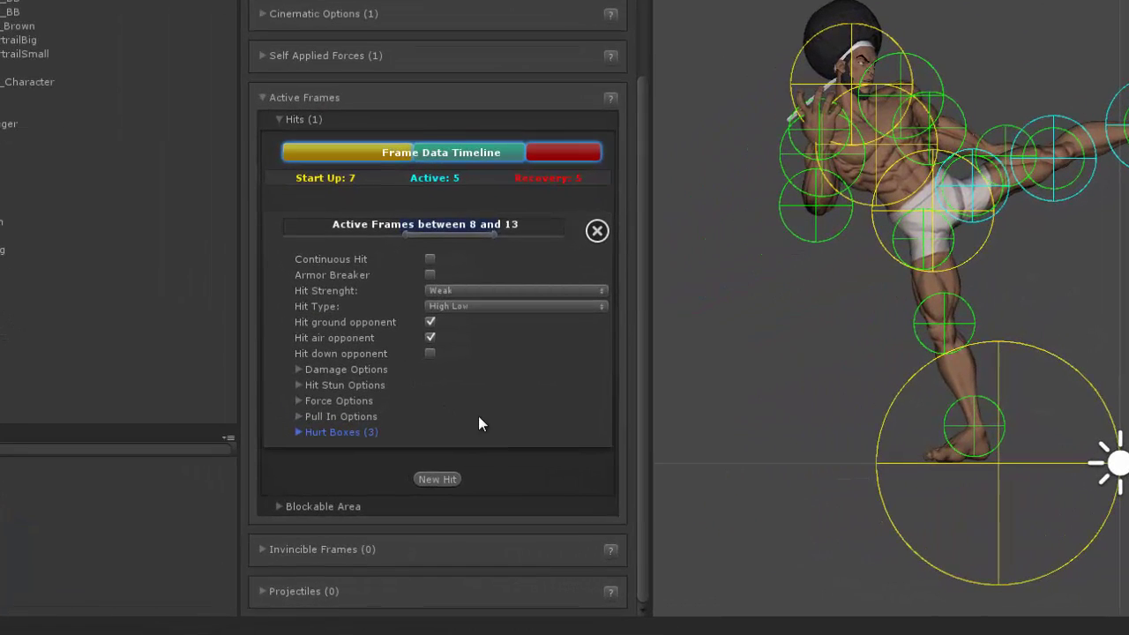
Expand the hit's Damage Options and set Damage on Hit to 10.
left_click(299, 370)
scroll(504, 460, "down", 3)
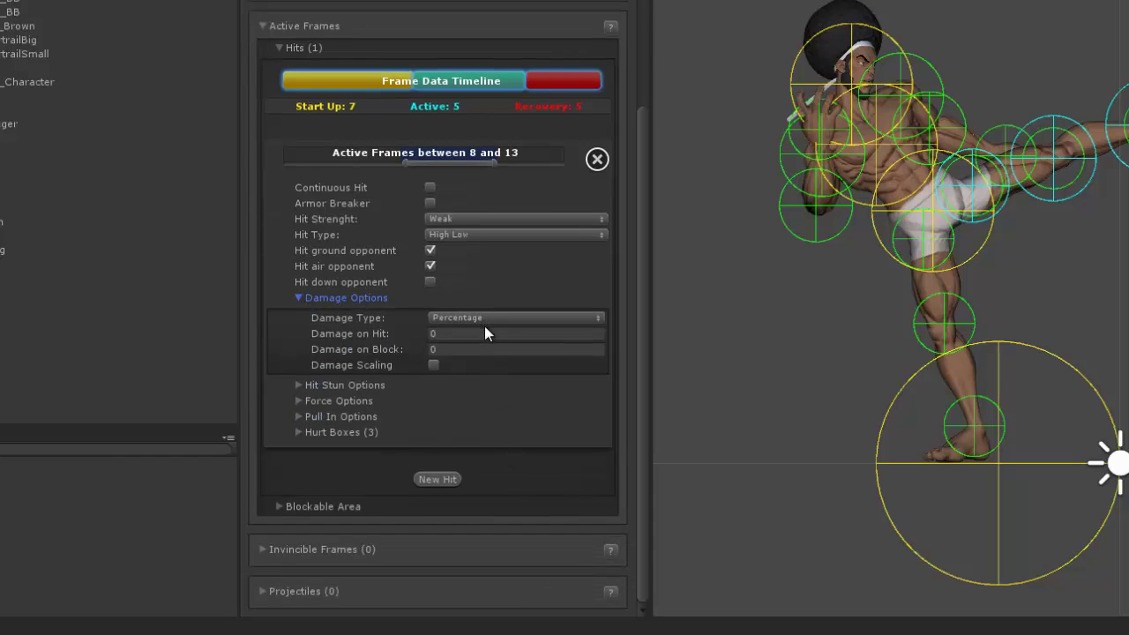
left_click(487, 332)
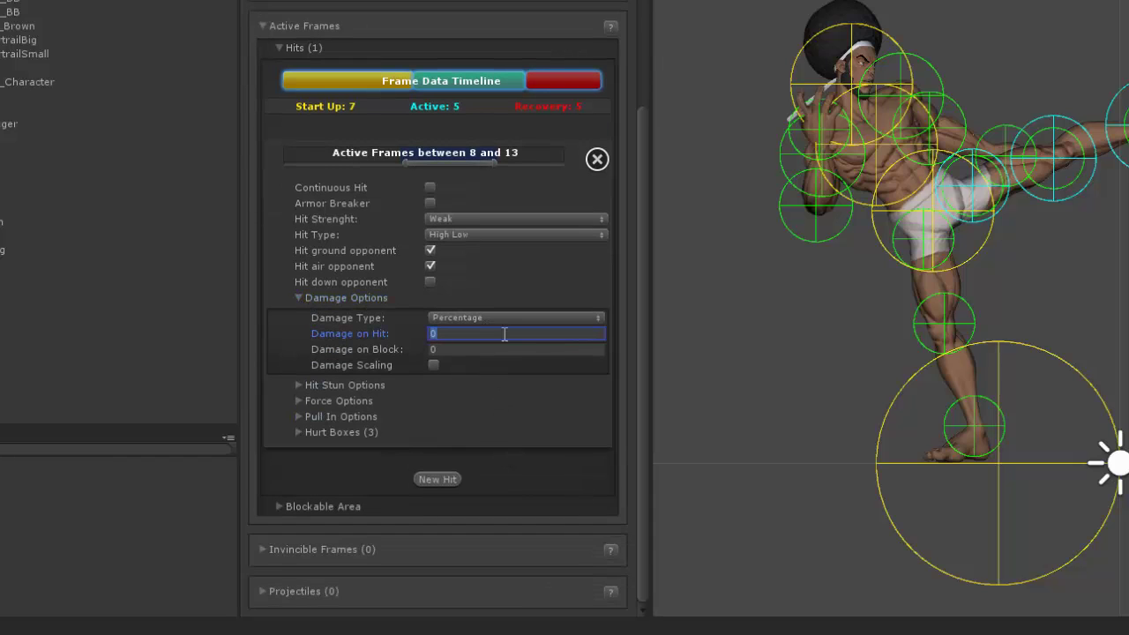
type("20")
left_click(487, 351)
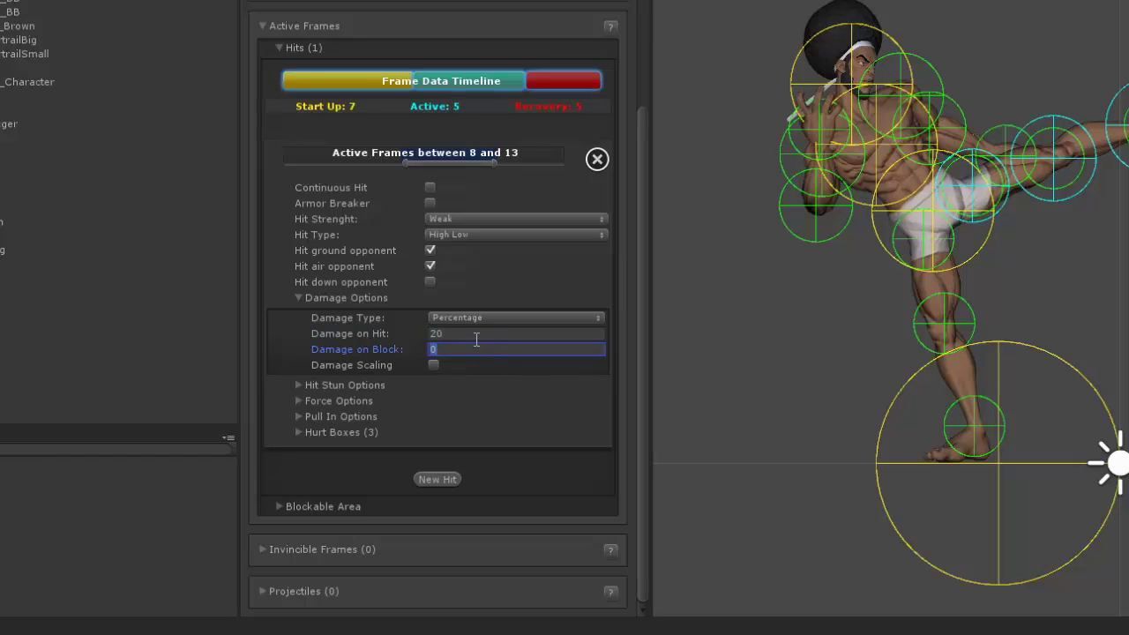
left_click(473, 335)
type("10")
Set Damage on Block to 2, enable Damage Scaling and collapse the Damage Options.
left_click(469, 347)
type("5")
key("BackSpace")
type("2")
left_click(433, 366)
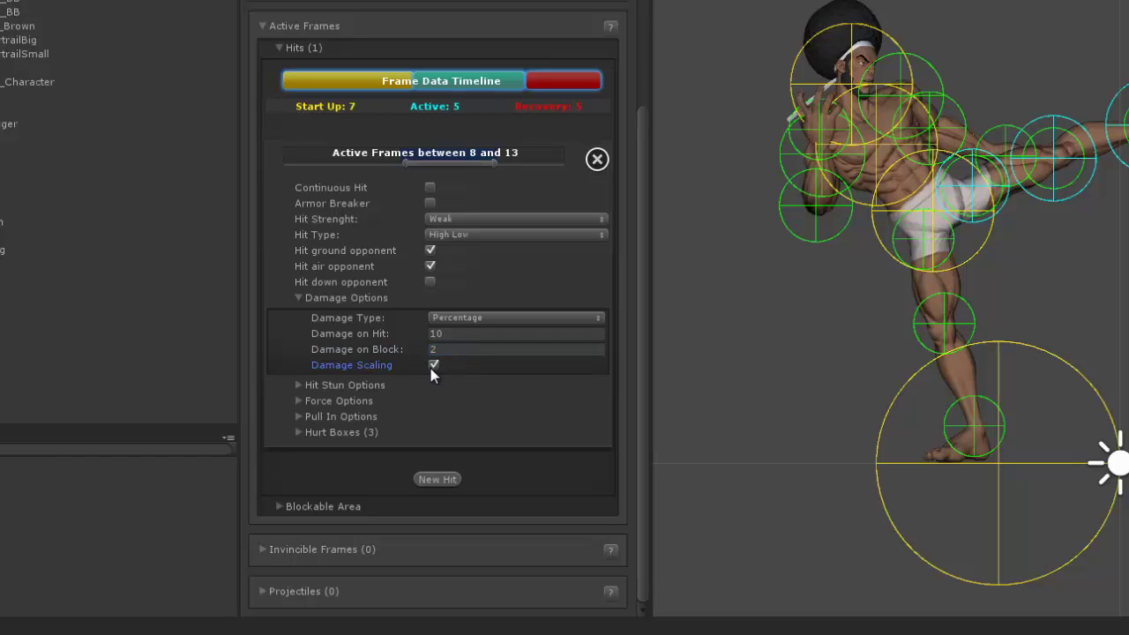
left_click(297, 299)
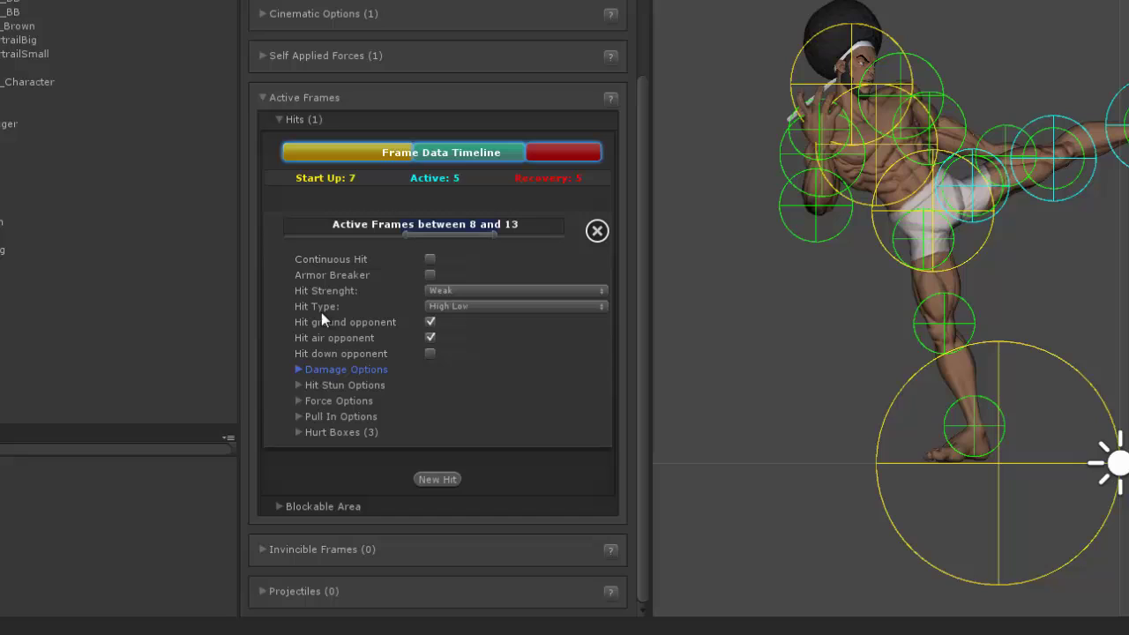
Expand the hit's Hit Stun Options and set Hit Stun Type to Frames.
left_click(298, 385)
scroll(406, 443, "down", 3)
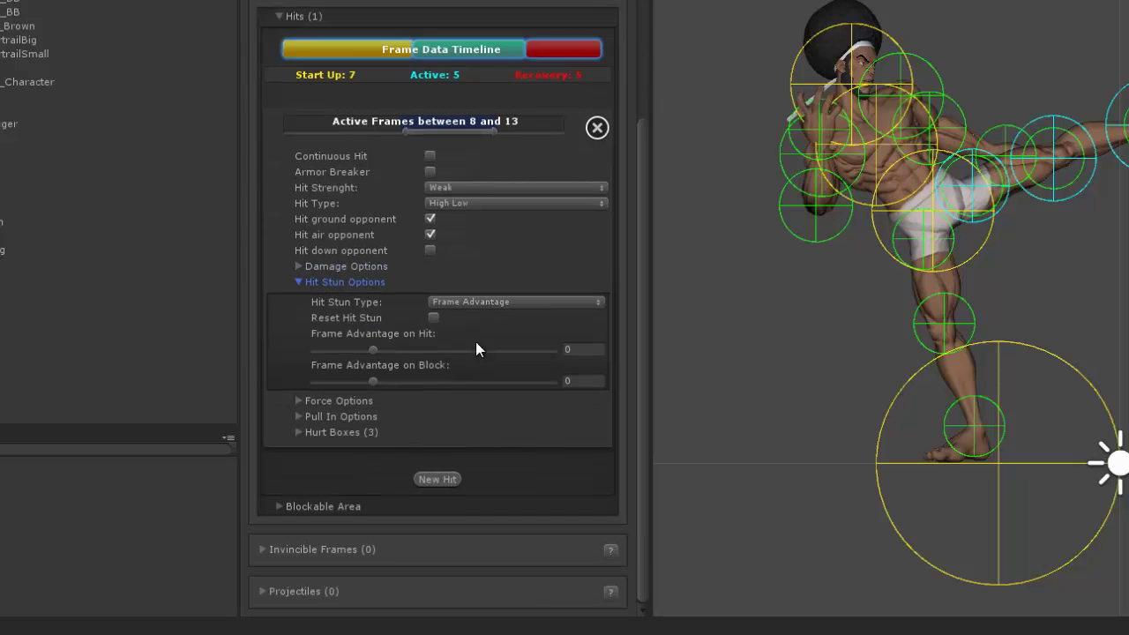
left_click(500, 301)
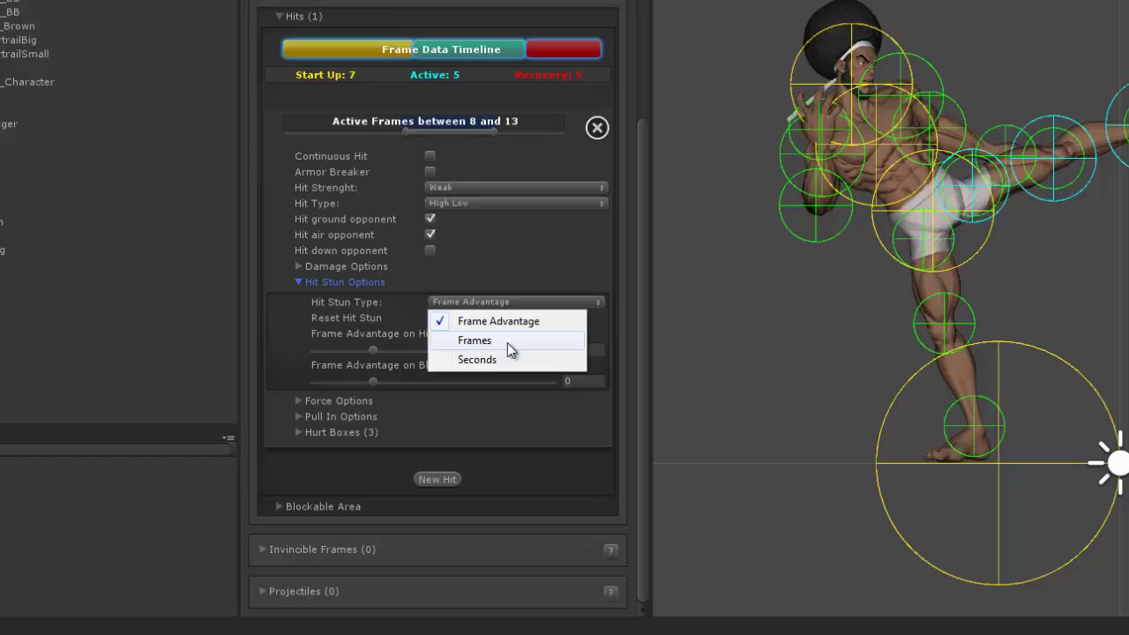
left_click(507, 342)
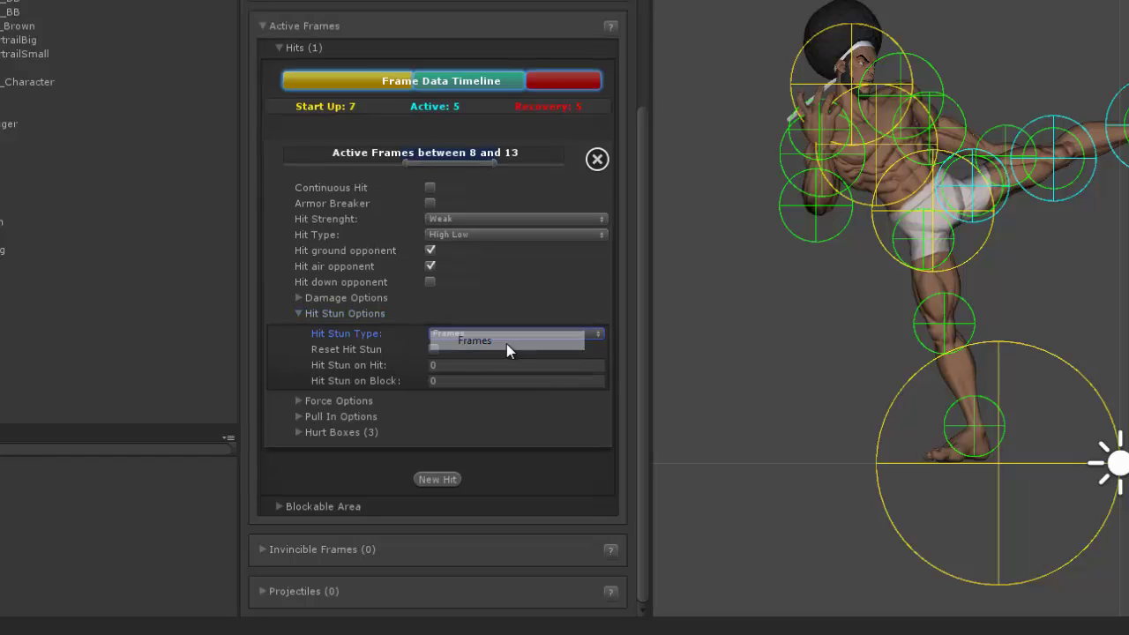
Set Hit Stun on Hit to 30 and Hit Stun on Block to 20, and collapse the Hit Stun Options.
left_click(464, 370)
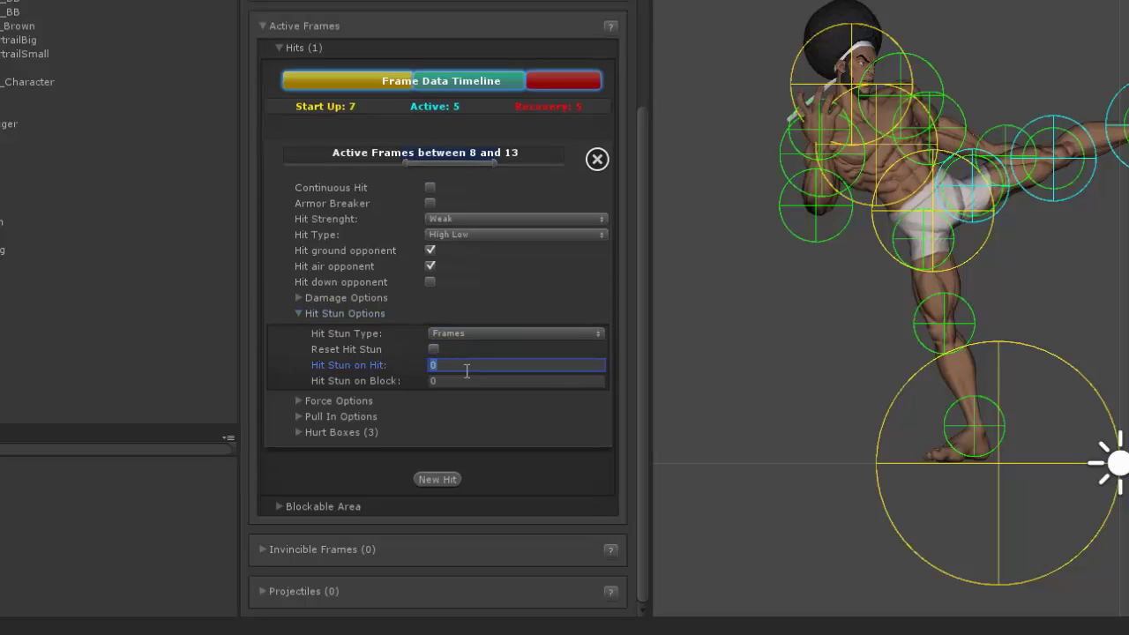
left_click(450, 382)
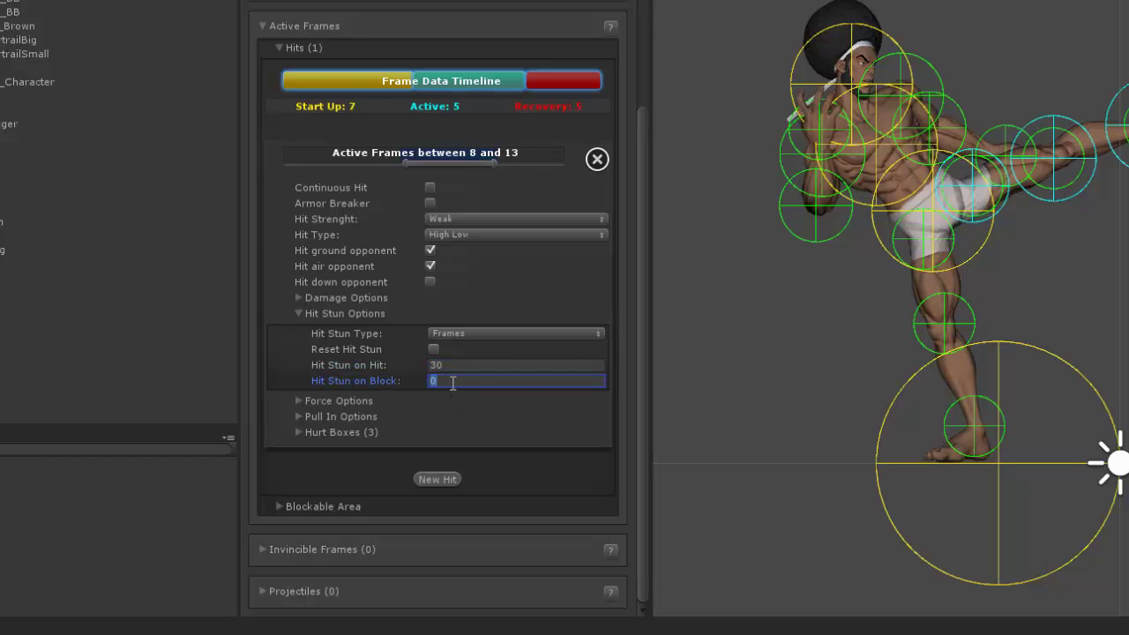
type("20")
left_click(300, 315)
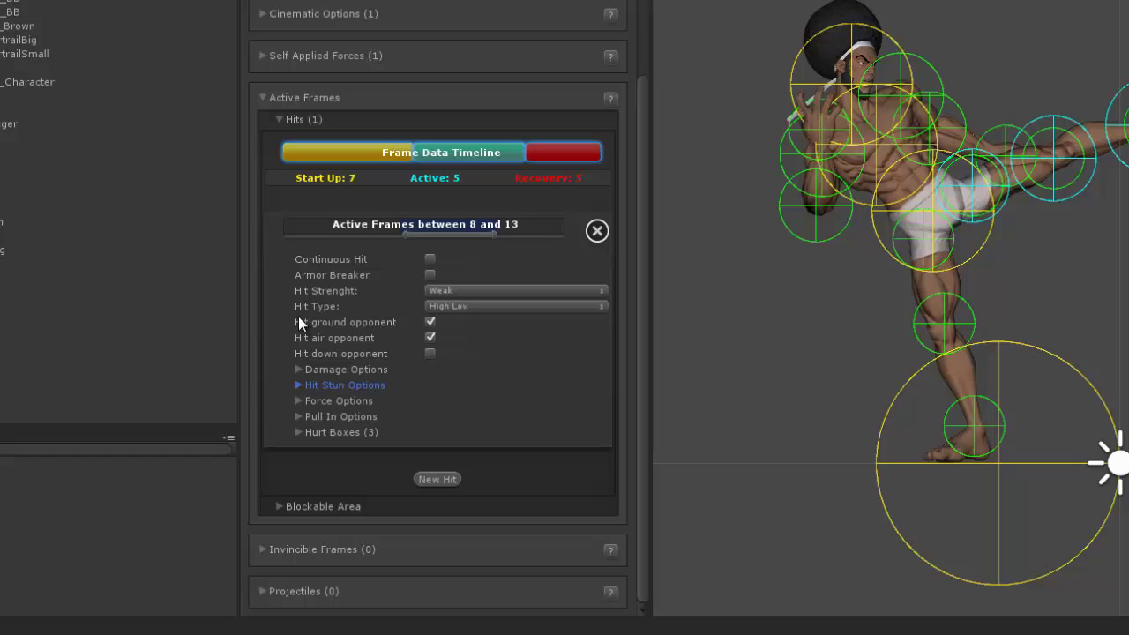
In the hit's Force Options, set the Opponent applied force X to 20 and collapse the Opponent group.
left_click(297, 401)
scroll(415, 433, "down", 2)
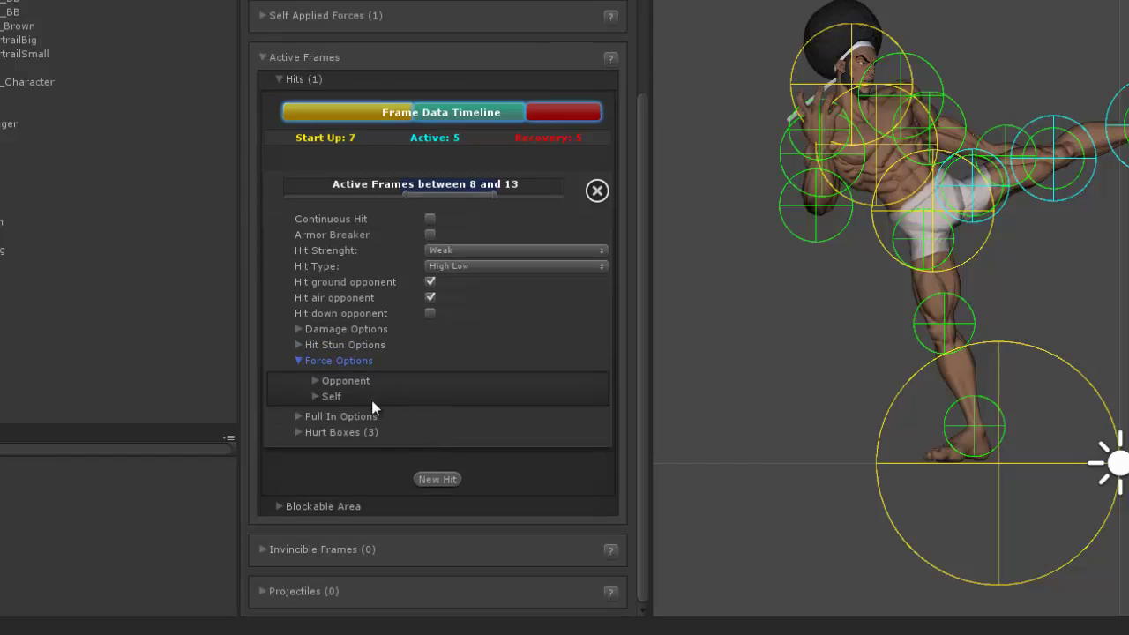
left_click(315, 380)
scroll(419, 448, "down", 3)
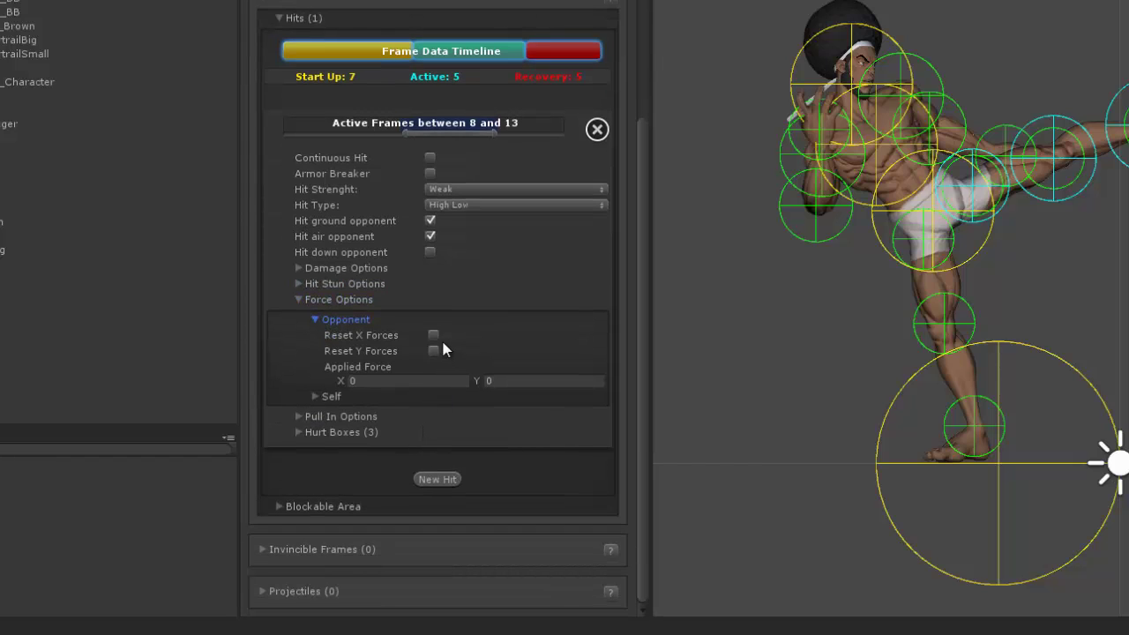
left_click(359, 381)
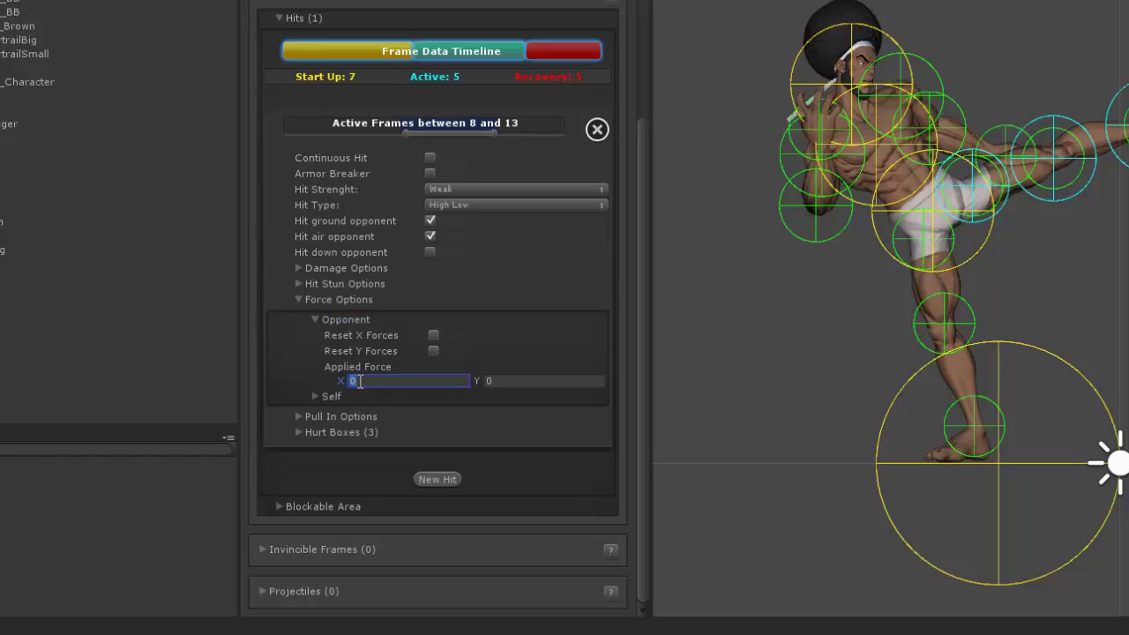
type("20")
left_click(515, 381)
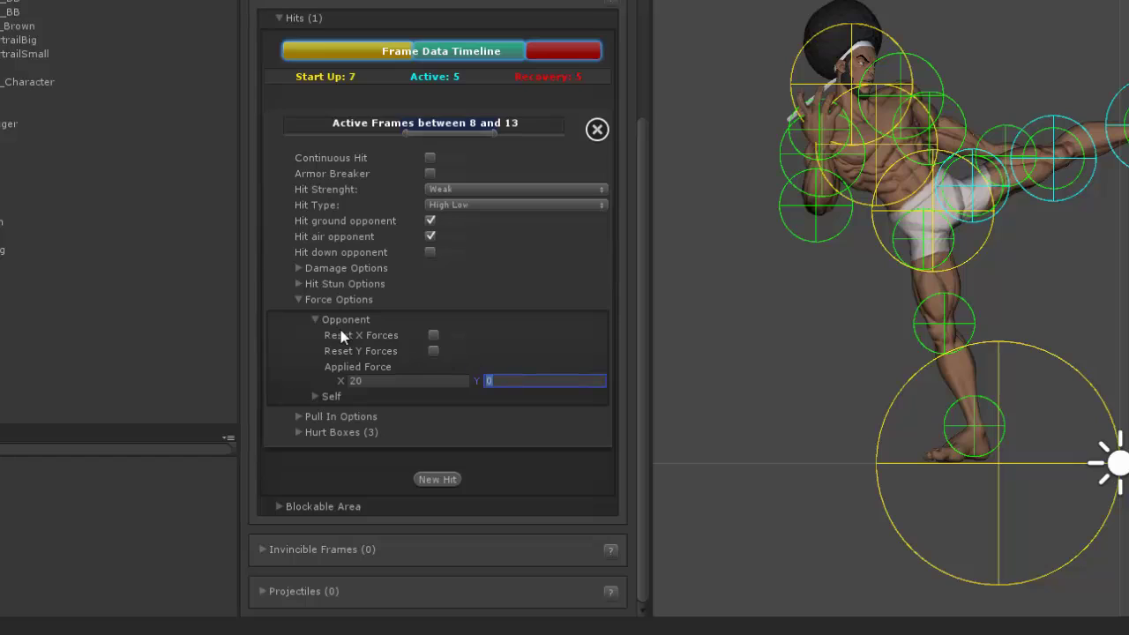
left_click(317, 321)
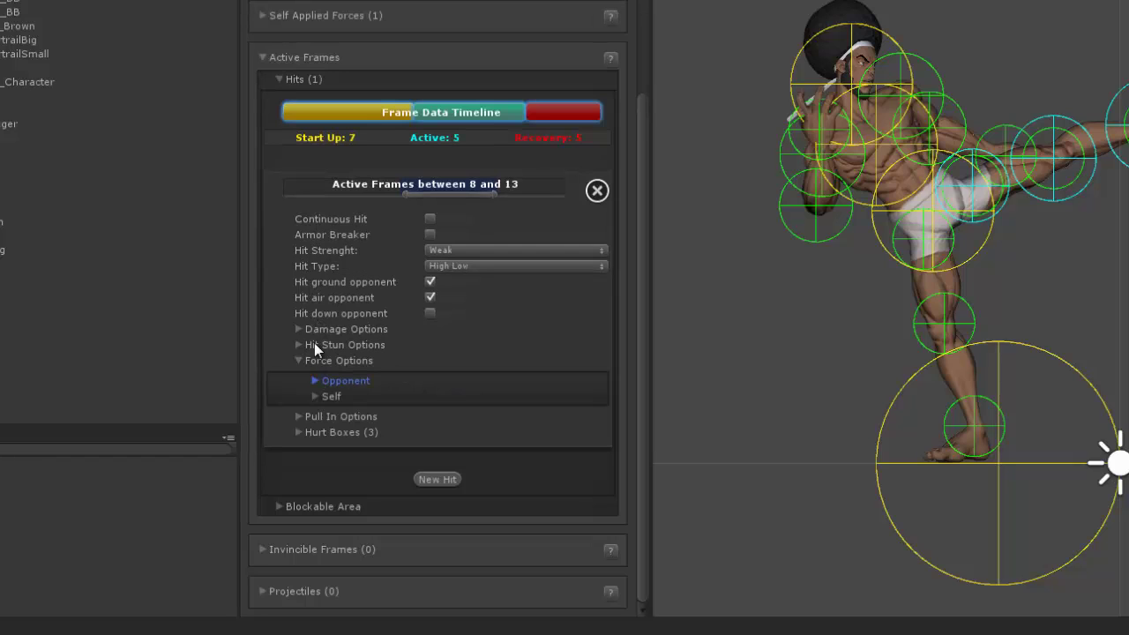
Review the Self force settings of the hit and collapse the Force Options.
left_click(316, 397)
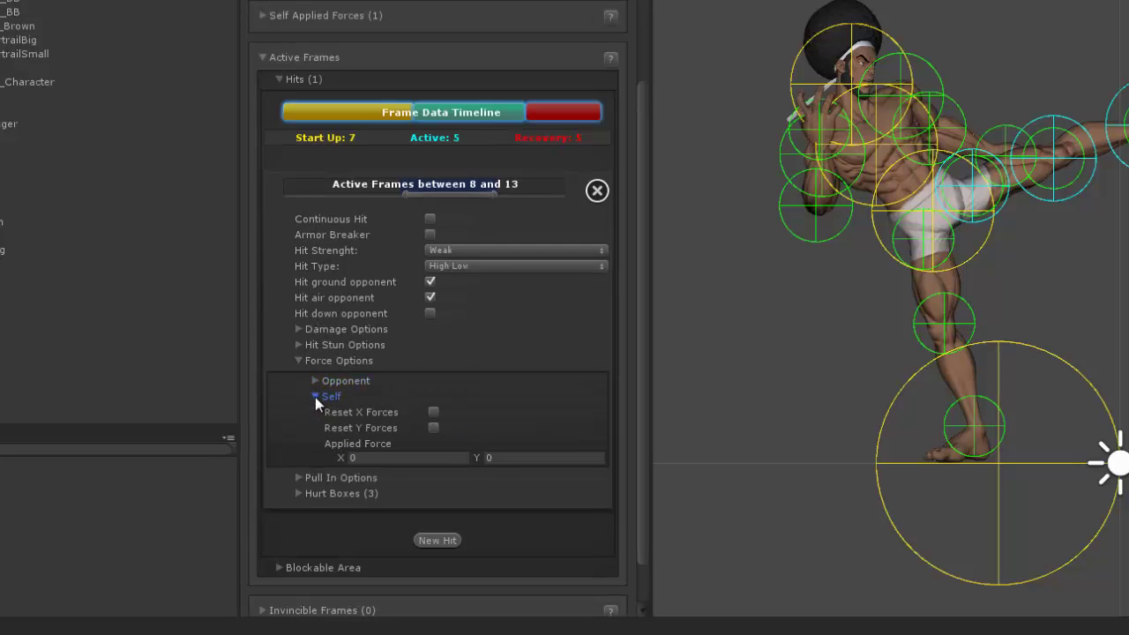
left_click(319, 396)
left_click(305, 361)
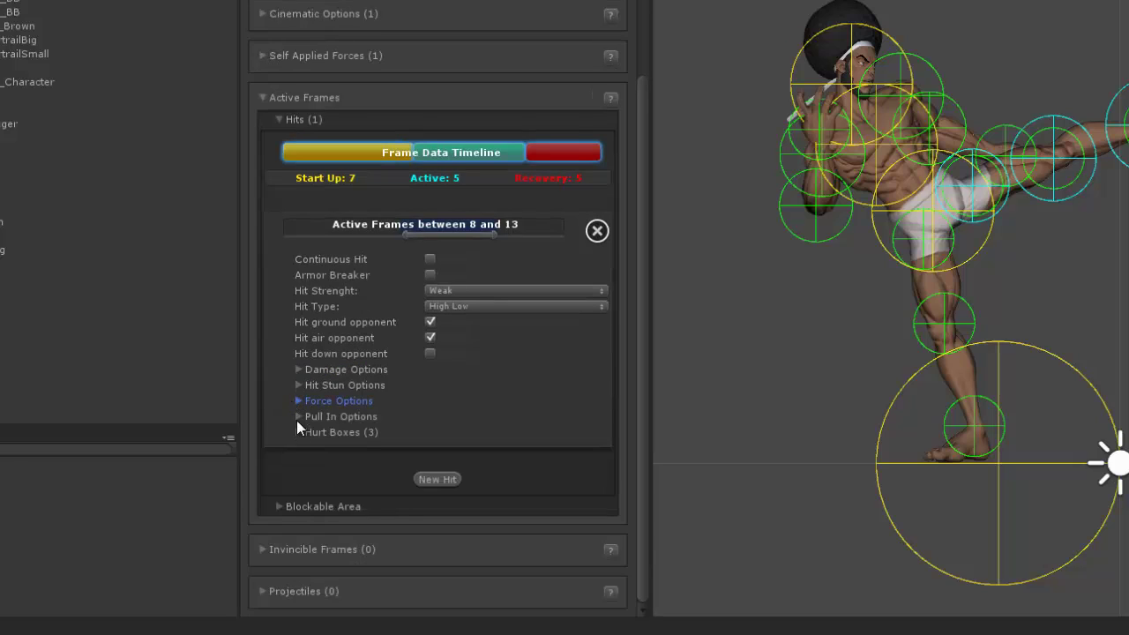
Examine the speed and body part settings for both directions in the hit's Pull In Options, and collapse the section.
left_click(297, 420)
left_click(319, 397)
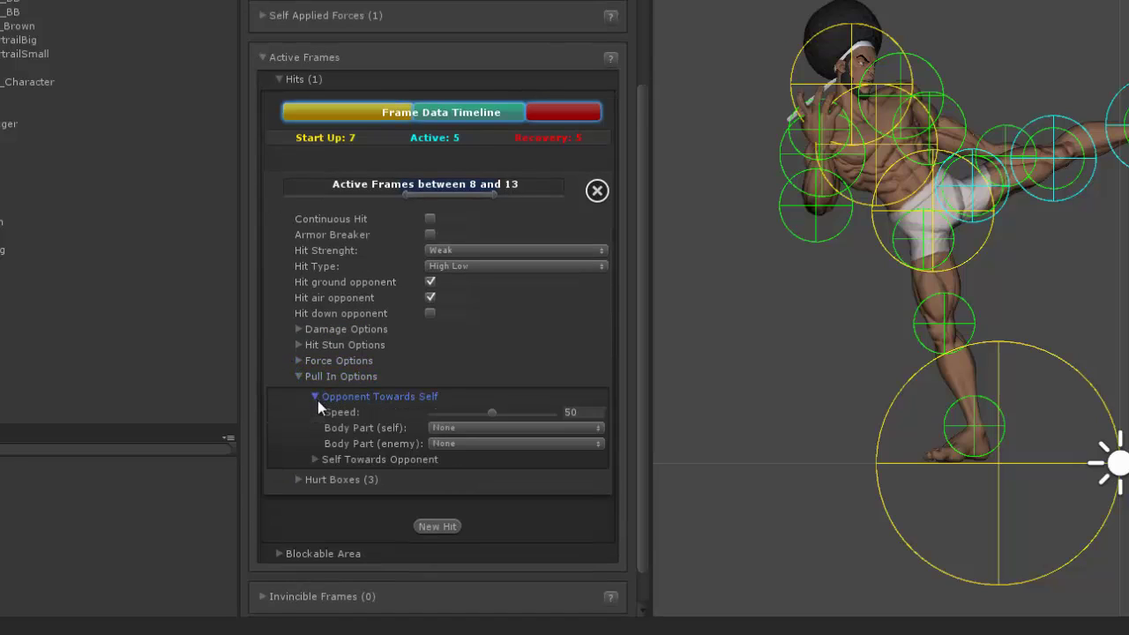
scroll(435, 472, "down", 2)
left_click(539, 382)
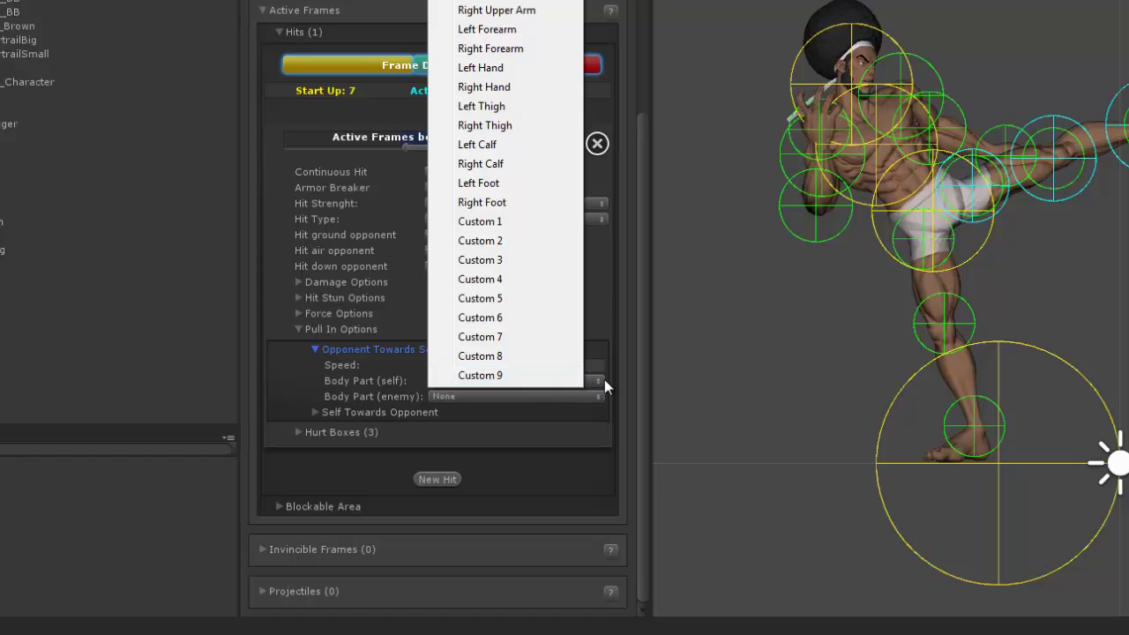
left_click(595, 399)
left_click(597, 399)
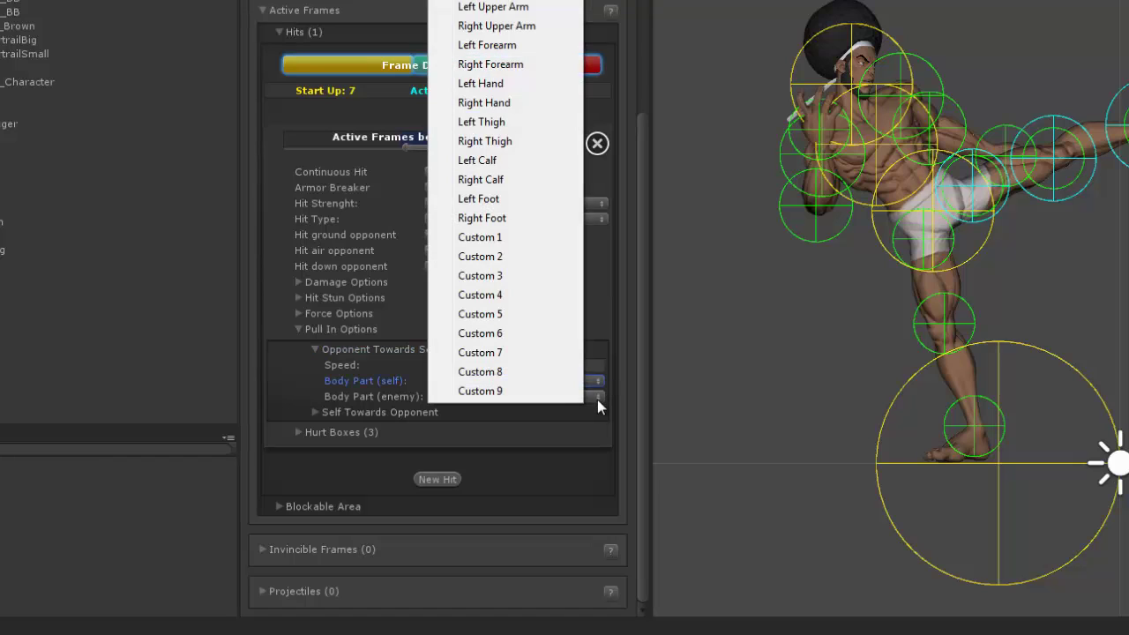
left_click(357, 380)
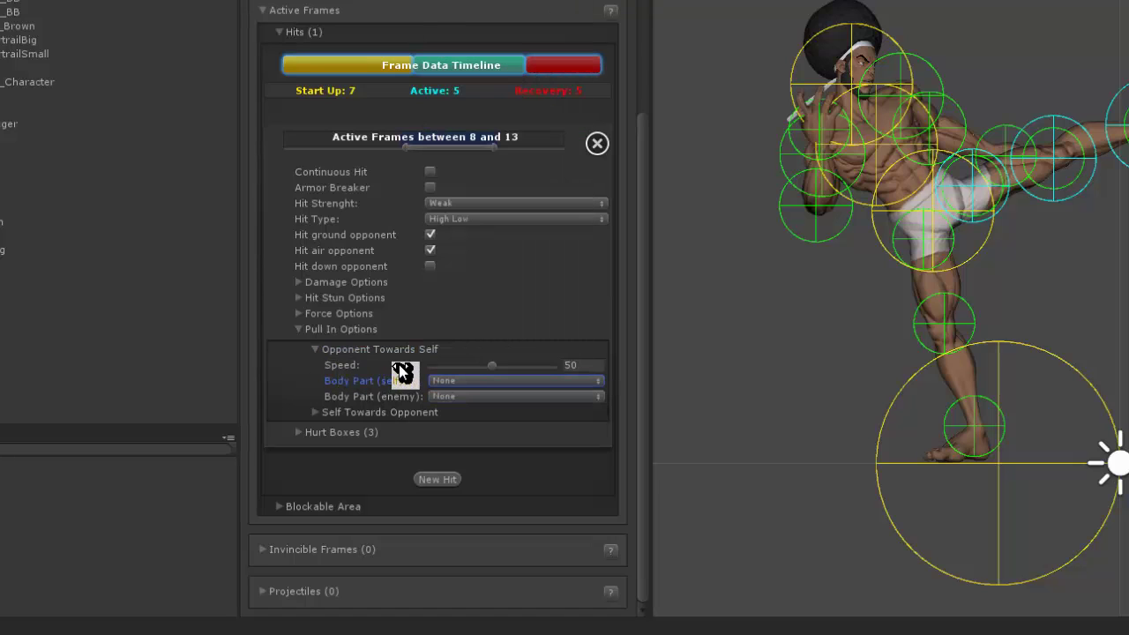
left_click(317, 351)
left_click(317, 411)
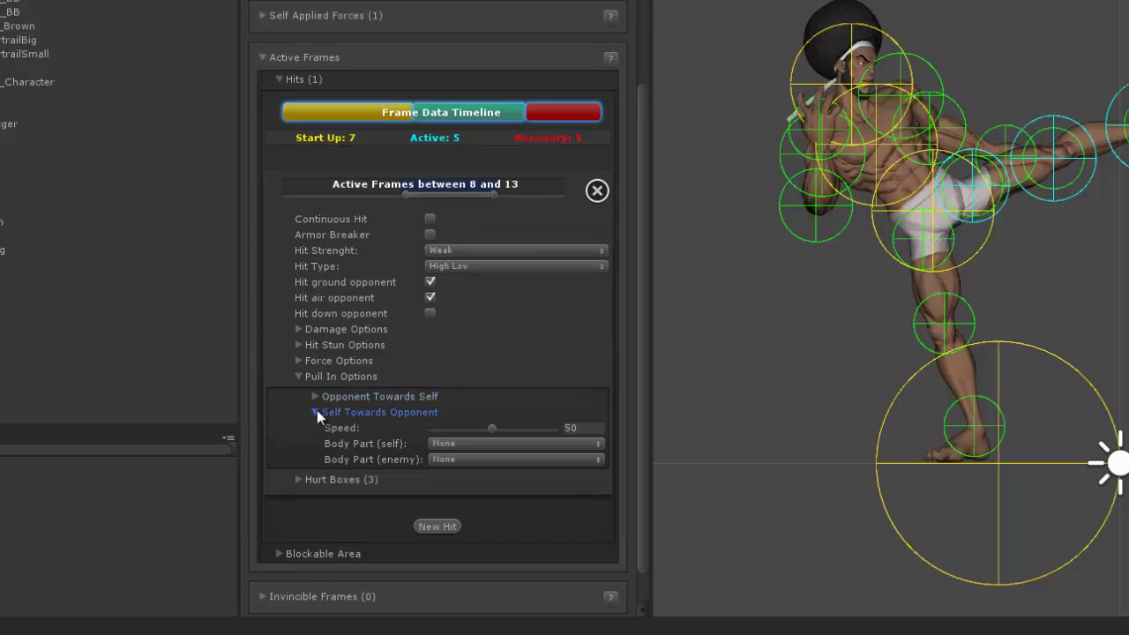
left_click(316, 411)
left_click(300, 376)
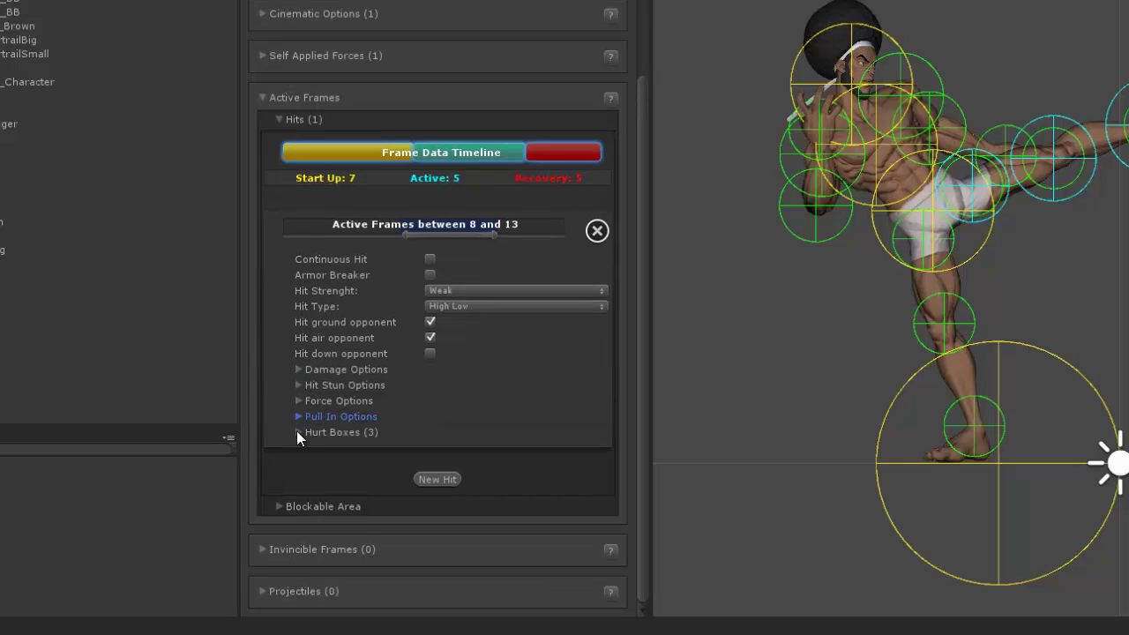
Review the hit's hurt boxes and collapse the Hurt Boxes section.
left_click(300, 432)
scroll(305, 439, "down", 5)
left_click(311, 273)
Expand the Blockable Area, move its active frames to between 10 and 11, and assign it to the Left Calf.
left_click(280, 506)
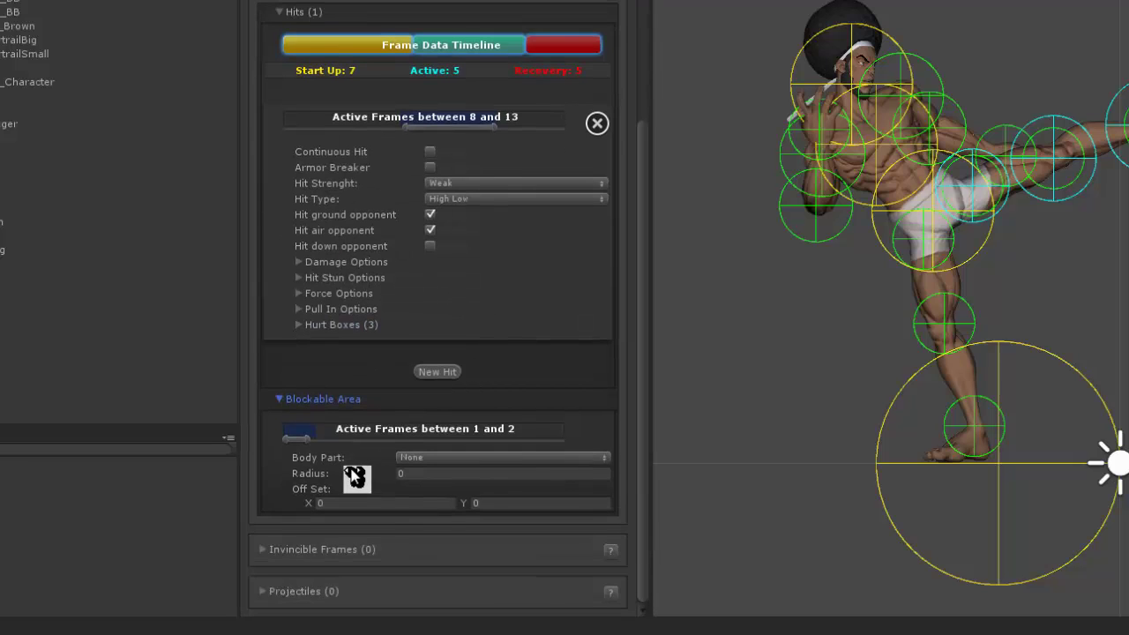
left_click_drag(309, 440, 463, 443)
left_click(562, 459)
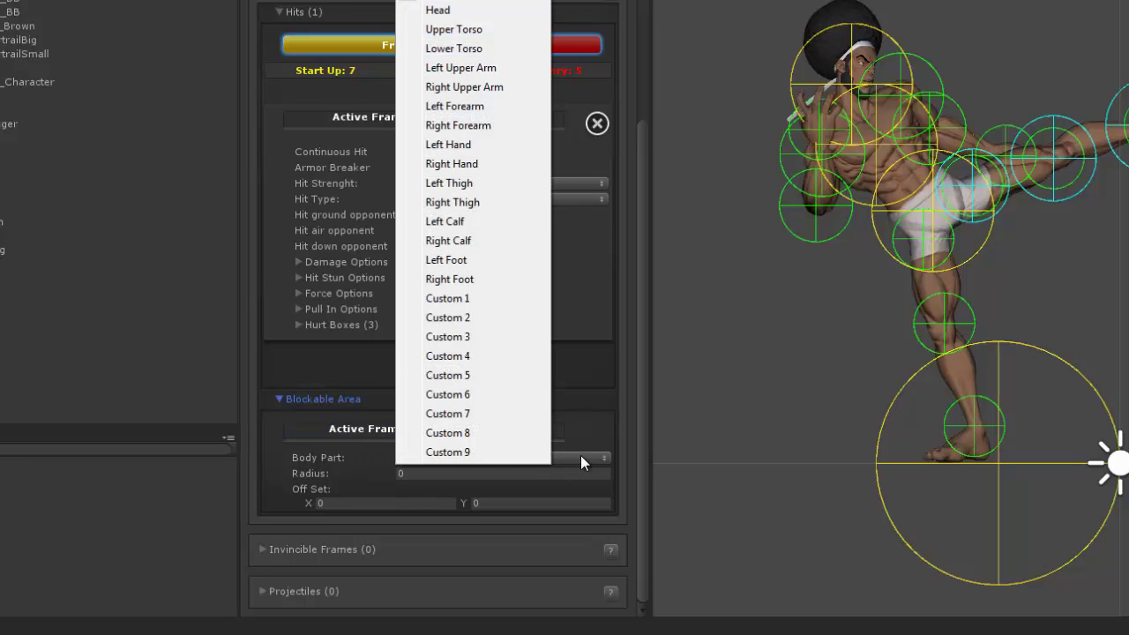
left_click(493, 222)
Set the Blockable Area radius to 5 and its active frames to between 8 and 13.
left_click(456, 474)
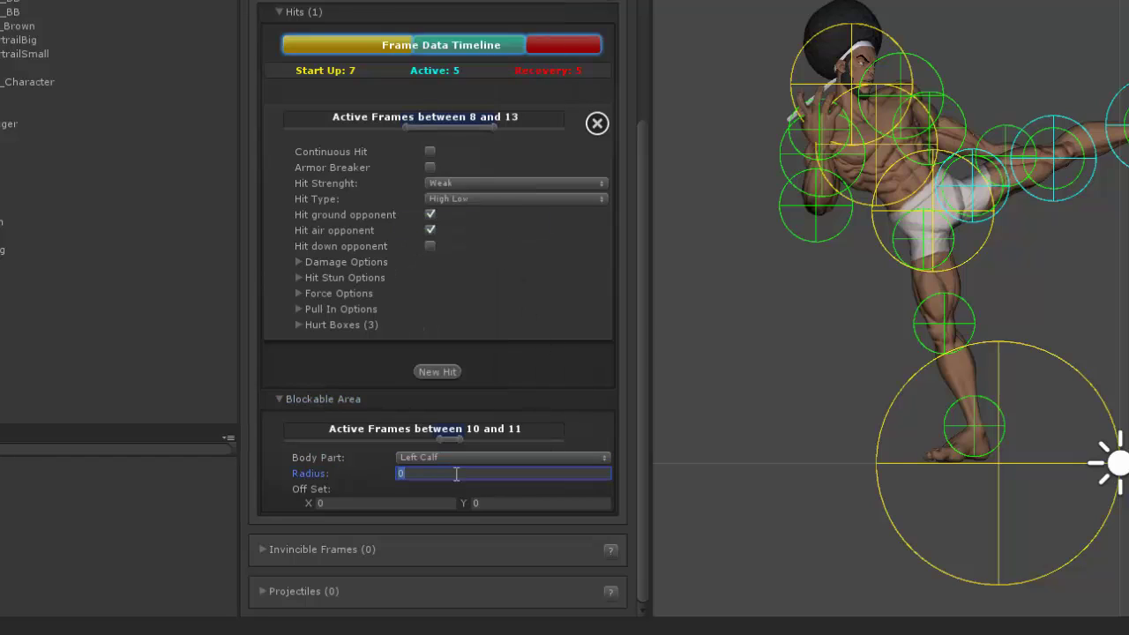
type("5")
left_click(449, 458)
left_click(377, 457)
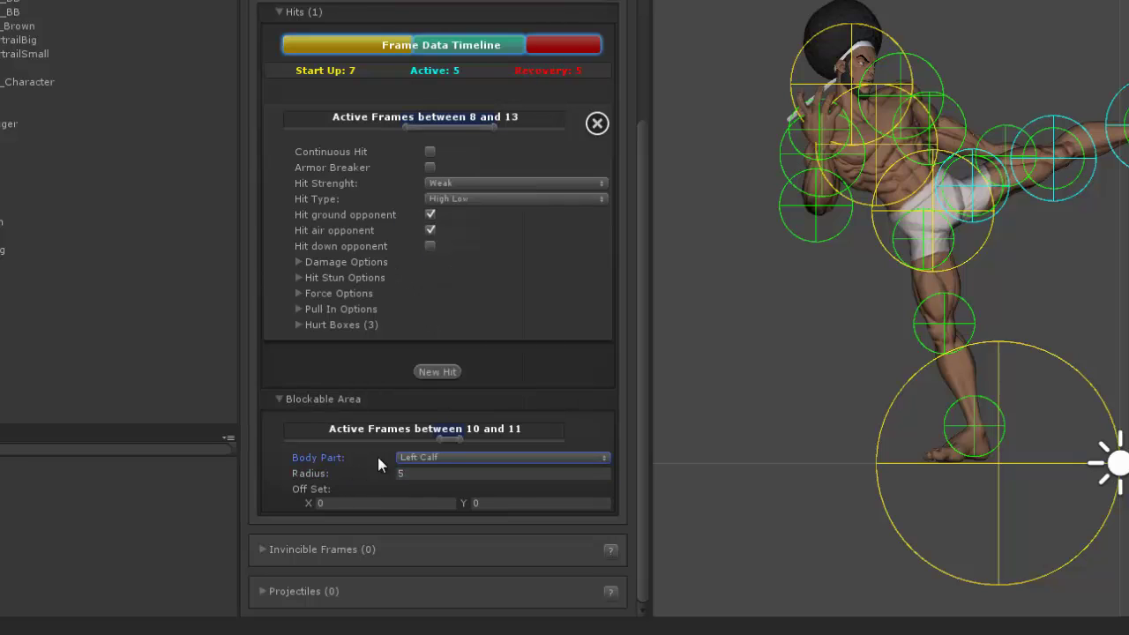
left_click_drag(438, 438, 383, 479)
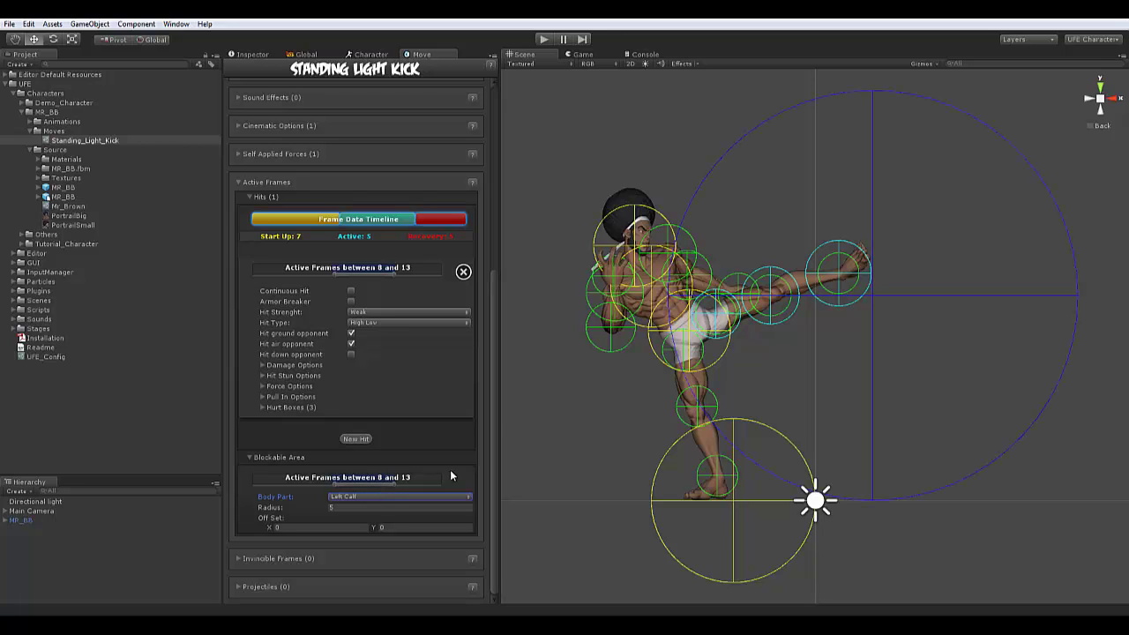
Scrub the animation preview back to frame 3 to check when the blockable area is active.
scroll(449, 469, "up", 3)
scroll(449, 469, "up", 6)
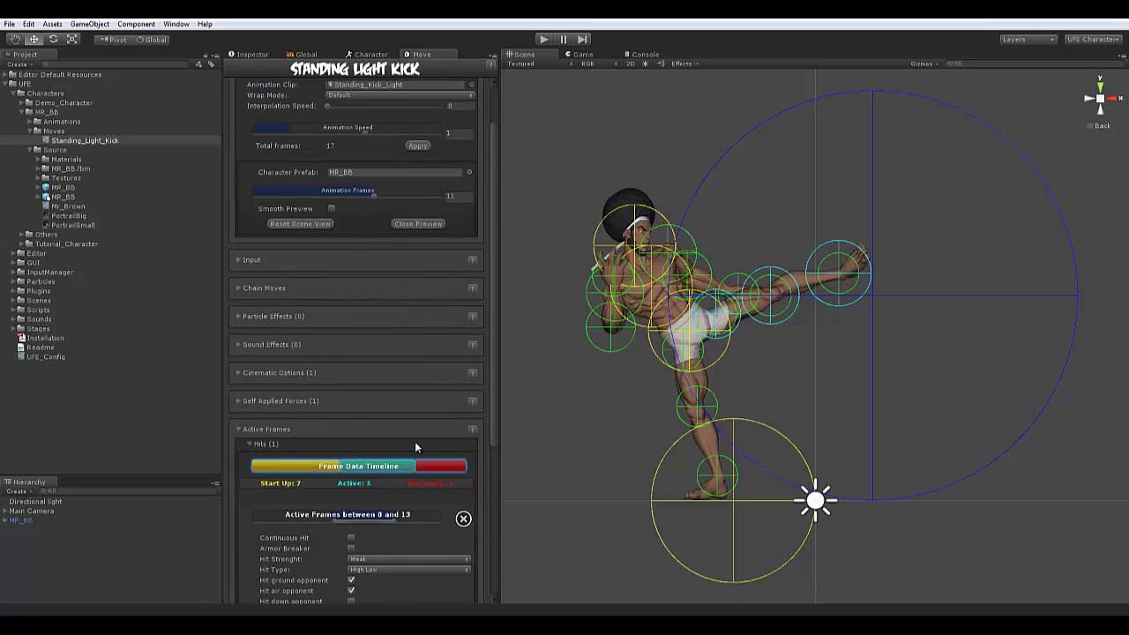
scroll(406, 397, "up", 2)
left_click_drag(374, 253, 290, 268)
scroll(367, 442, "down", 6)
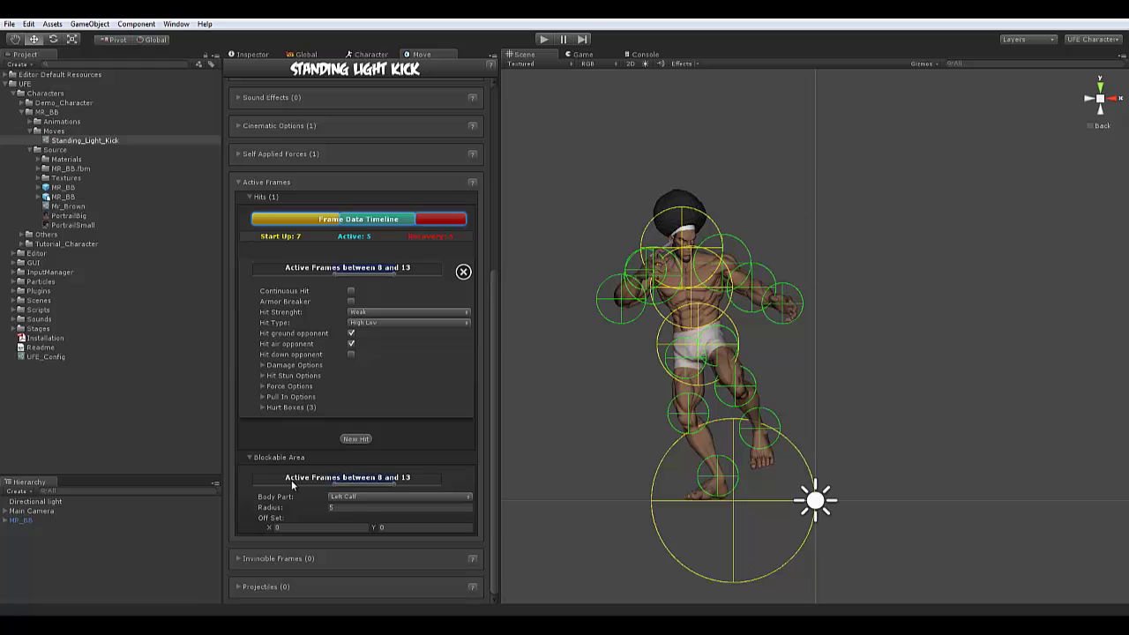
Collapse the Blockable Area, Hits and Active Frames sections.
left_click(248, 458)
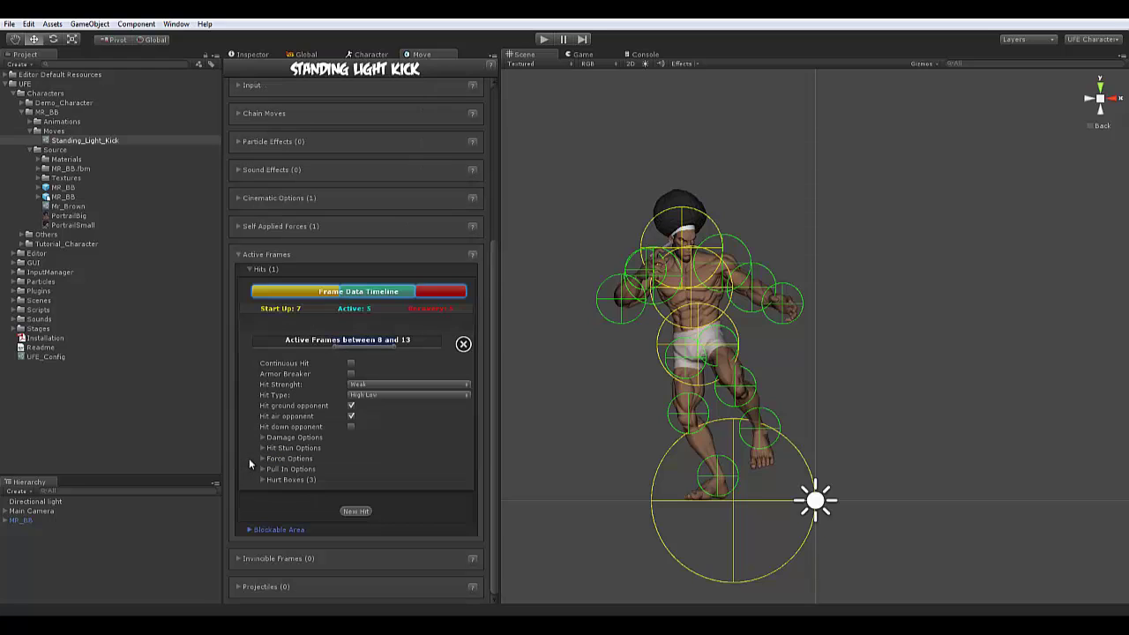
left_click(247, 271)
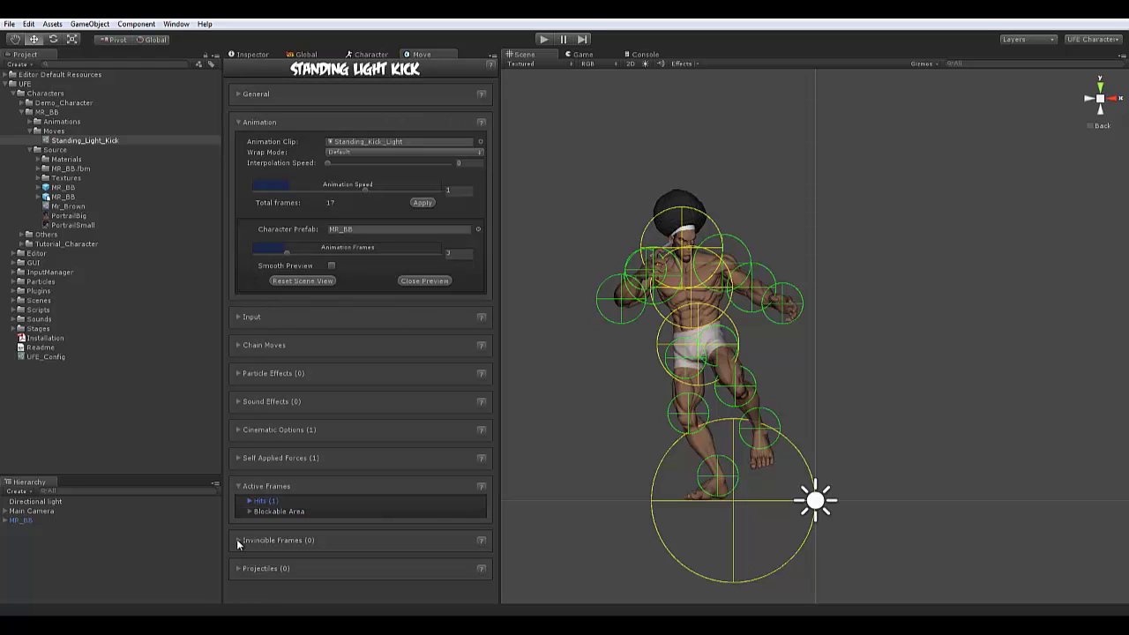
left_click(236, 488)
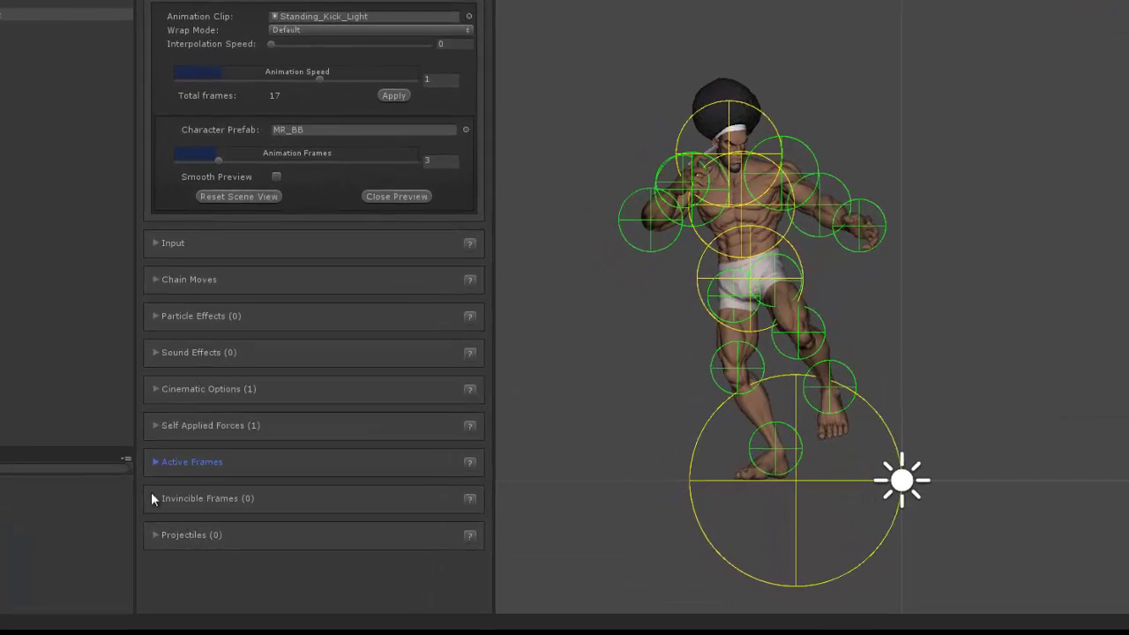
Expand Invincible Frames and add a new invincible frame group covering frames 2 to 6.
left_click(237, 514)
left_click(125, 493)
scroll(318, 515, "down", 2)
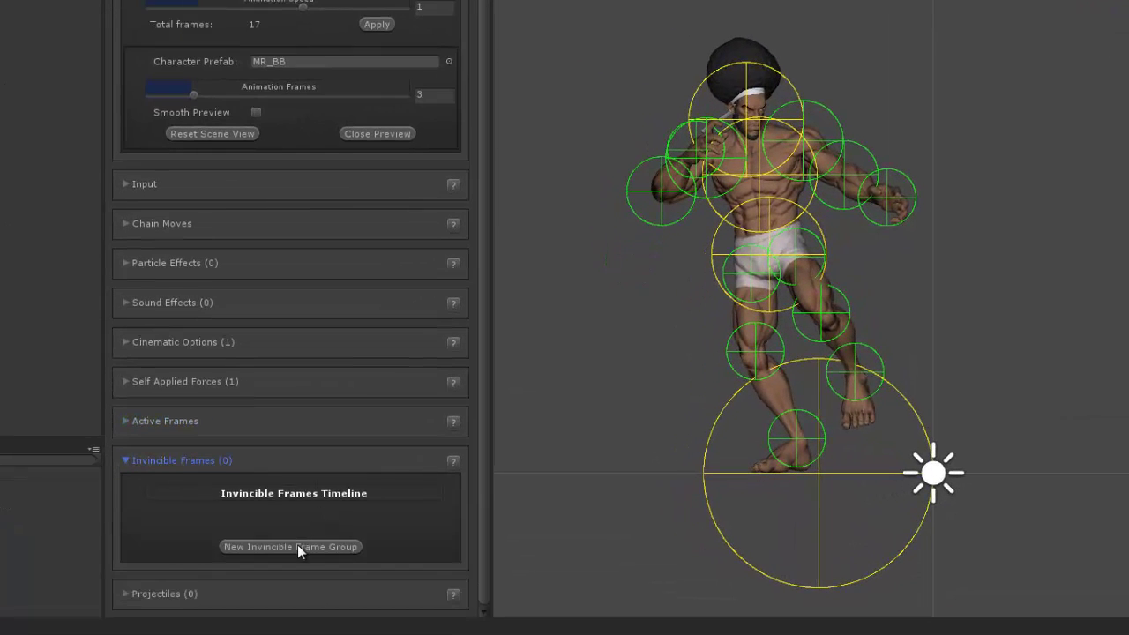
left_click(297, 547)
scroll(176, 478, "down", 4)
left_click_drag(168, 465, 212, 464)
Try toggling Completely Invincible and Ignore Body Colliders on the invincible frame group.
left_click(331, 489)
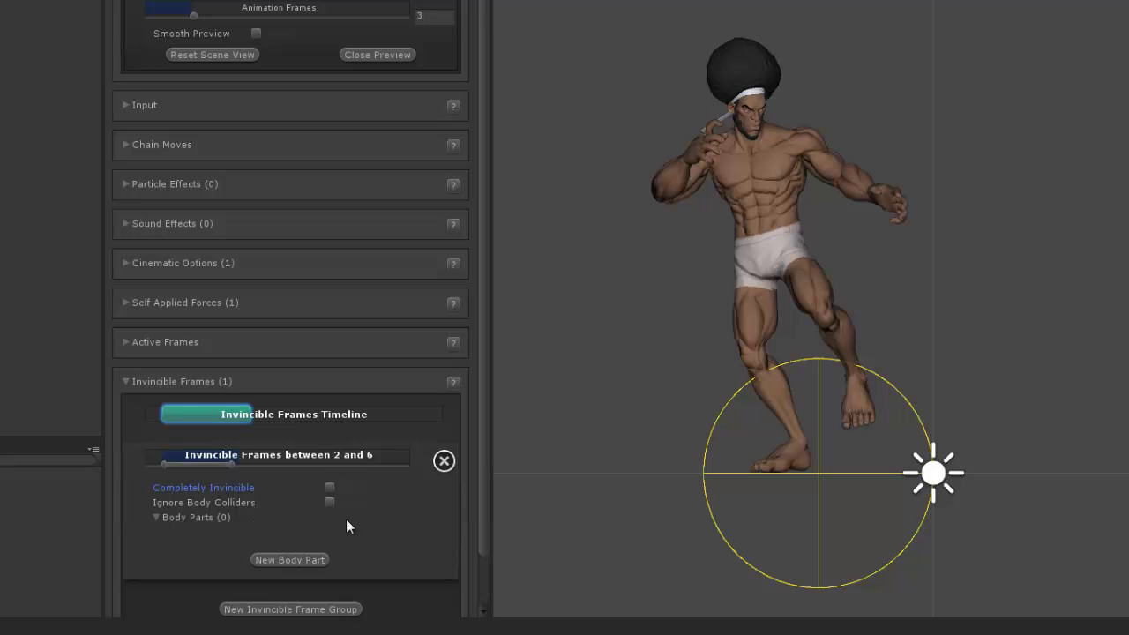
left_click(330, 488)
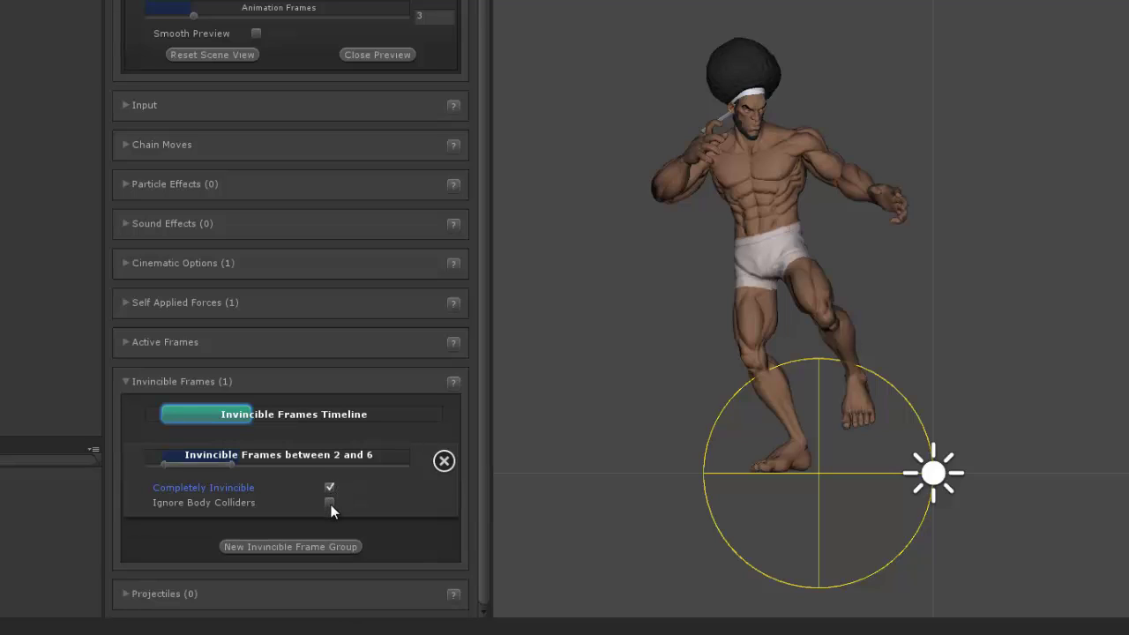
left_click(331, 504)
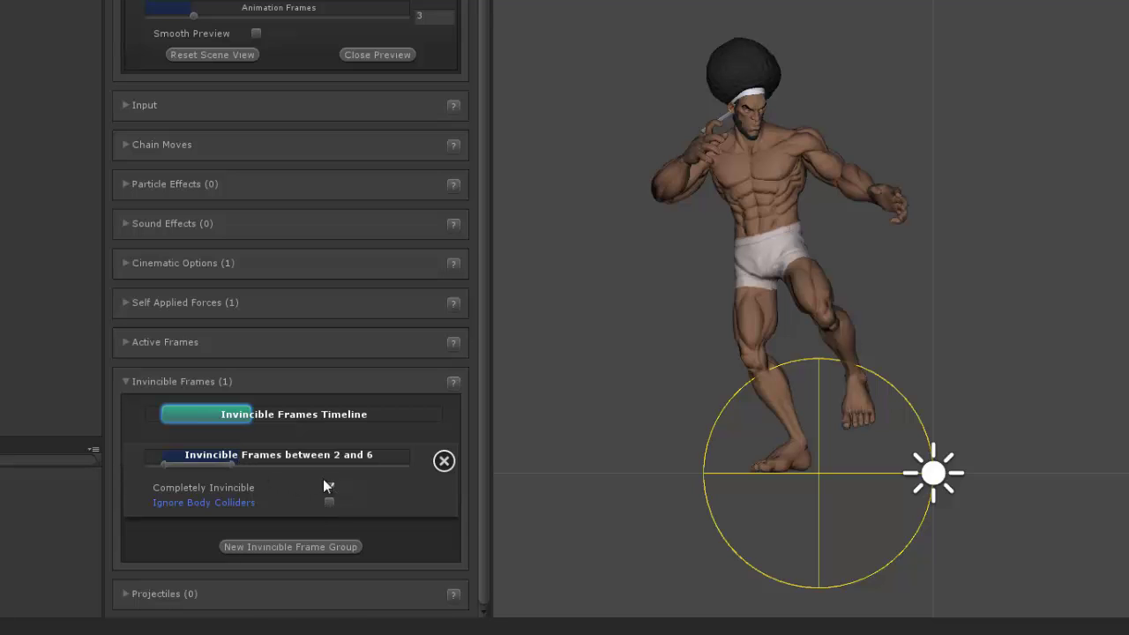
left_click(328, 487)
Remove the invincible frame group and collapse the Invincible Frames section.
left_click(444, 462)
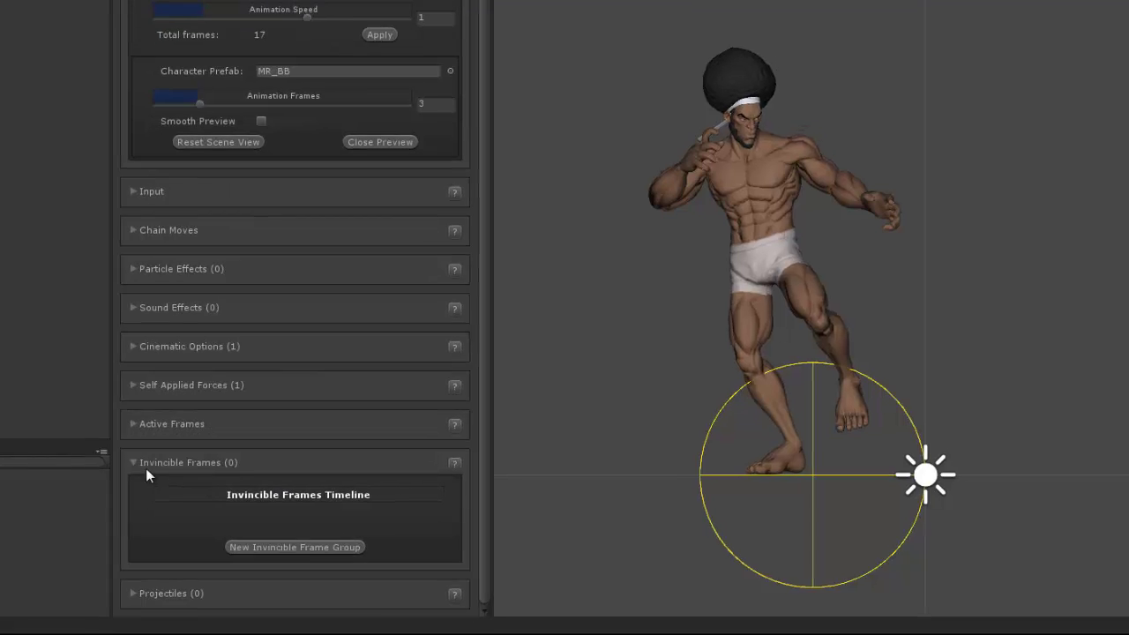
left_click(132, 381)
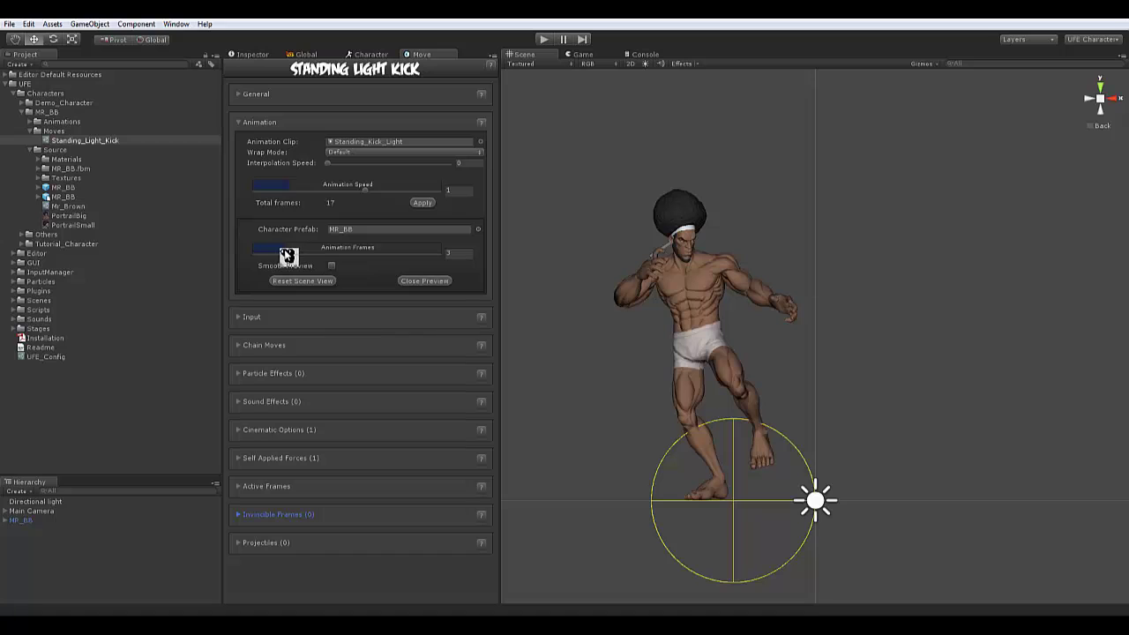
Advance the animation preview and add a new projectile to the Standing Light Kick's Projectiles section.
left_click_drag(287, 255, 319, 256)
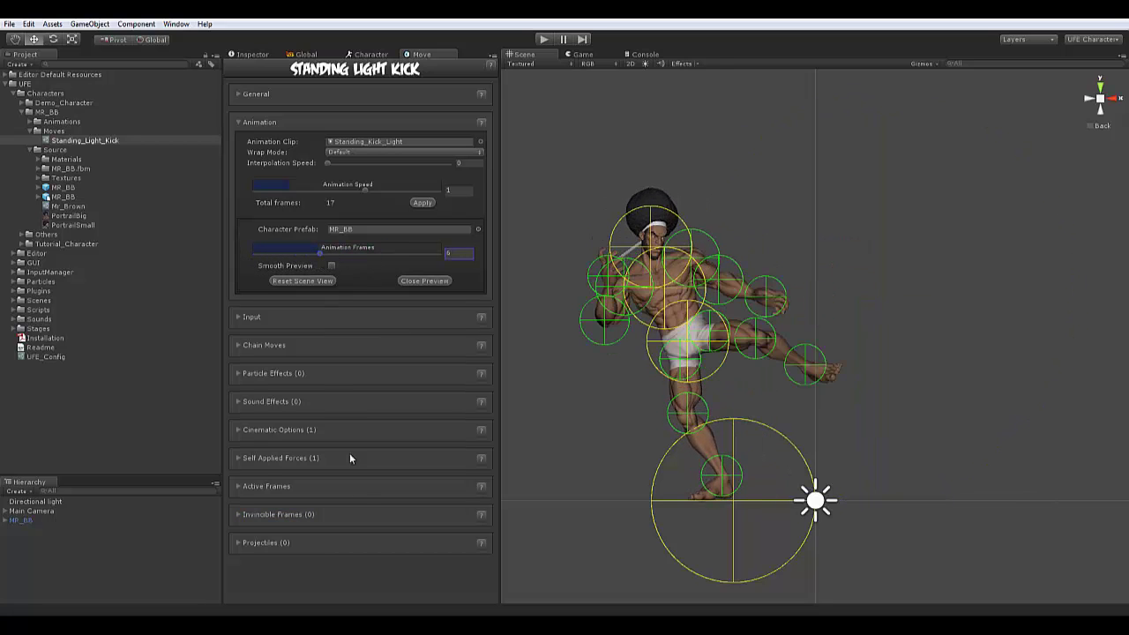
left_click(239, 542)
scroll(362, 528, "down", 1)
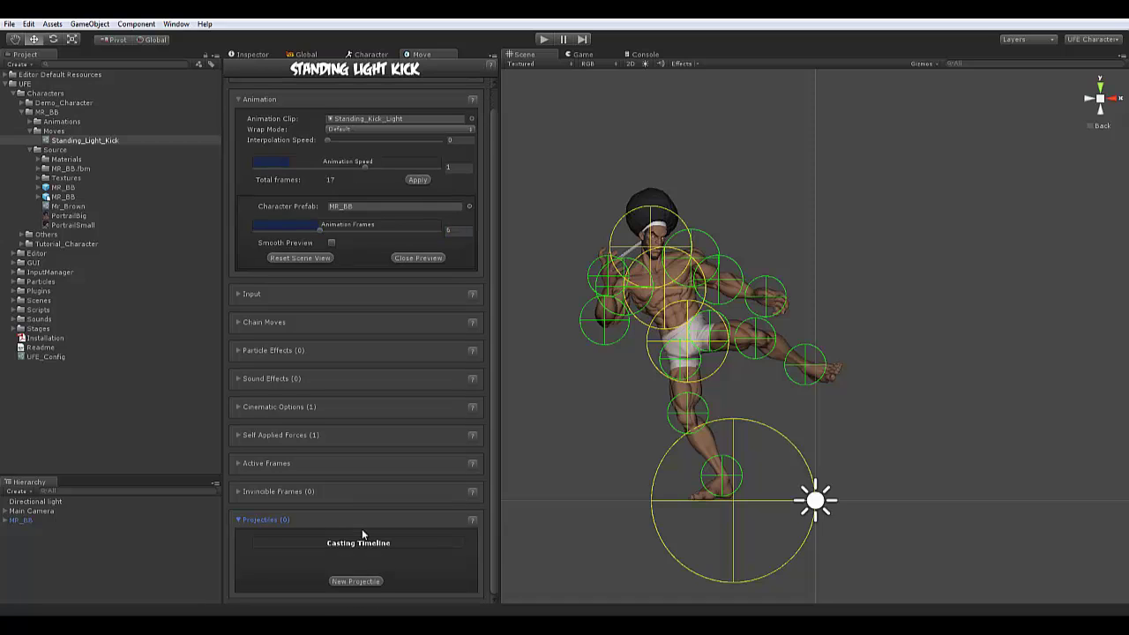
scroll(594, 539, "down", 5)
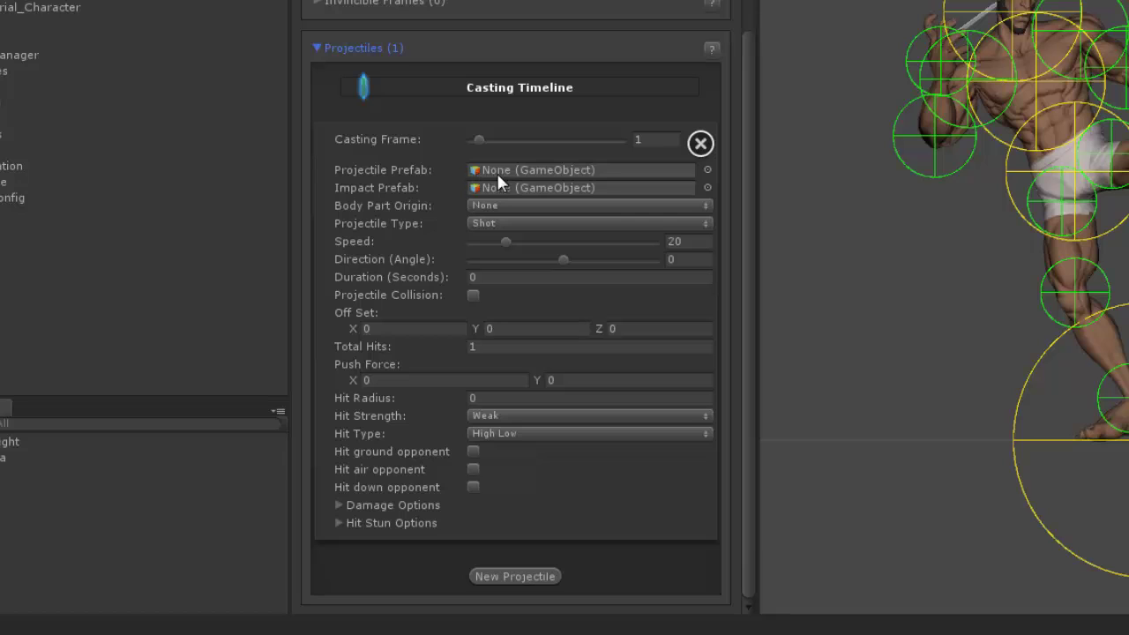
Look through the new projectile's type and collision settings, and expand its Damage Options and Hit Stun Options.
left_click(484, 223)
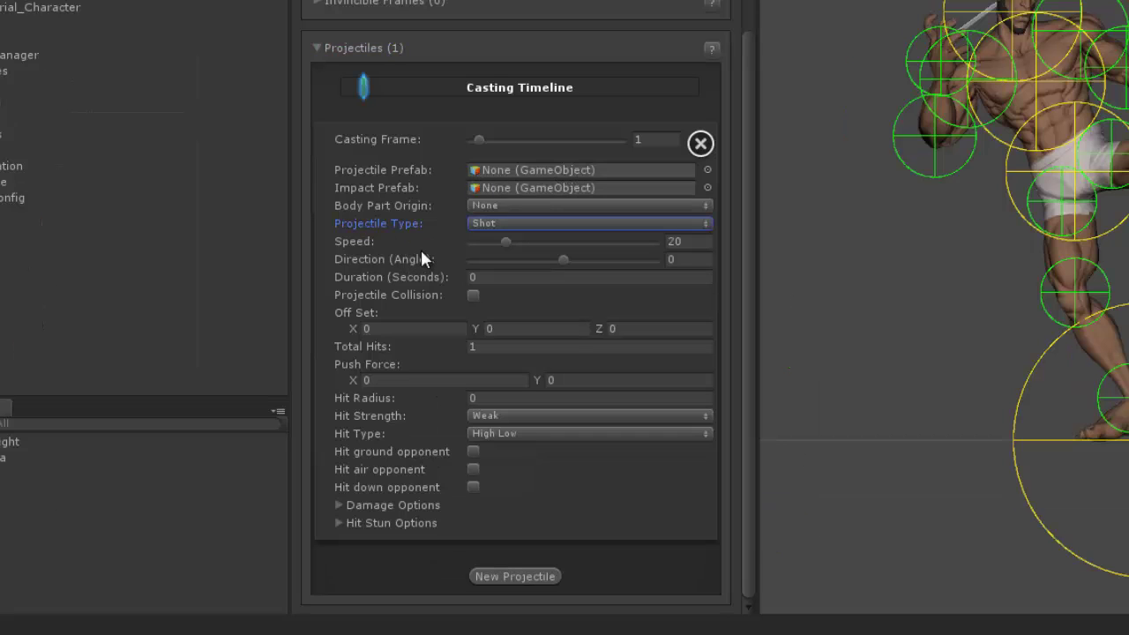
left_click(473, 295)
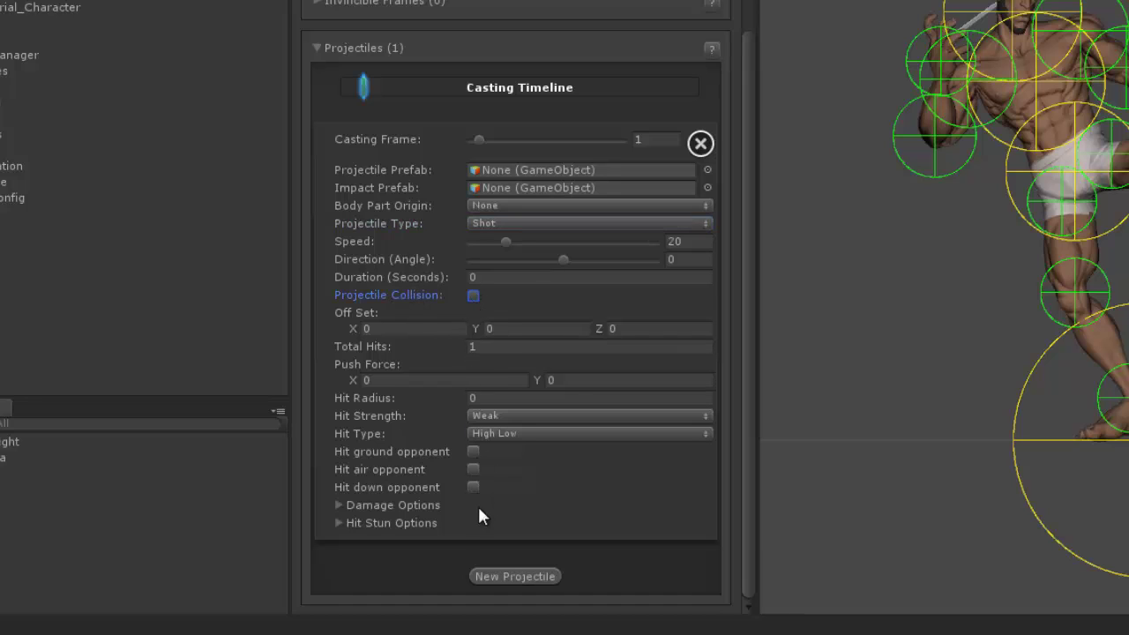
left_click(340, 506)
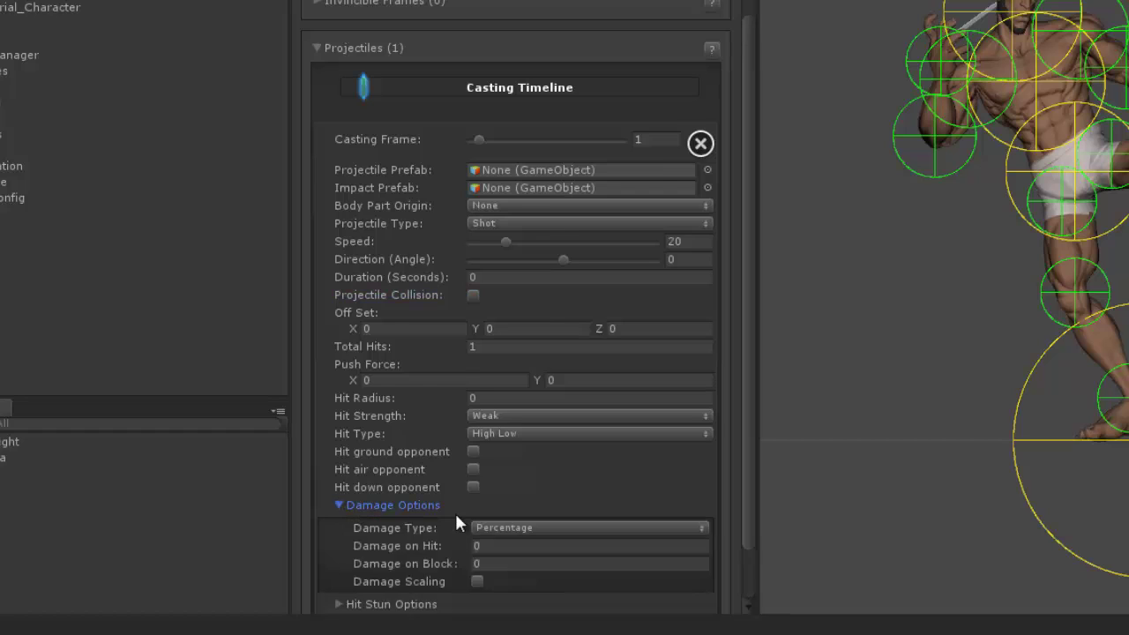
scroll(459, 516, "down", 3)
left_click(339, 523)
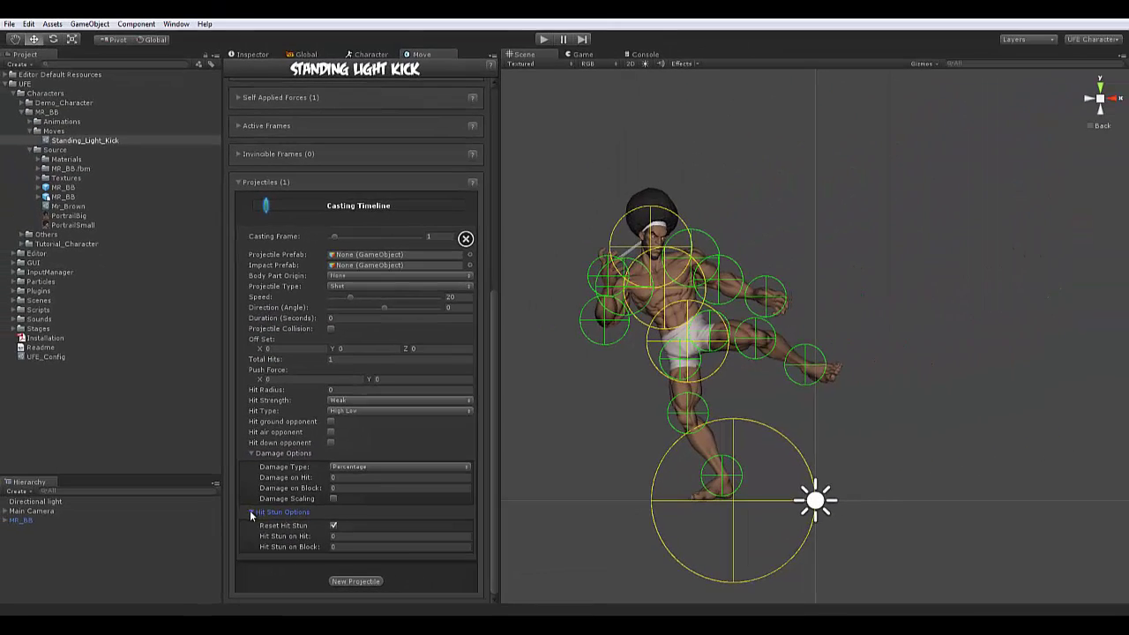
Collapse the projectile's option groups, remove the projectile and collapse the Projectiles section.
left_click(250, 511)
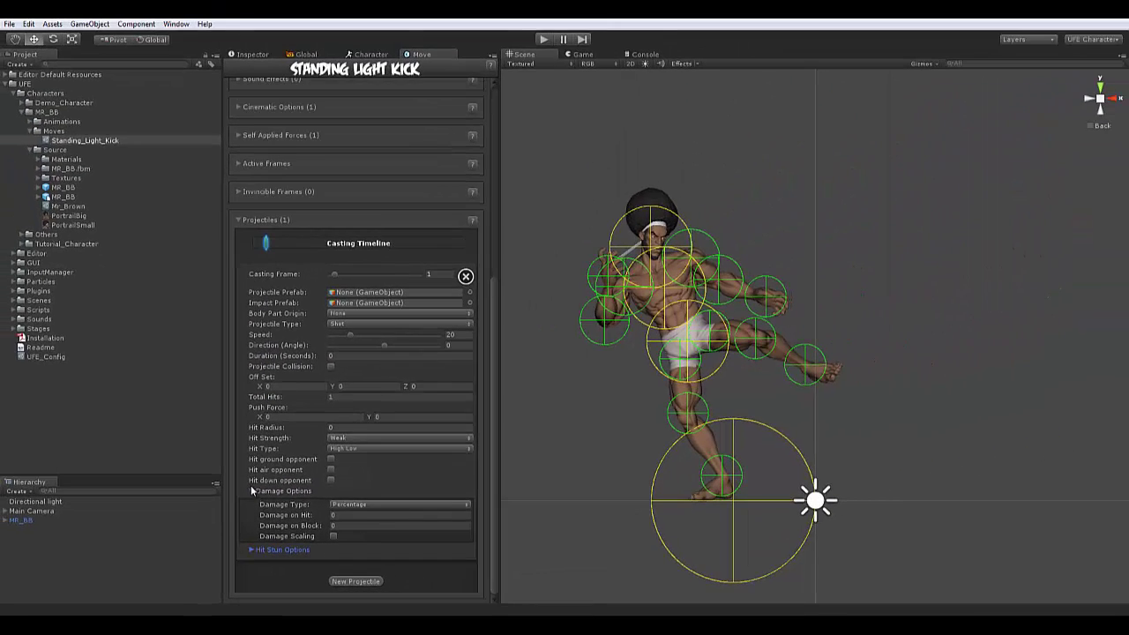
left_click(252, 492)
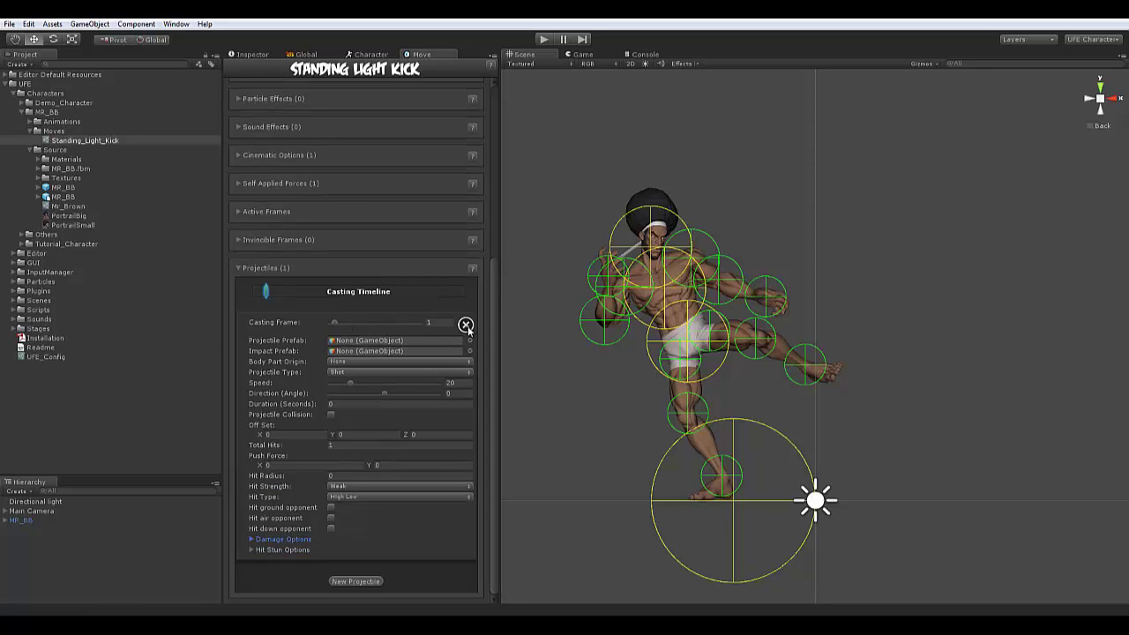
left_click(466, 324)
left_click(237, 520)
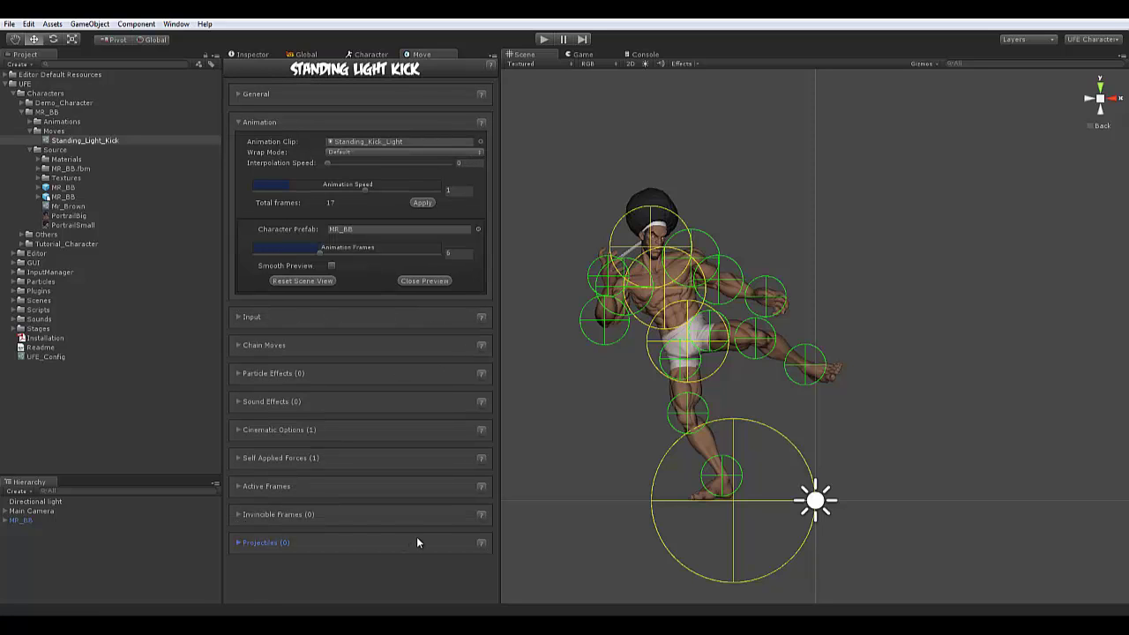
Close the animation preview and remove the cinematic from the move's Cinematic Options.
left_click(424, 281)
left_click(239, 122)
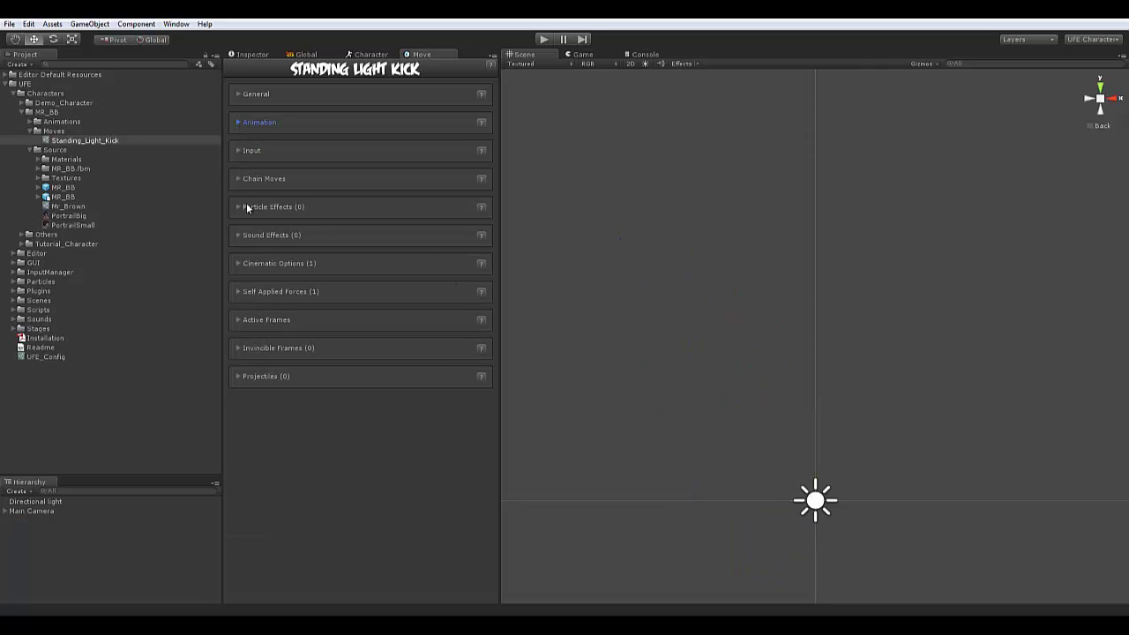
left_click(241, 263)
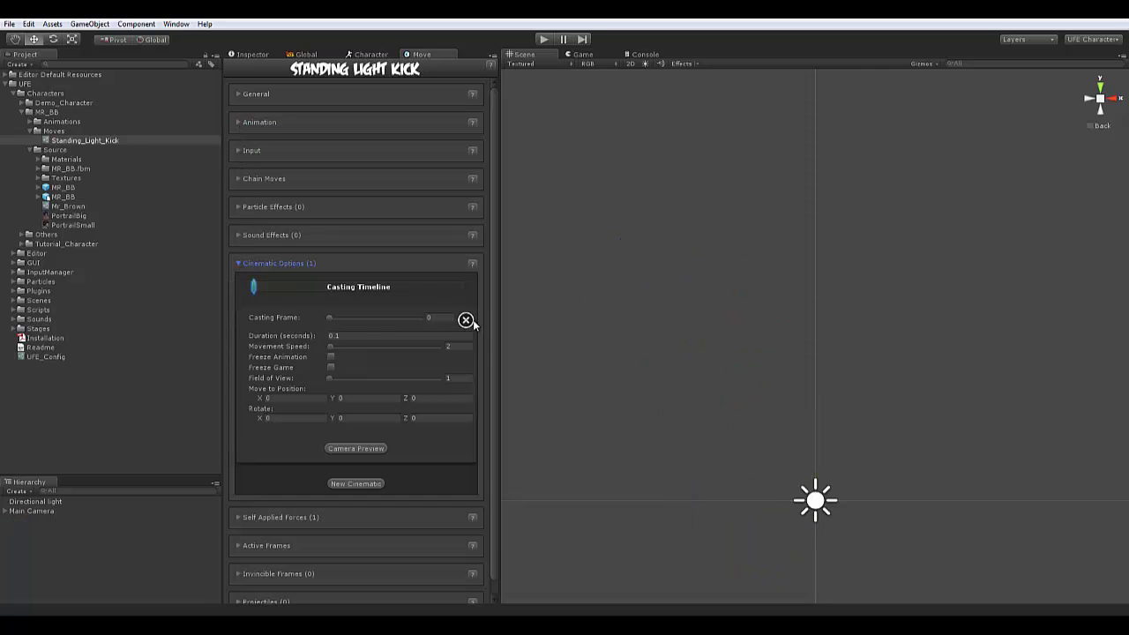
left_click(465, 320)
left_click(234, 263)
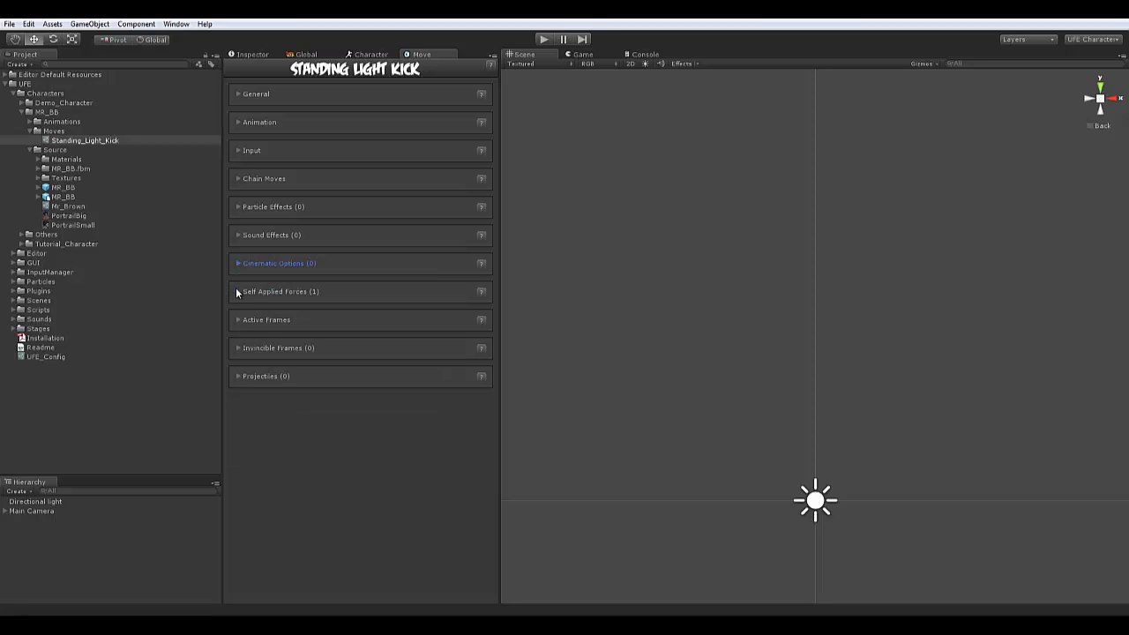
Remove the applied force from the move's Self Applied Forces and collapse the section.
left_click(237, 290)
left_click(475, 349)
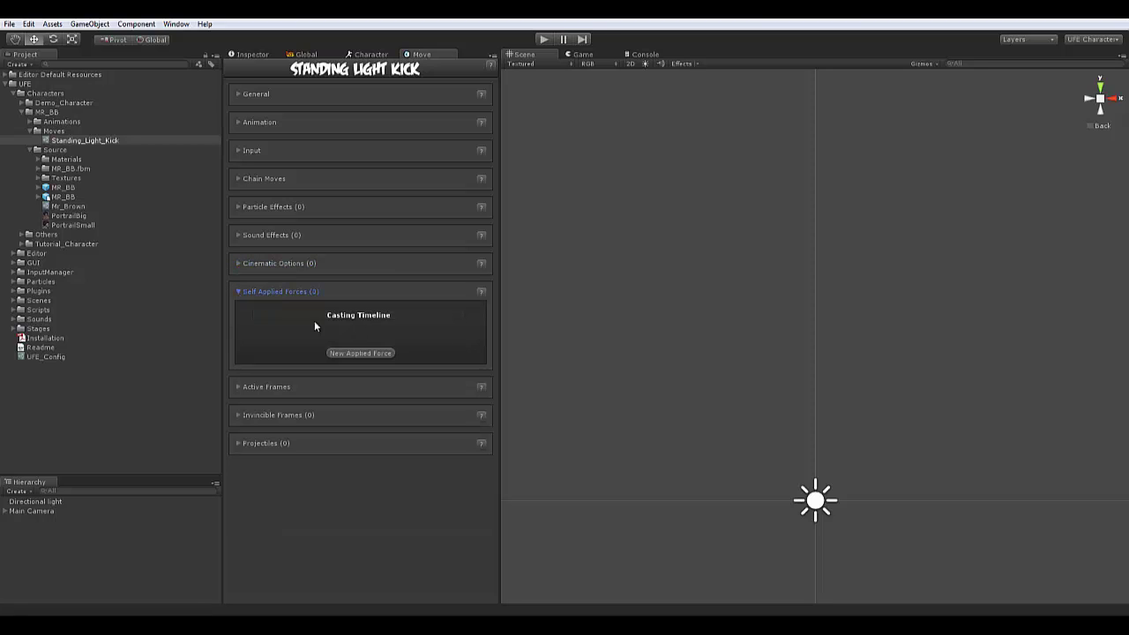
left_click(238, 292)
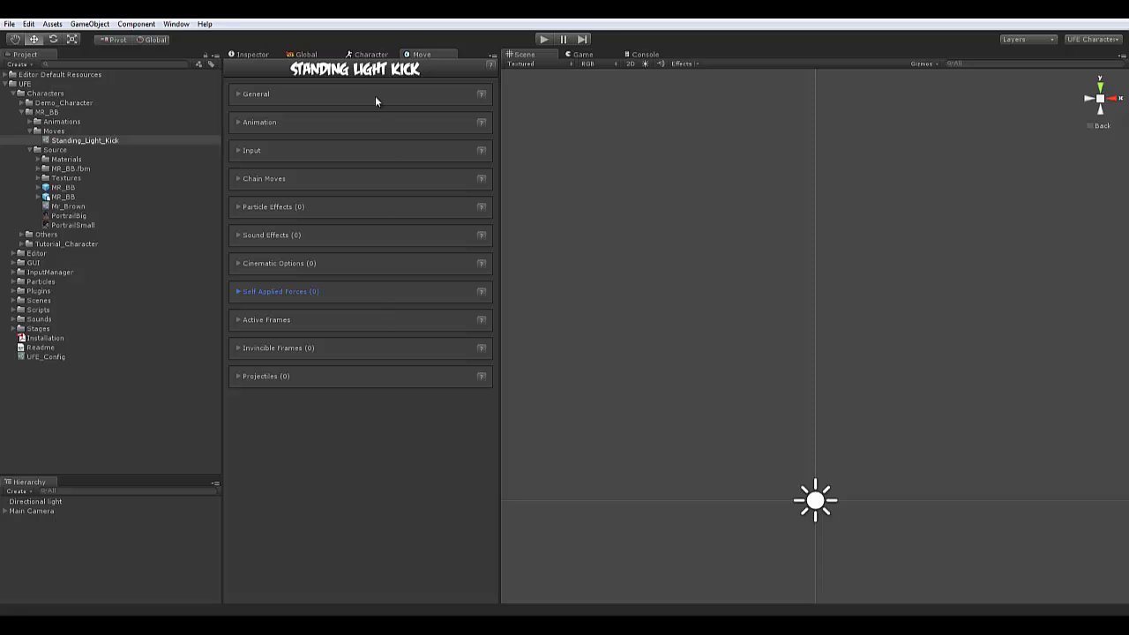
Assign Standing_Light_Kick as the move file in Mr Brown's Attack & Special Moves.
left_click(379, 56)
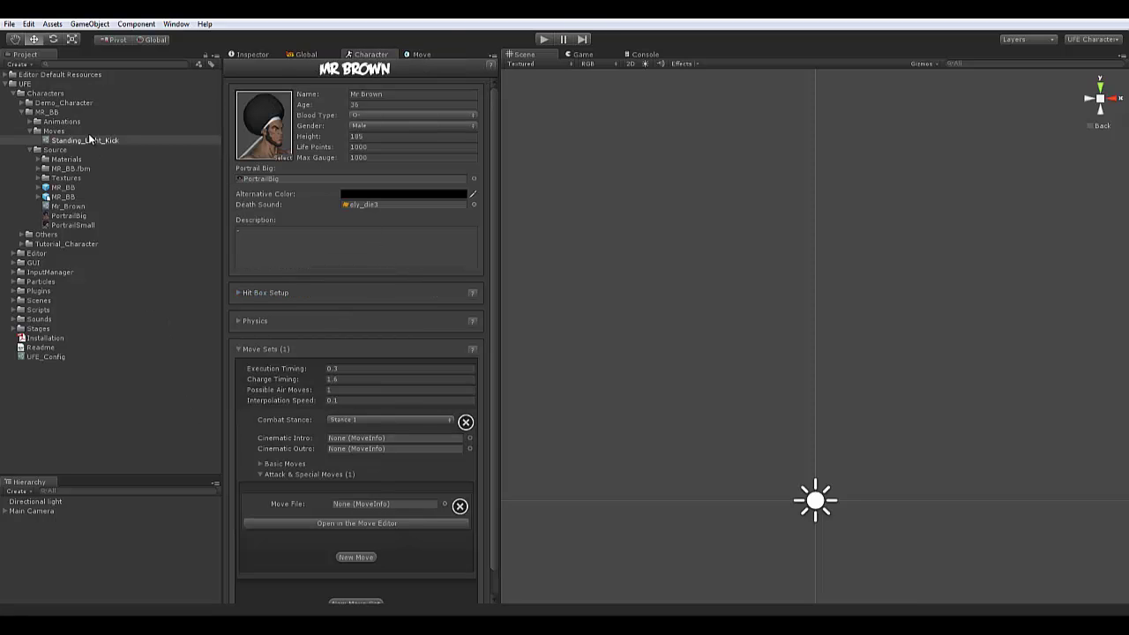
left_click_drag(90, 136, 385, 502)
Play-test the training room from the global settings, walking Mr Brown up to Lee Tondo and light-kicking him, and stop the game.
left_click(301, 54)
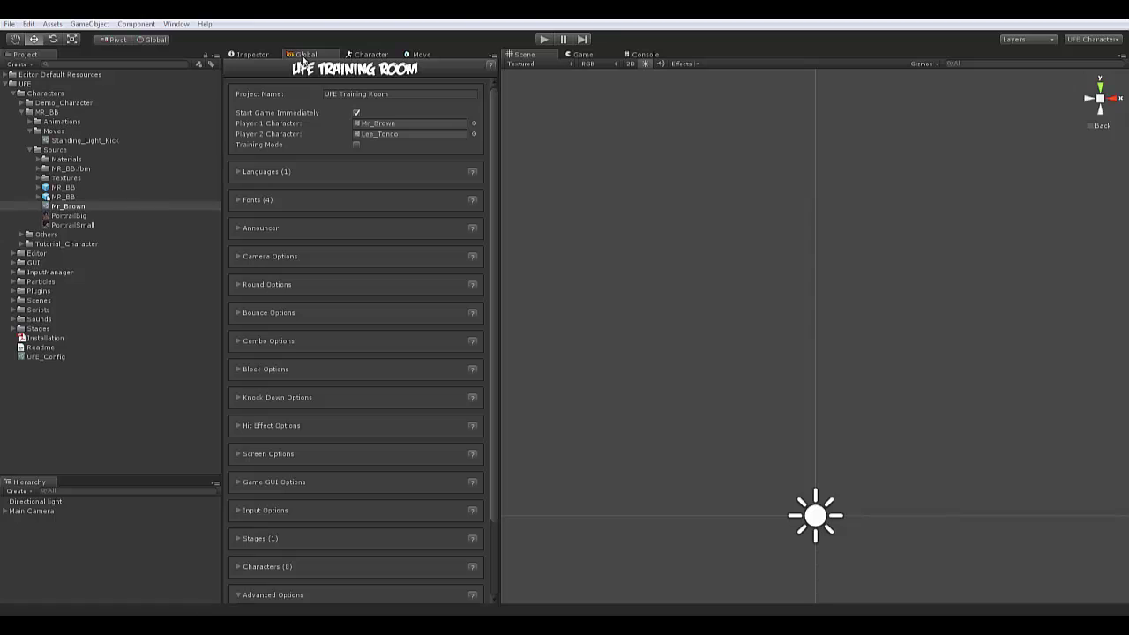
left_click(544, 40)
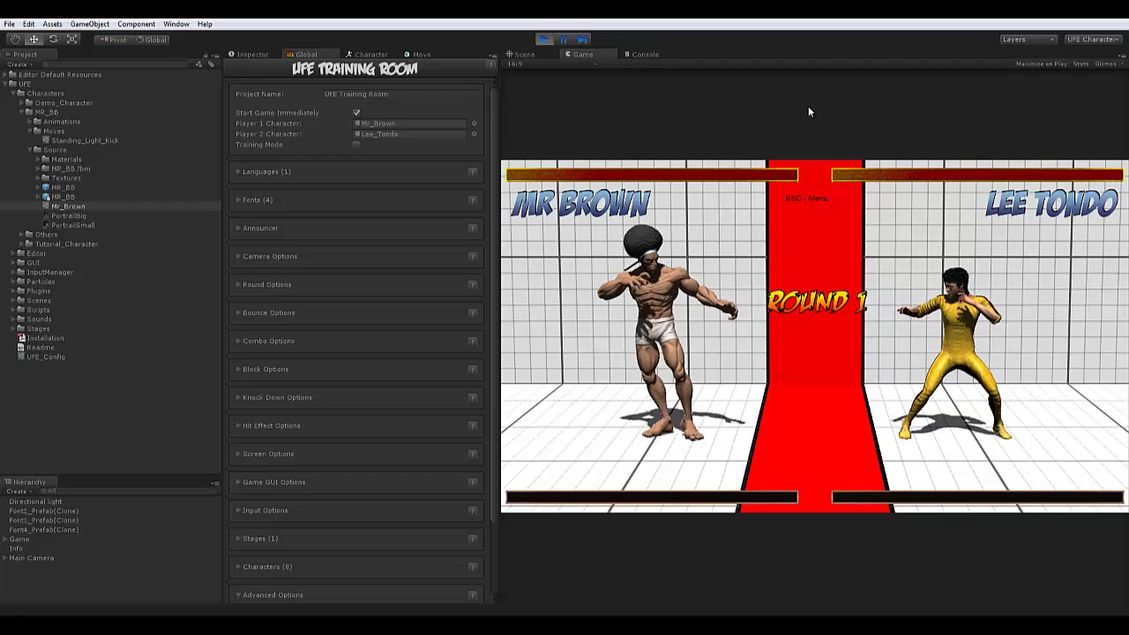
key("d")
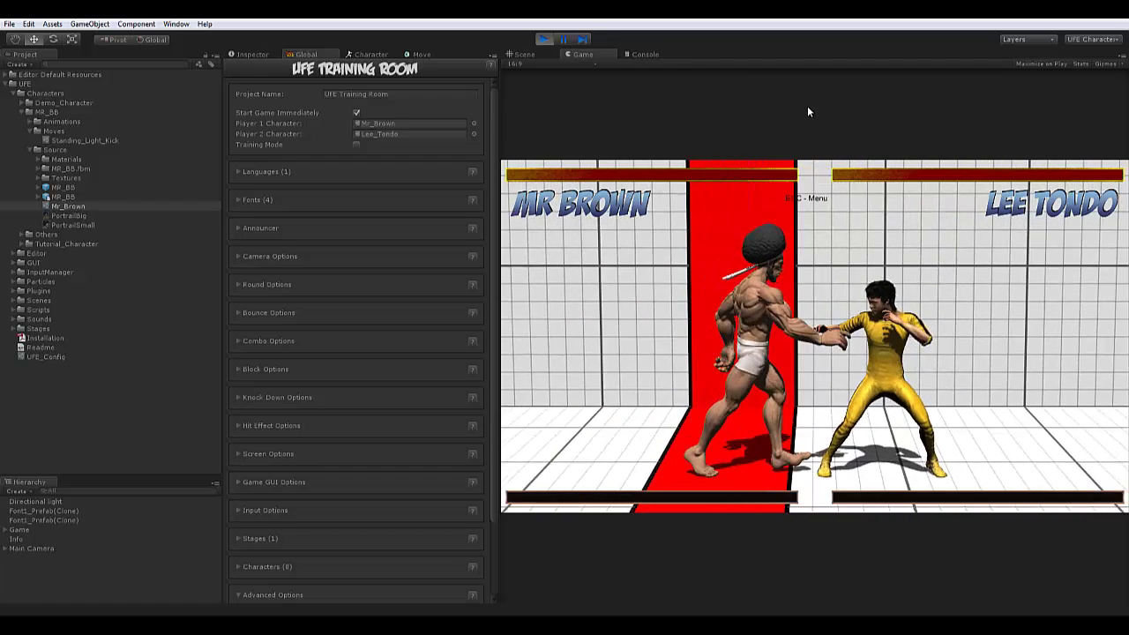
key("a")
key("d")
key("g")
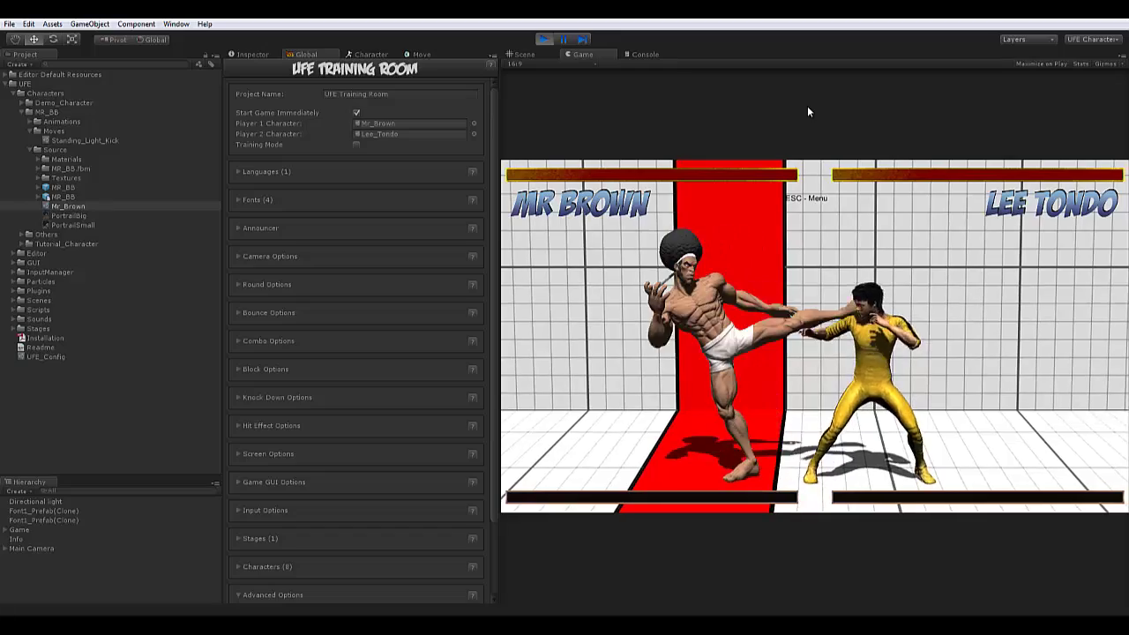
key("d")
key("g")
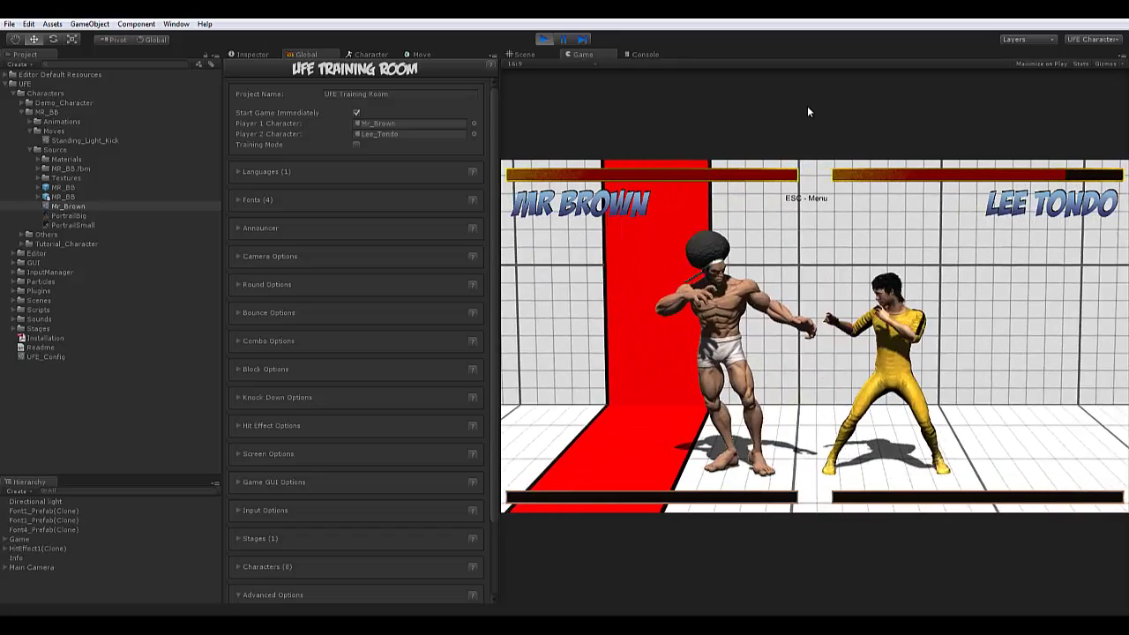
key("d")
key("g")
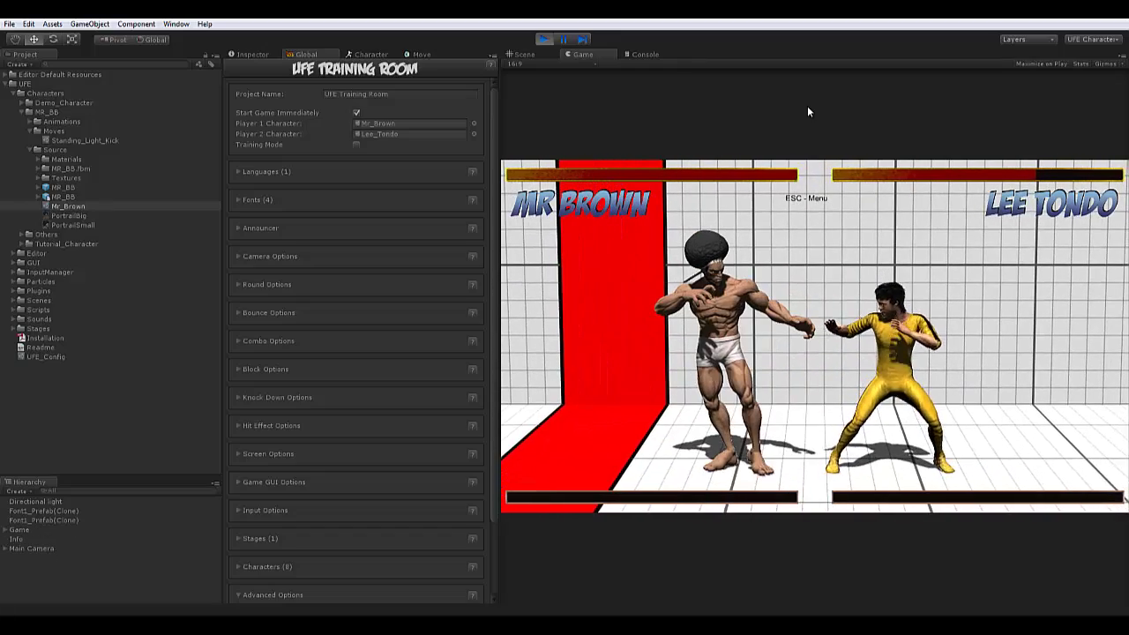
left_click(545, 40)
Dock the Game view beneath the Scene view and enlarge it so both views show together.
left_click(586, 55)
left_click_drag(584, 54, 748, 473)
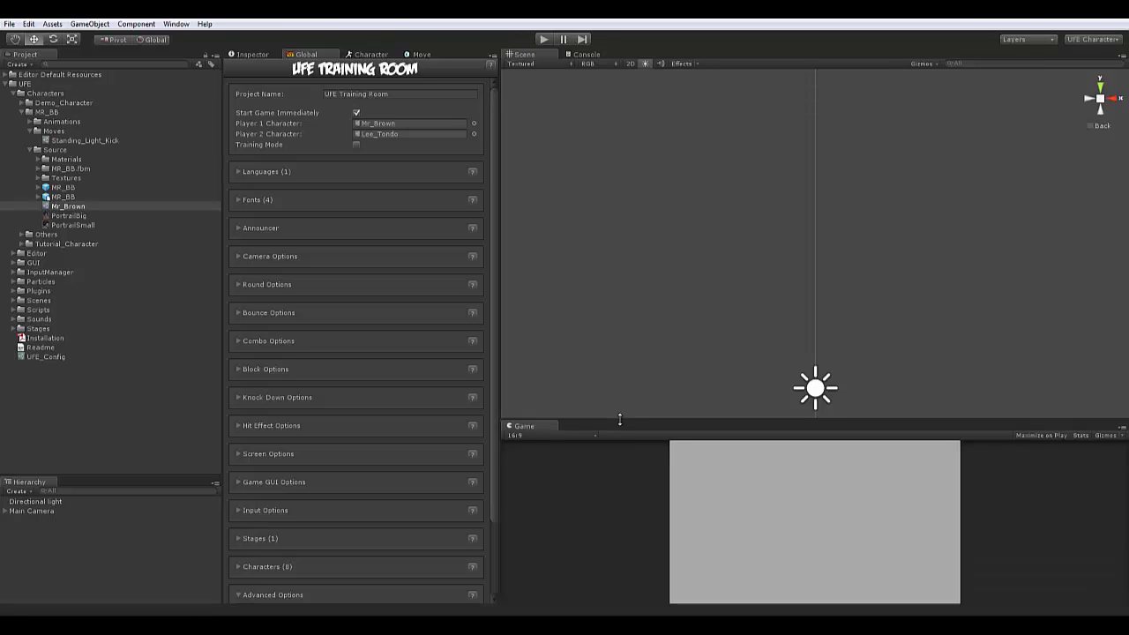
left_click_drag(620, 420, 620, 316)
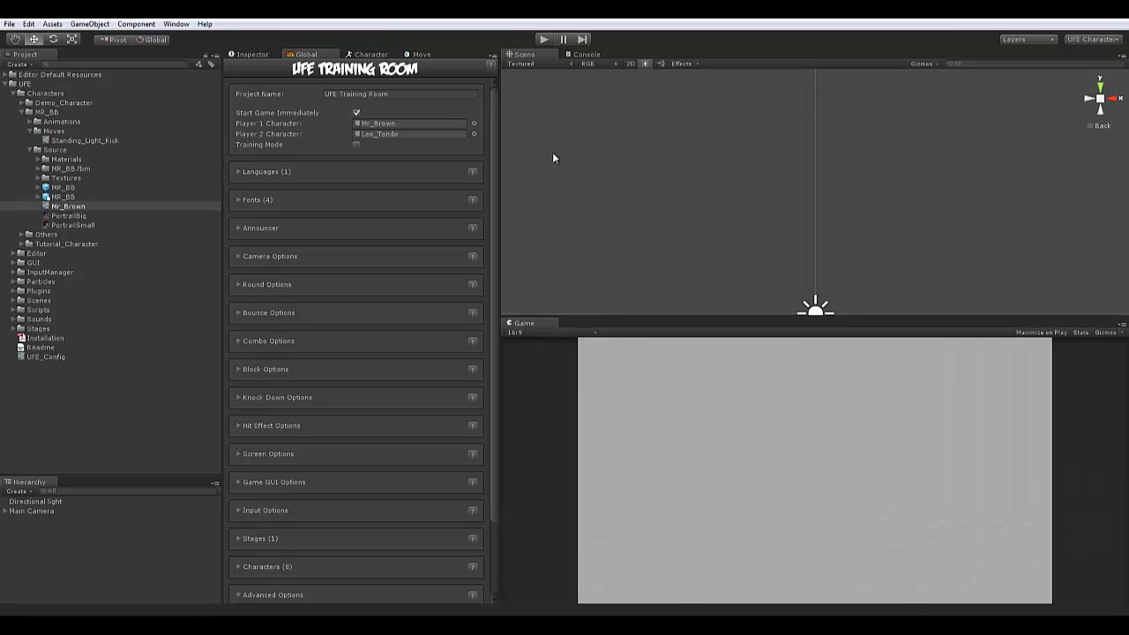
Run the game again, hit Lee Tondo with several light kicks and pause it mid-kick.
left_click(544, 39)
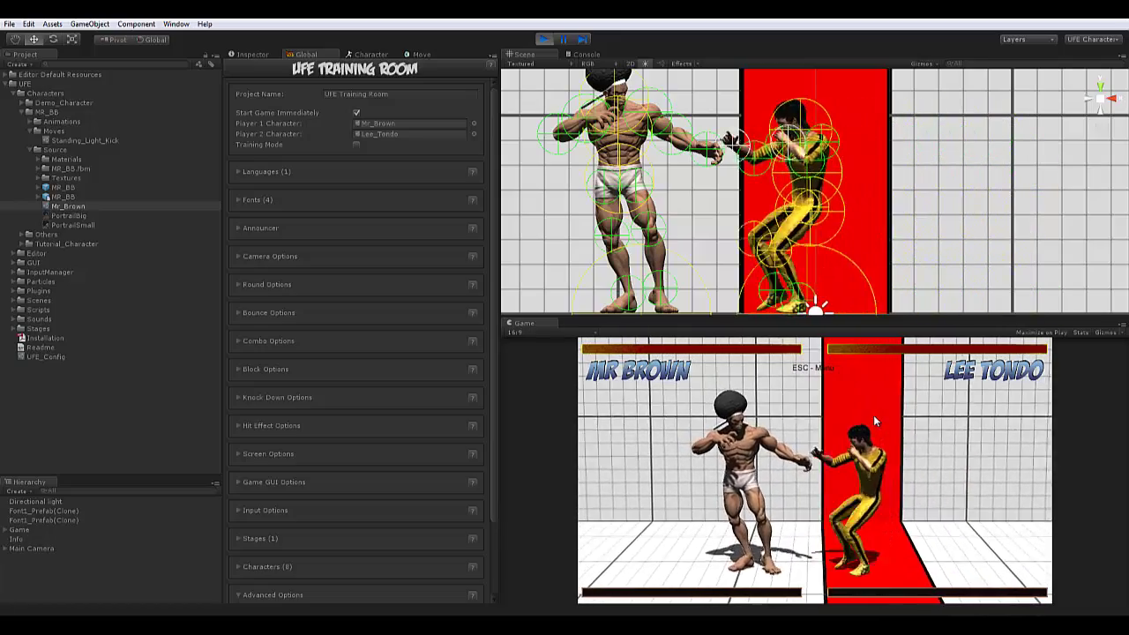
key("g")
key("g")
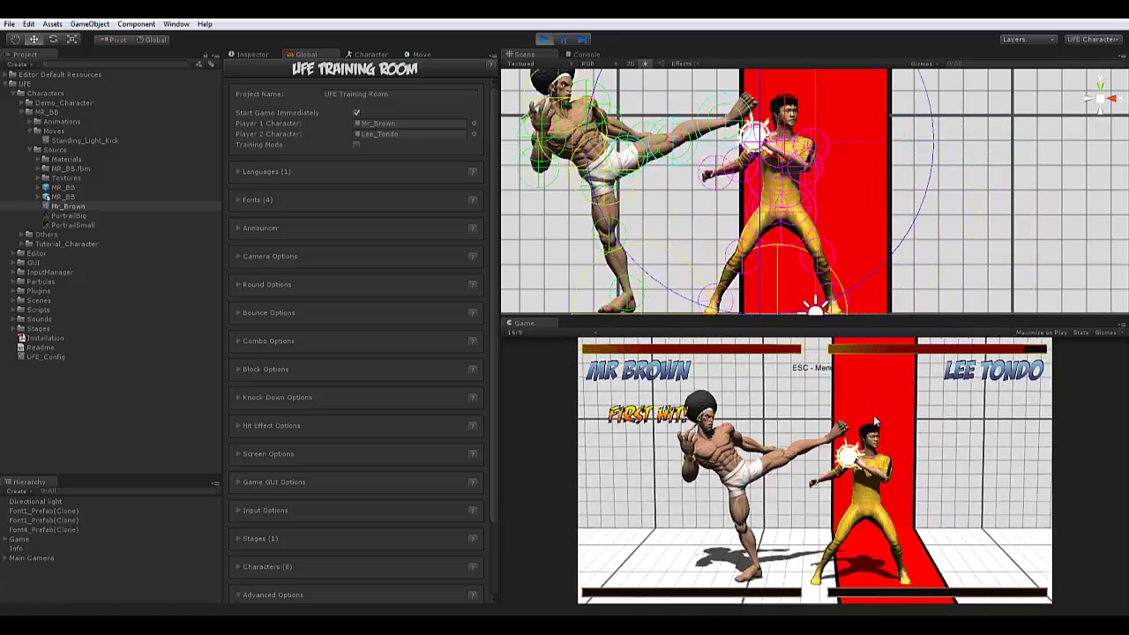
key("g")
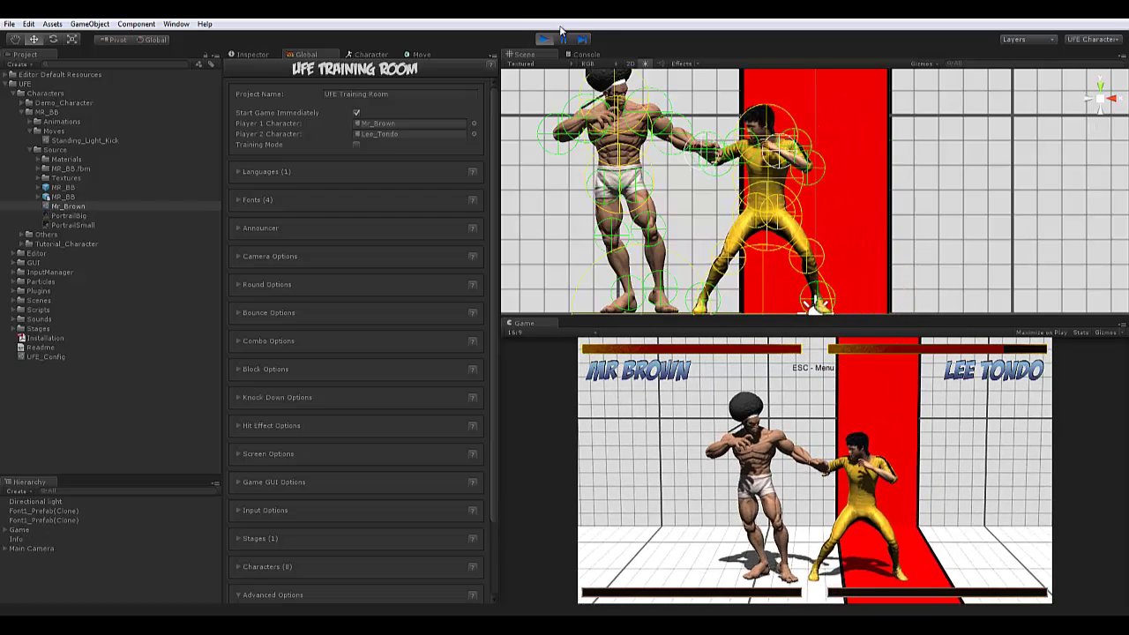
left_click(562, 39)
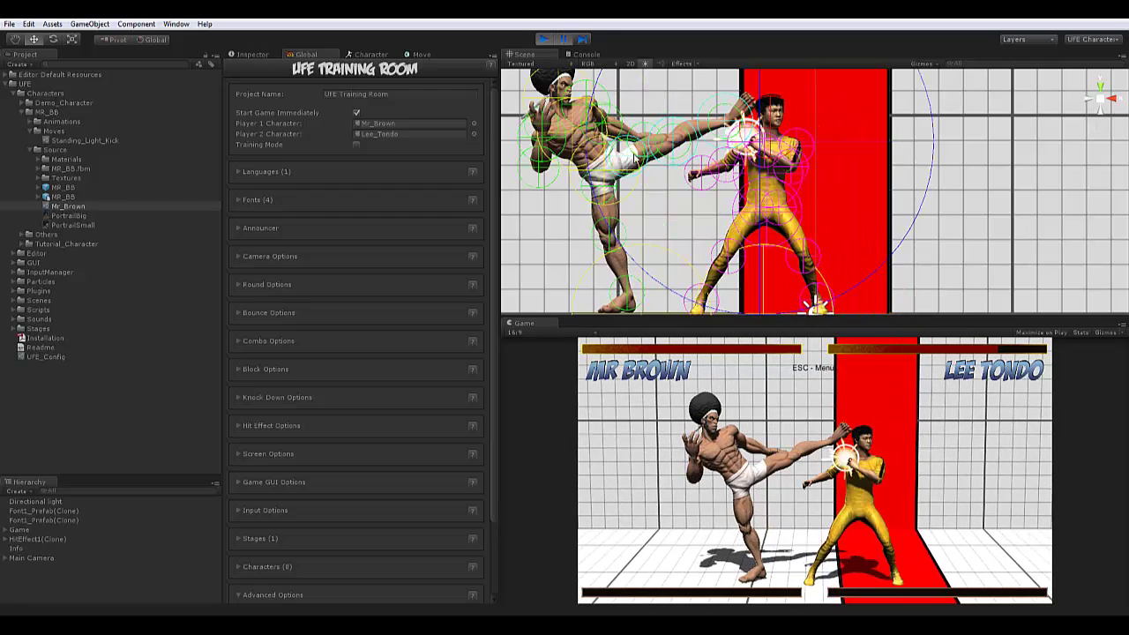
Step frame by frame through the kick to examine the hit boxes of both fighters, and resume the game.
middle_click_drag(644, 157, 717, 229)
scroll(717, 230, "up", 3)
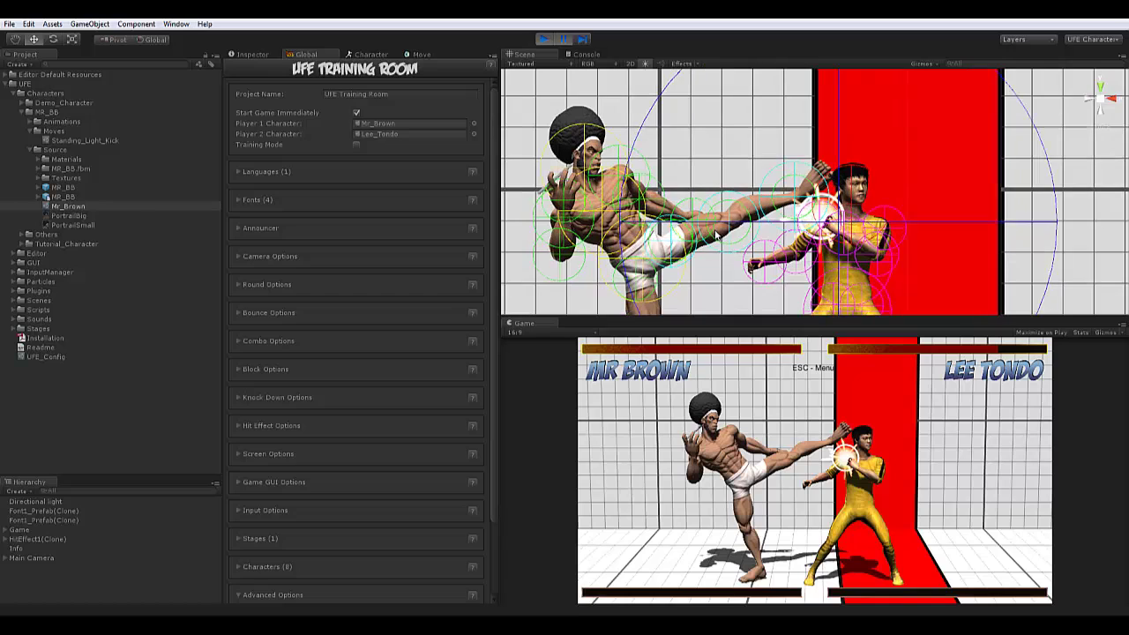
left_click_drag(717, 232, 760, 212, "alt")
left_click(582, 41)
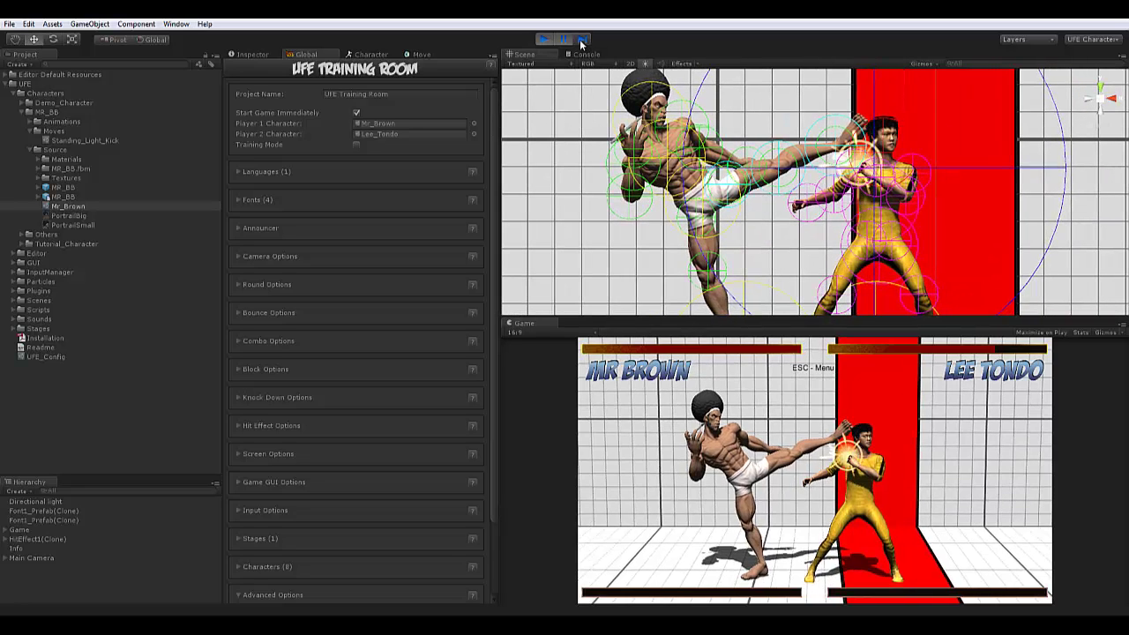
left_click(581, 40)
left_click(582, 40)
left_click(582, 41)
left_click(581, 40)
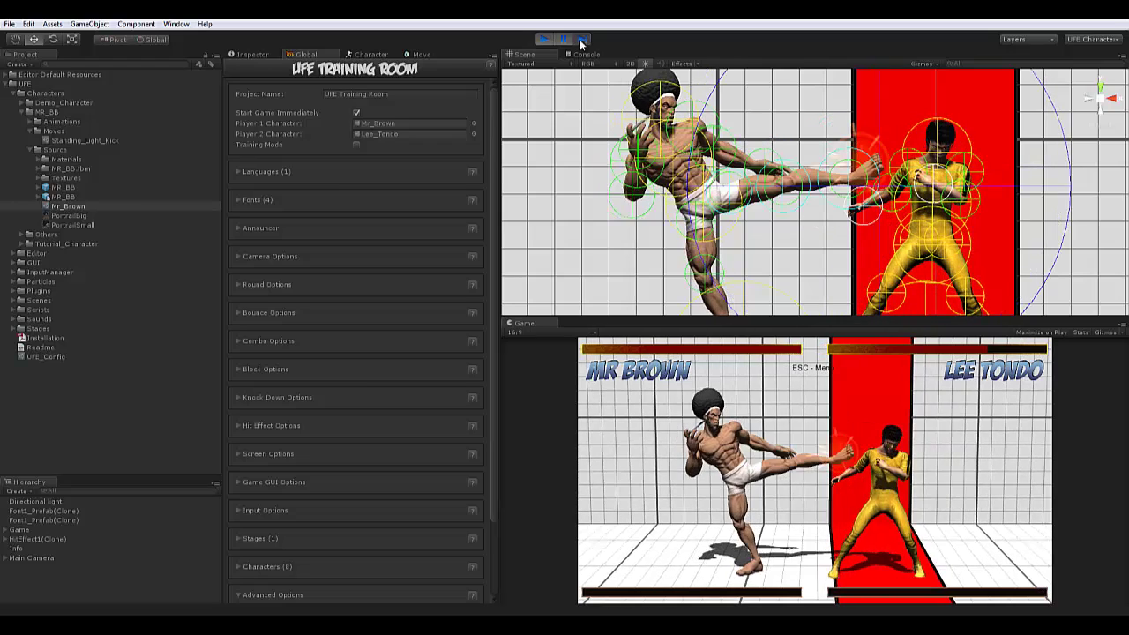
left_click(581, 41)
left_click(581, 40)
left_click(581, 41)
left_click(581, 40)
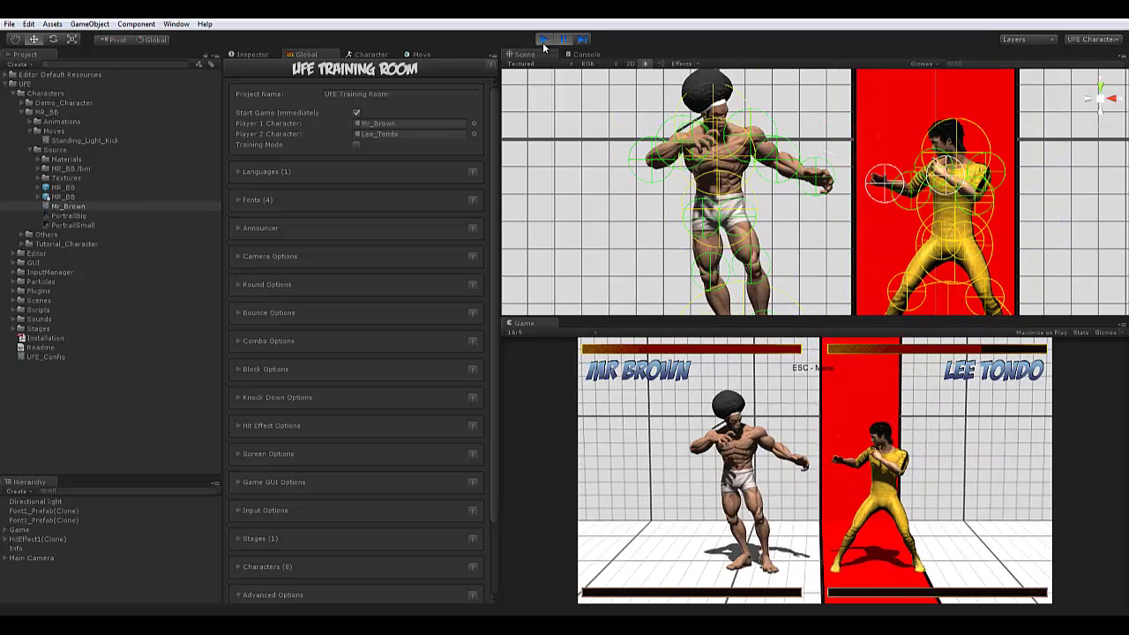
left_click(562, 40)
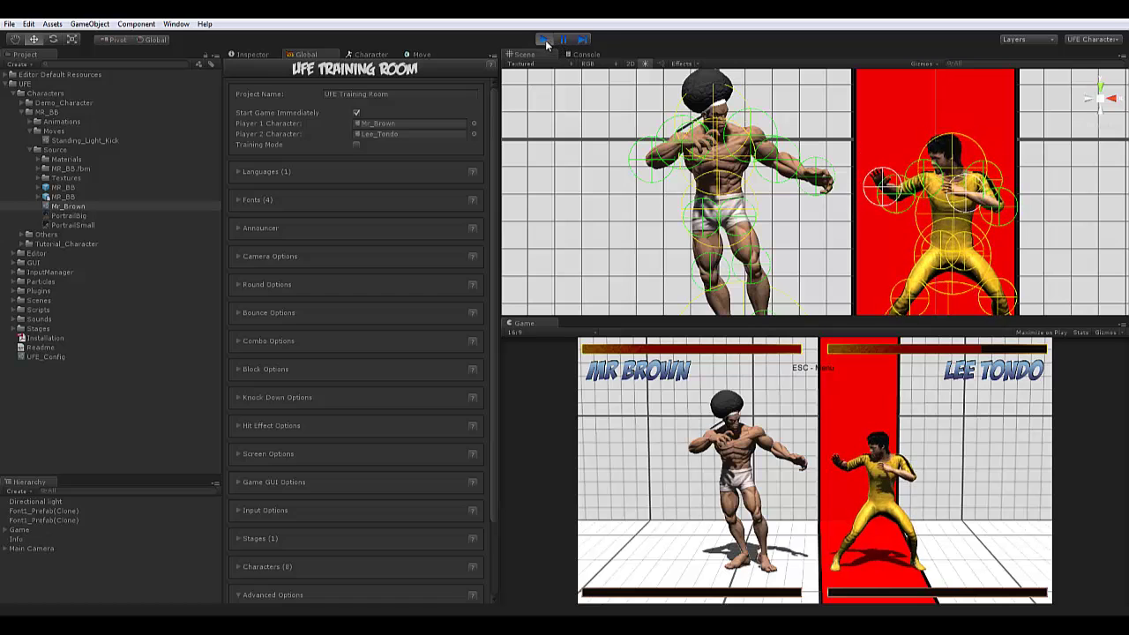